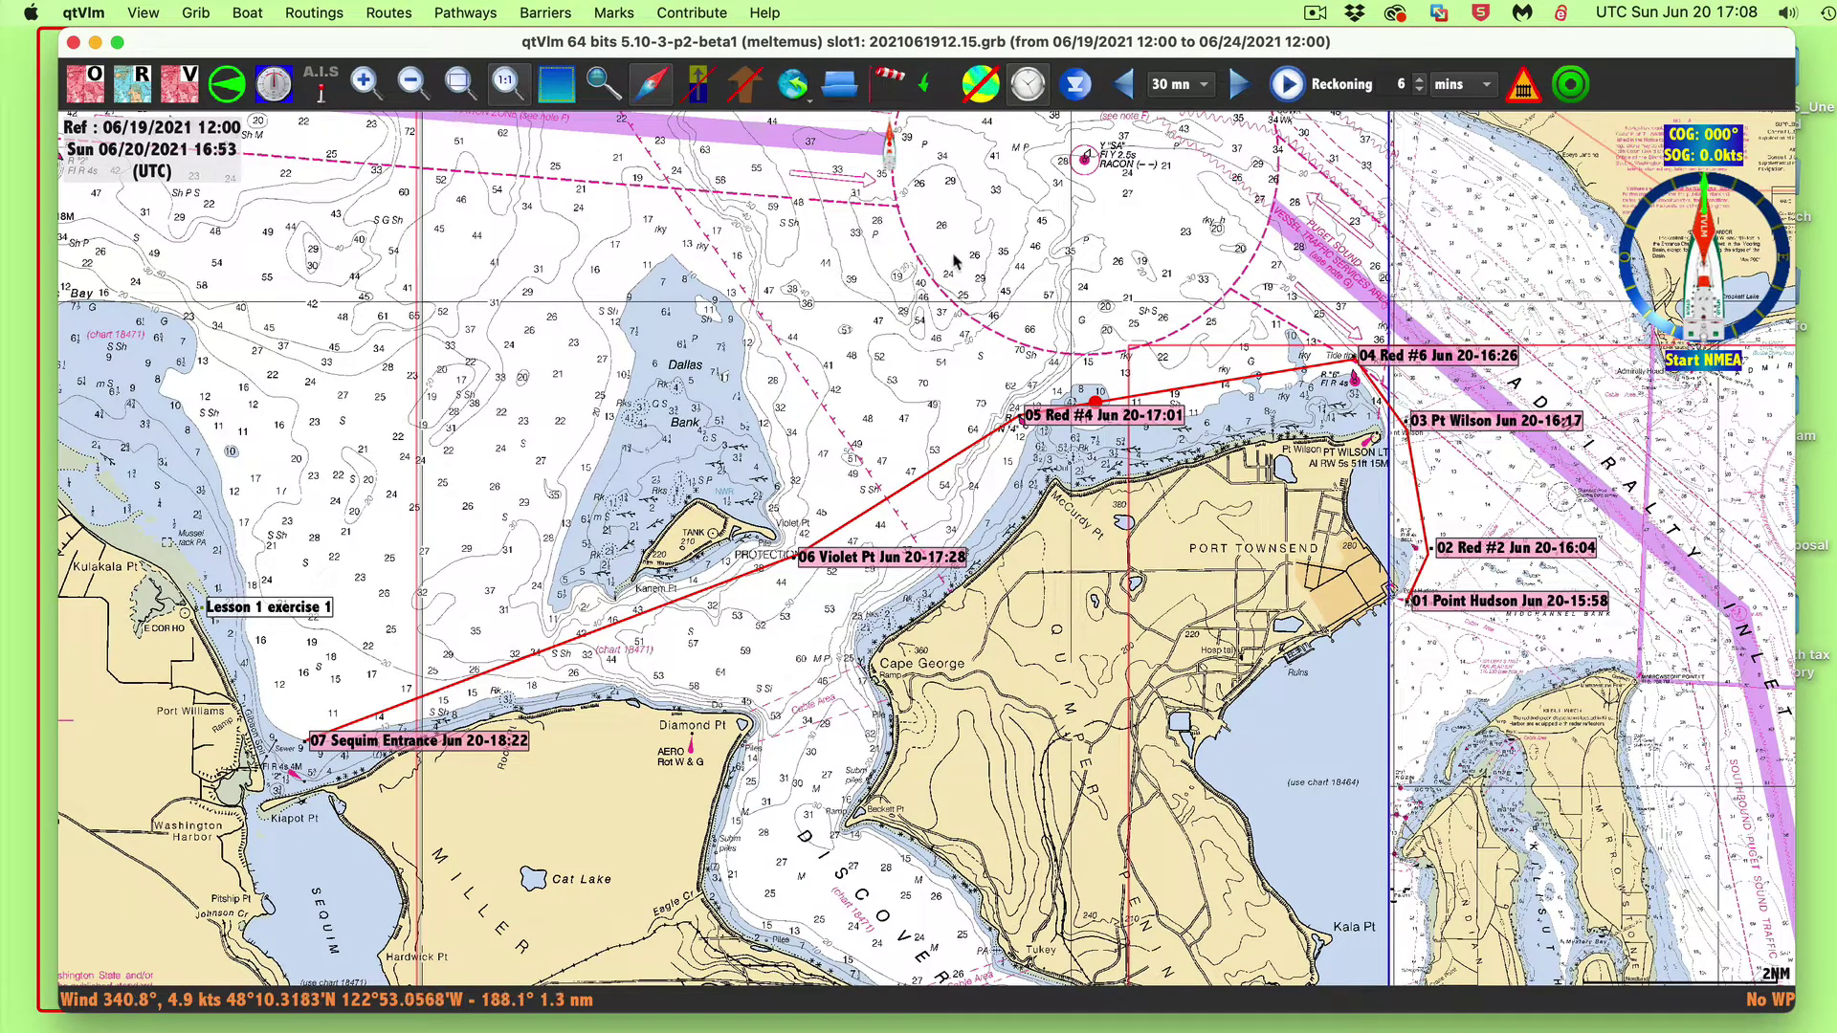
{"action": "left_click", "coordinate": [978, 85]}
{"action": "left_click", "coordinate": [249, 13]}
{"action": "left_click", "coordinate": [272, 48]}
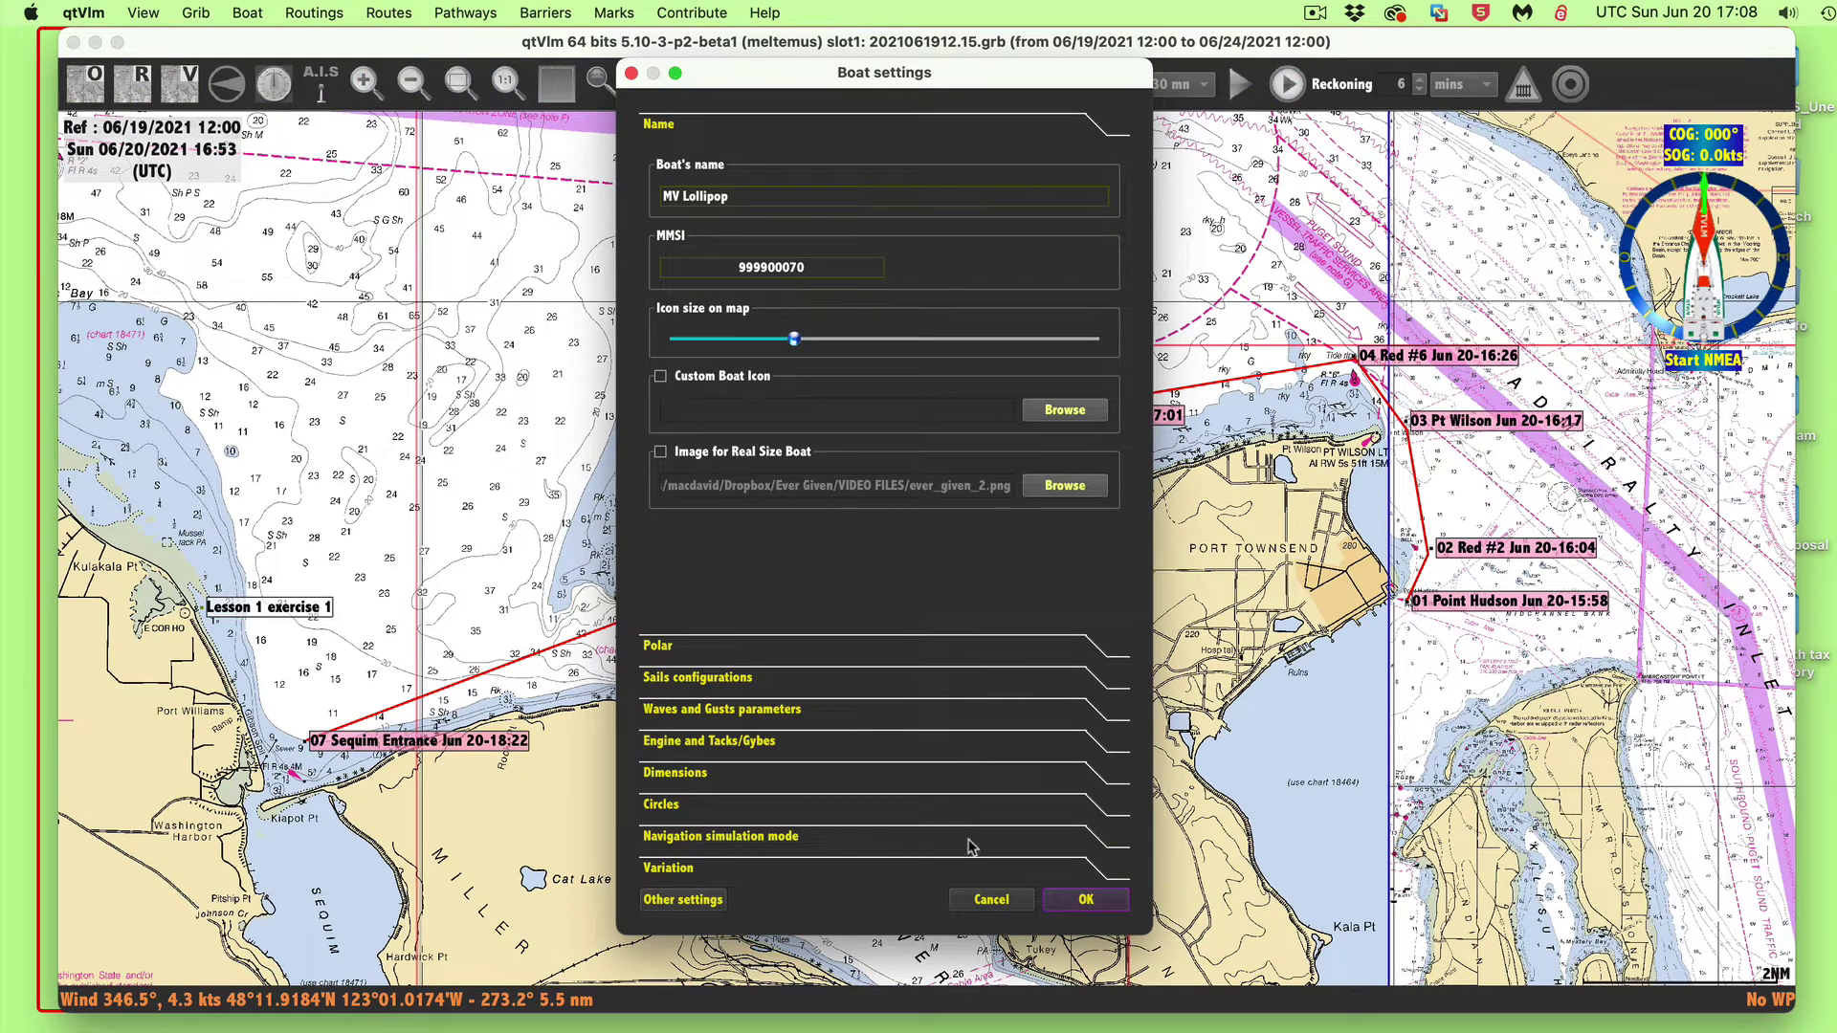
{"action": "left_click", "coordinate": [1014, 899]}
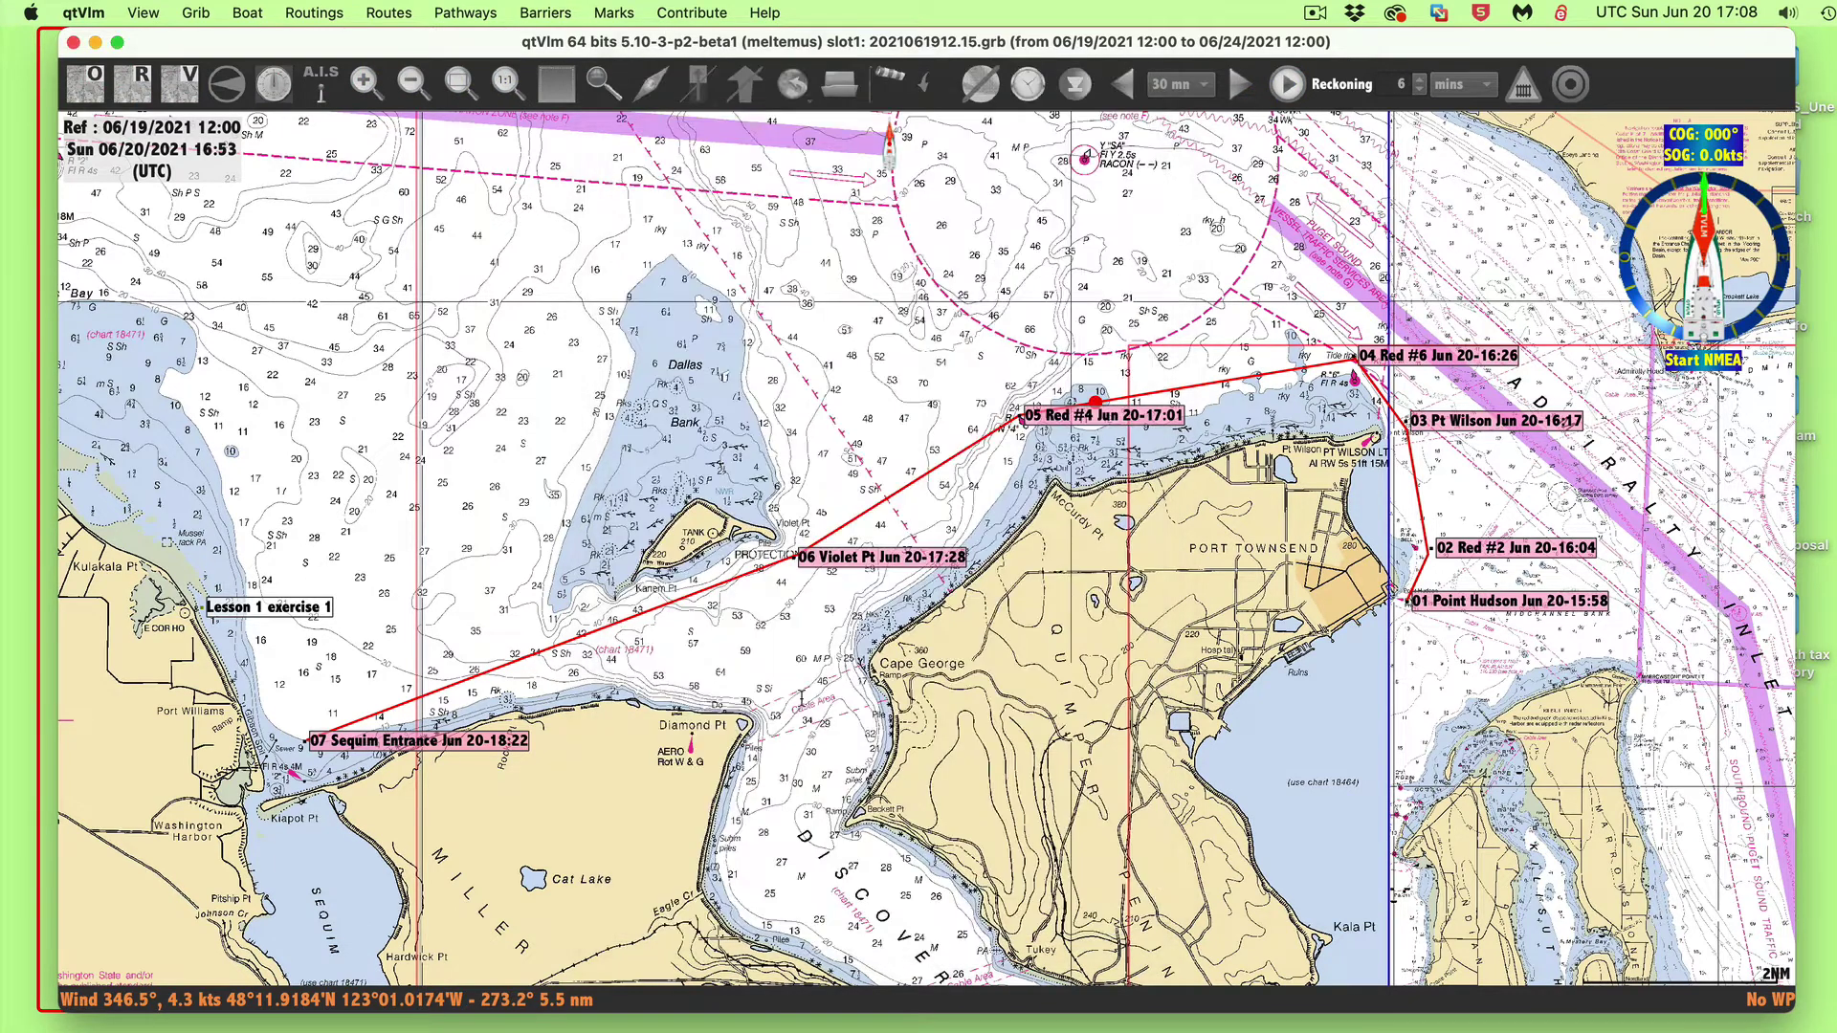
Open the wind polar analysis and plot the polar curves for all true wind speeds, then close it
{"action": "left_click", "coordinate": [248, 13]}
{"action": "mouse_move", "coordinate": [283, 299]}
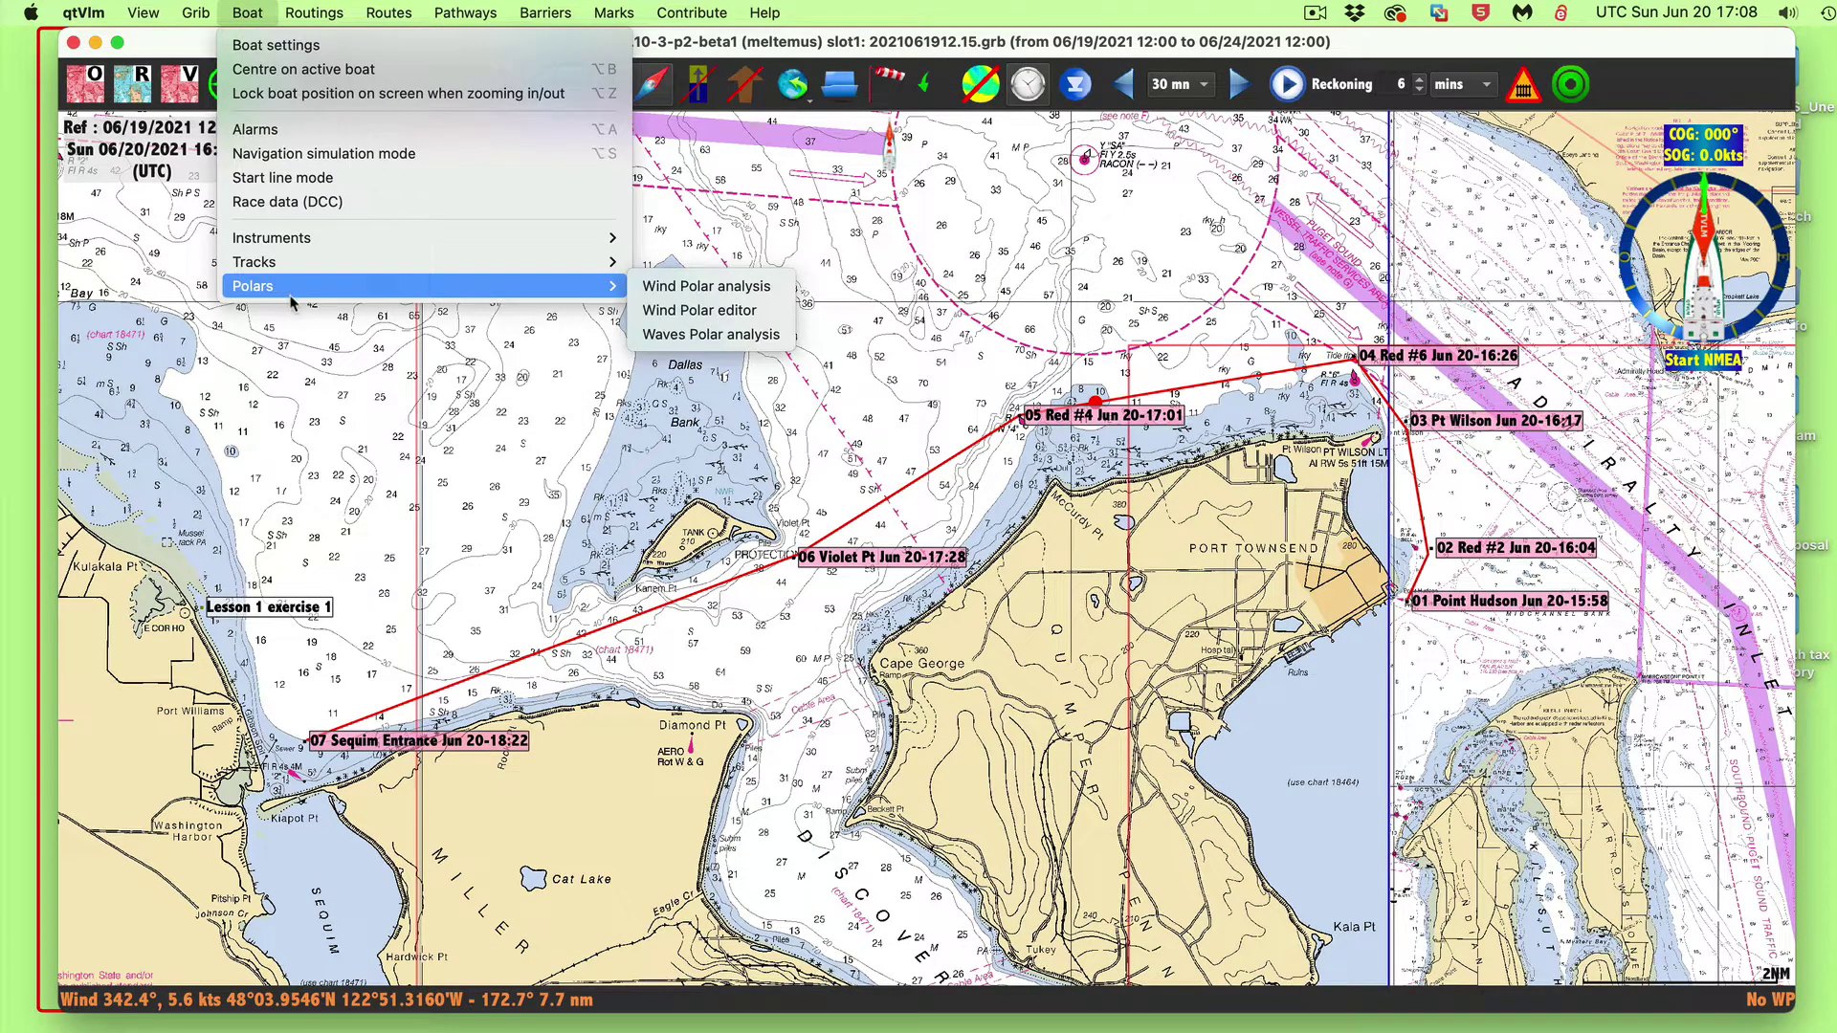
{"action": "left_click", "coordinate": [717, 287]}
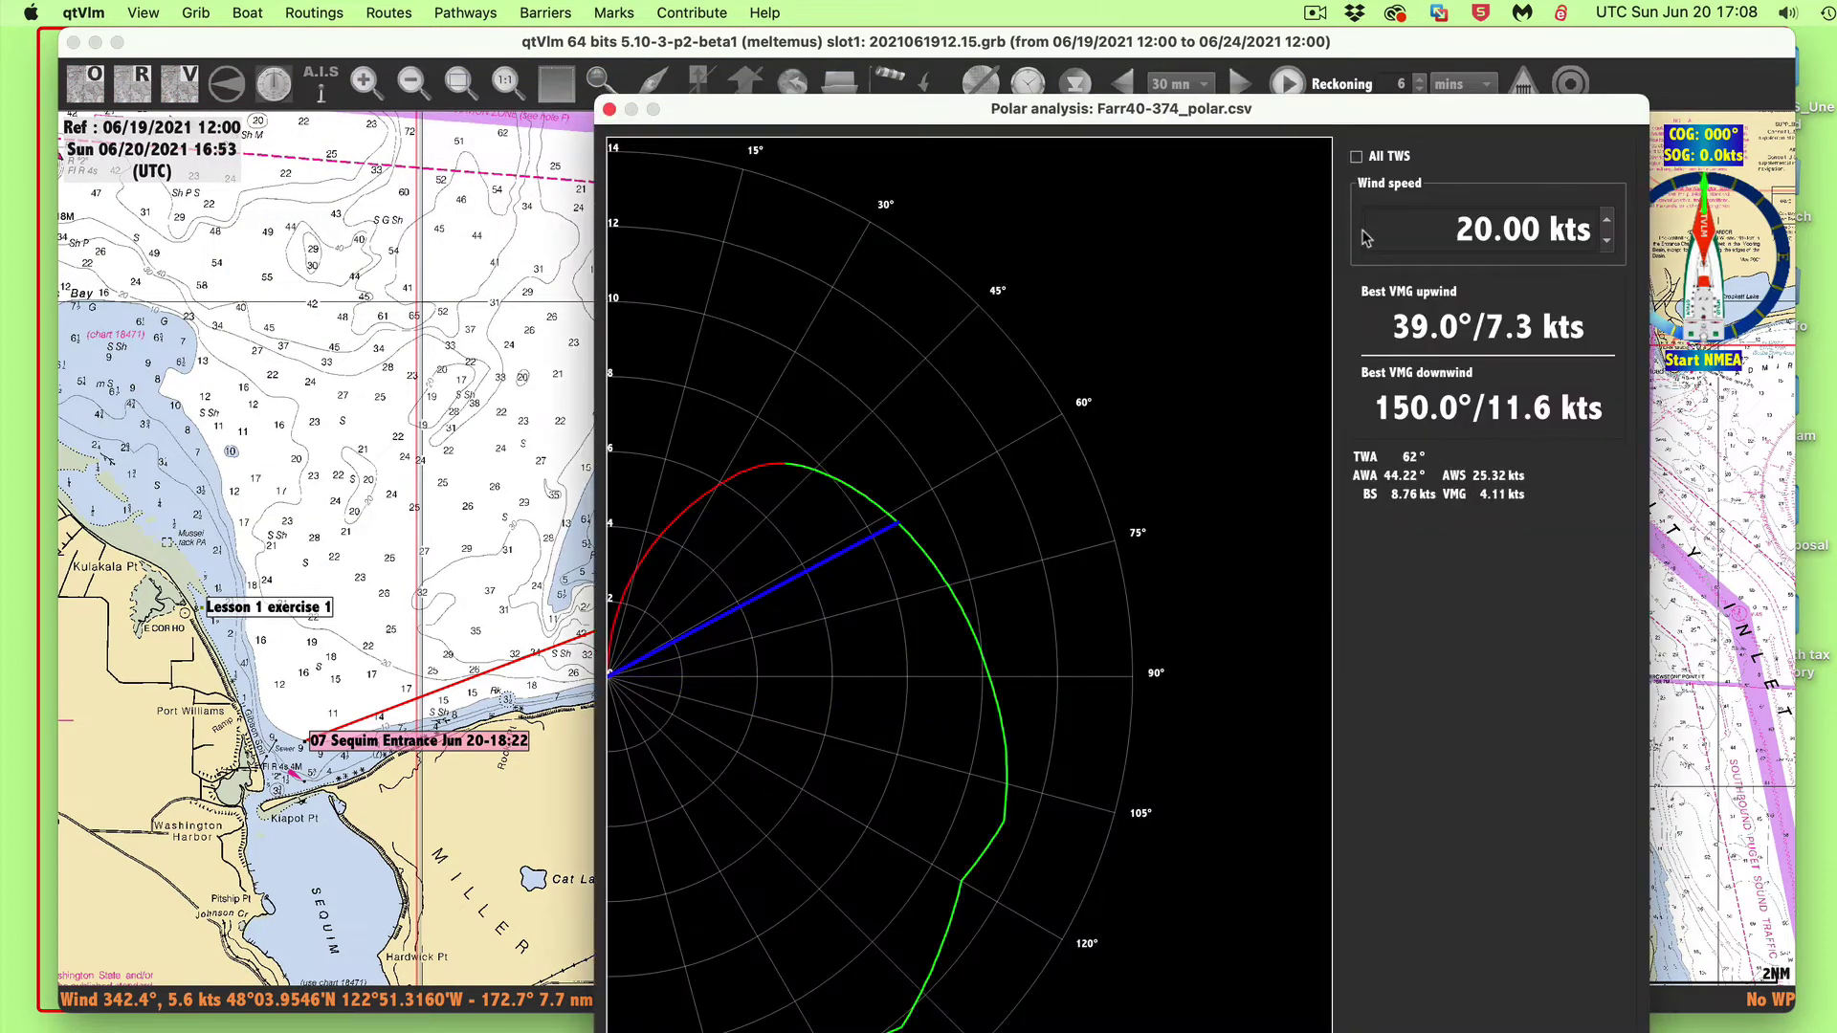
{"action": "left_click", "coordinate": [1356, 156]}
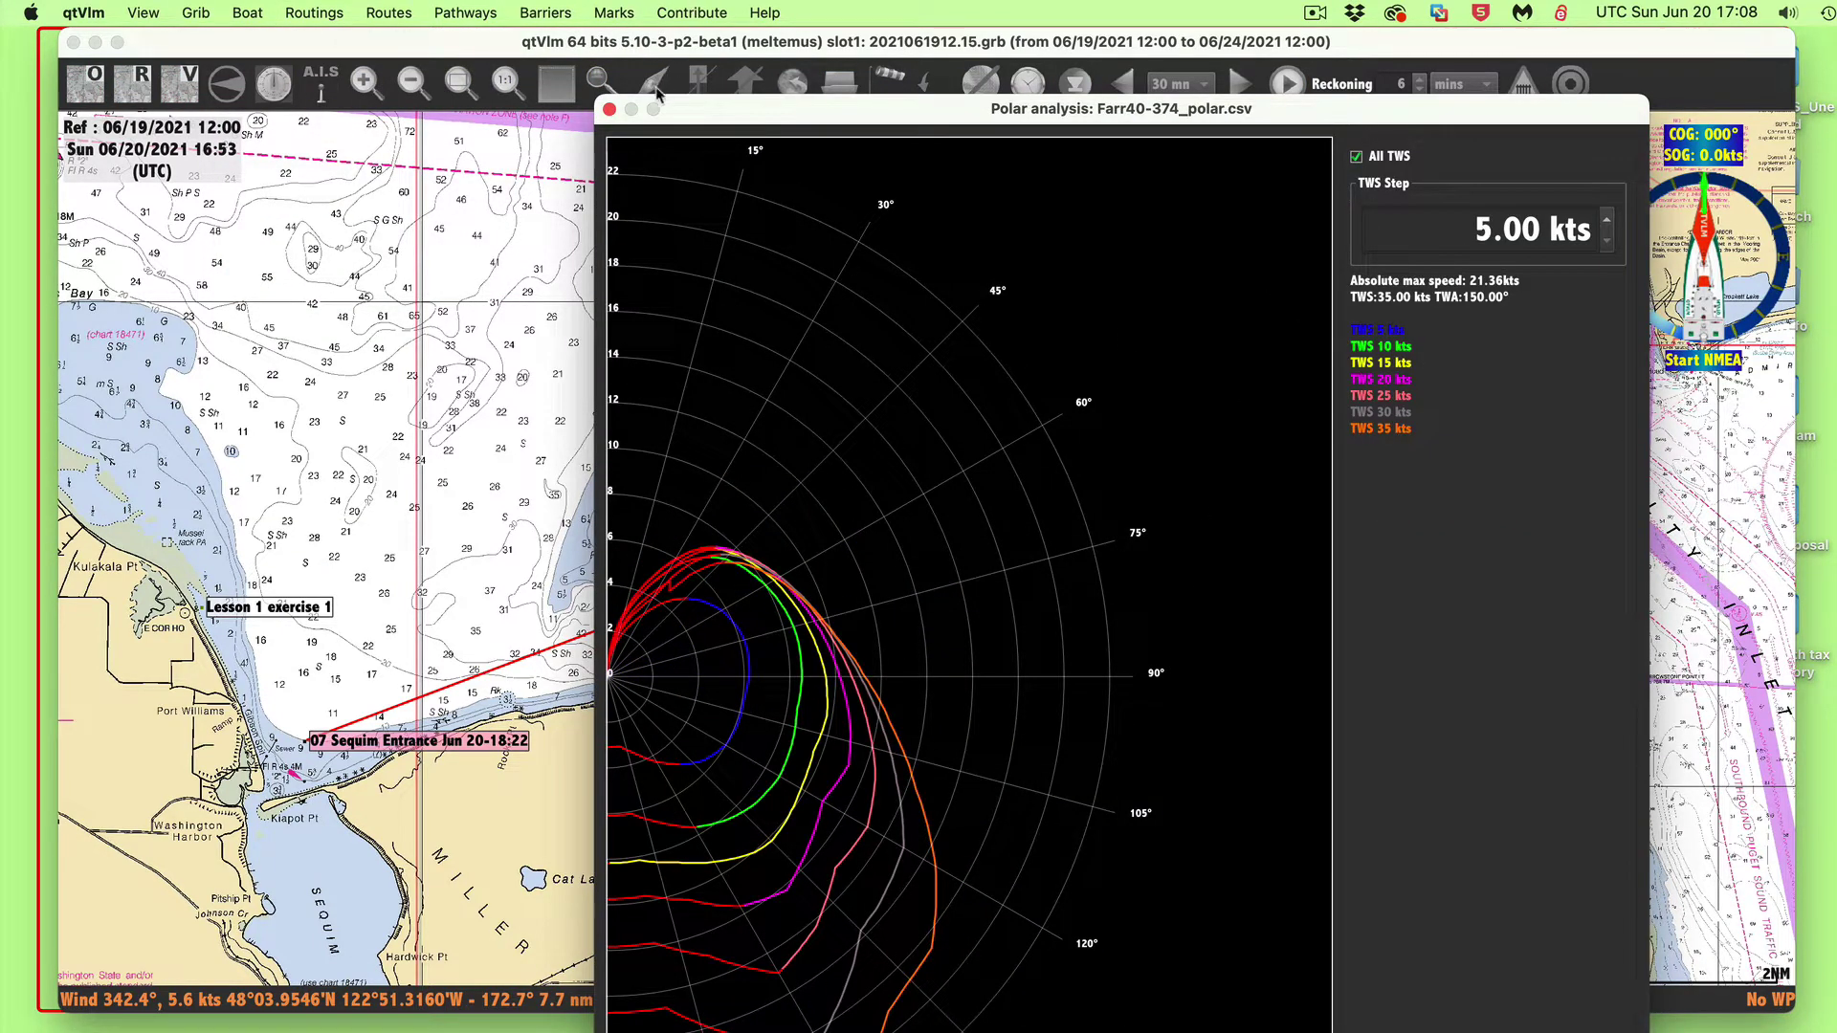
{"action": "left_click", "coordinate": [609, 109]}
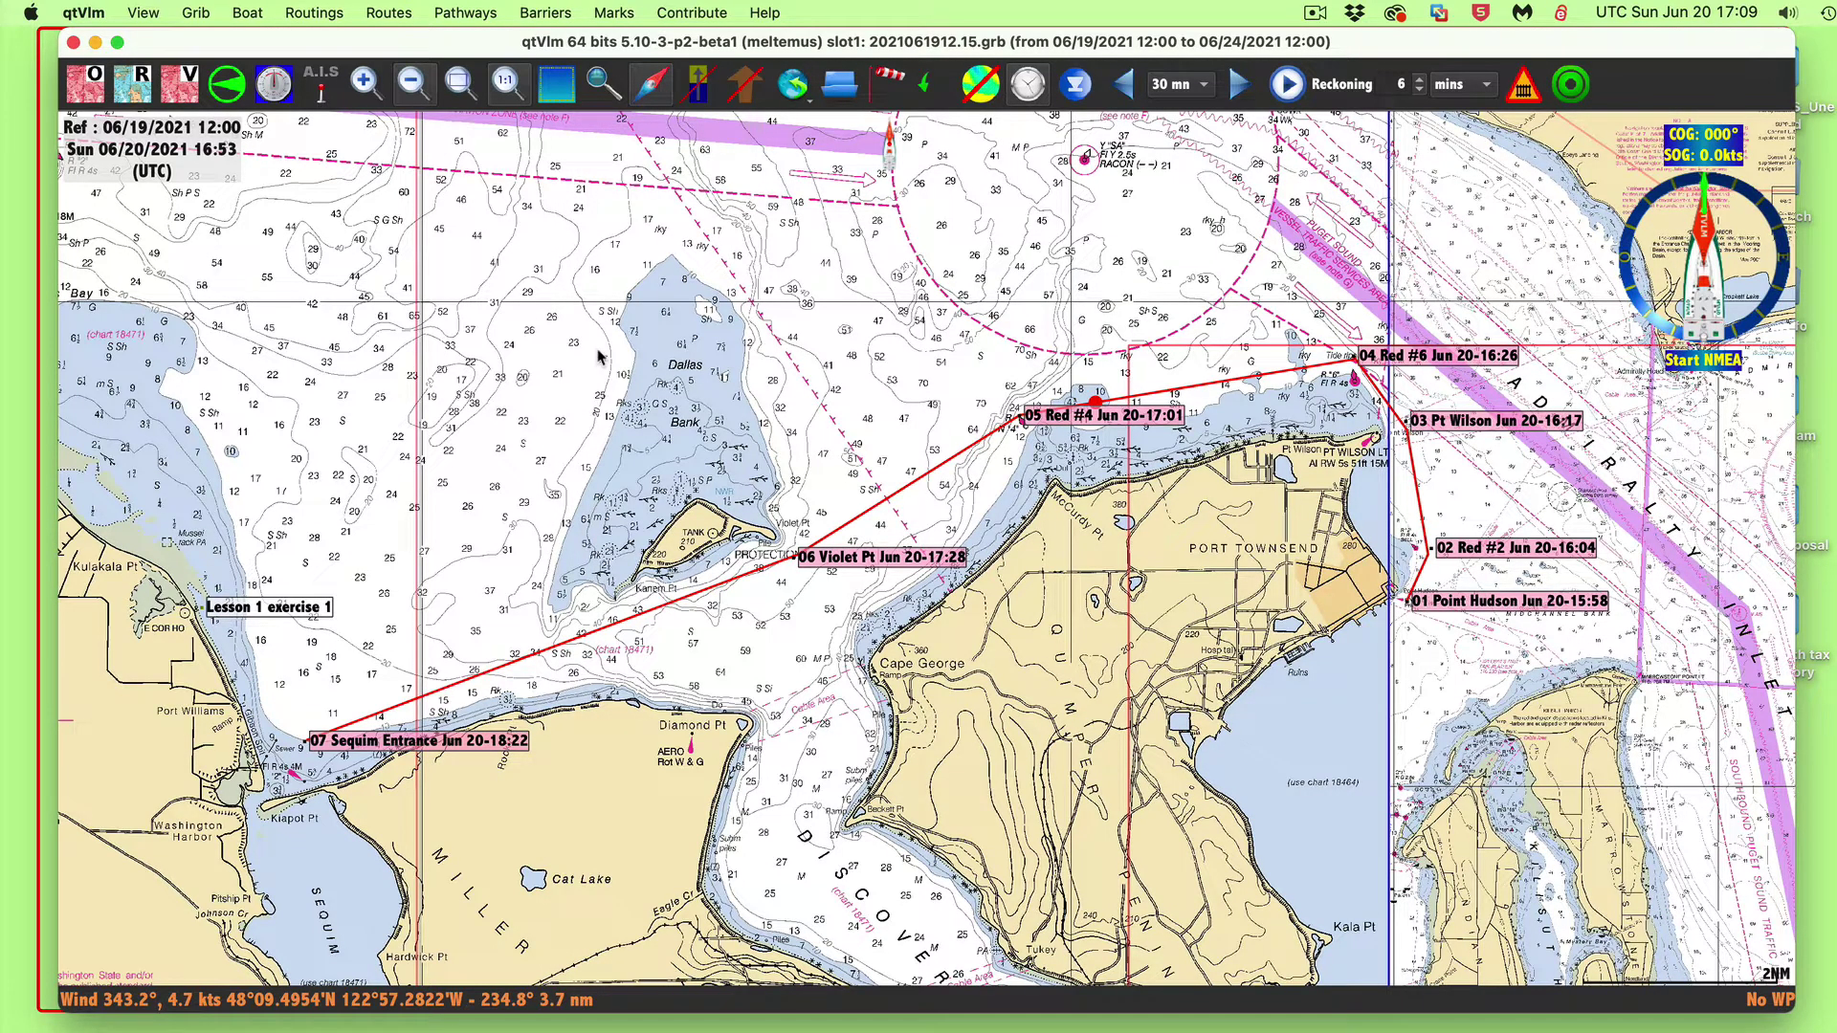
Review the engine-use threshold and the speed with engine in the boat settings
{"action": "left_click", "coordinate": [247, 17]}
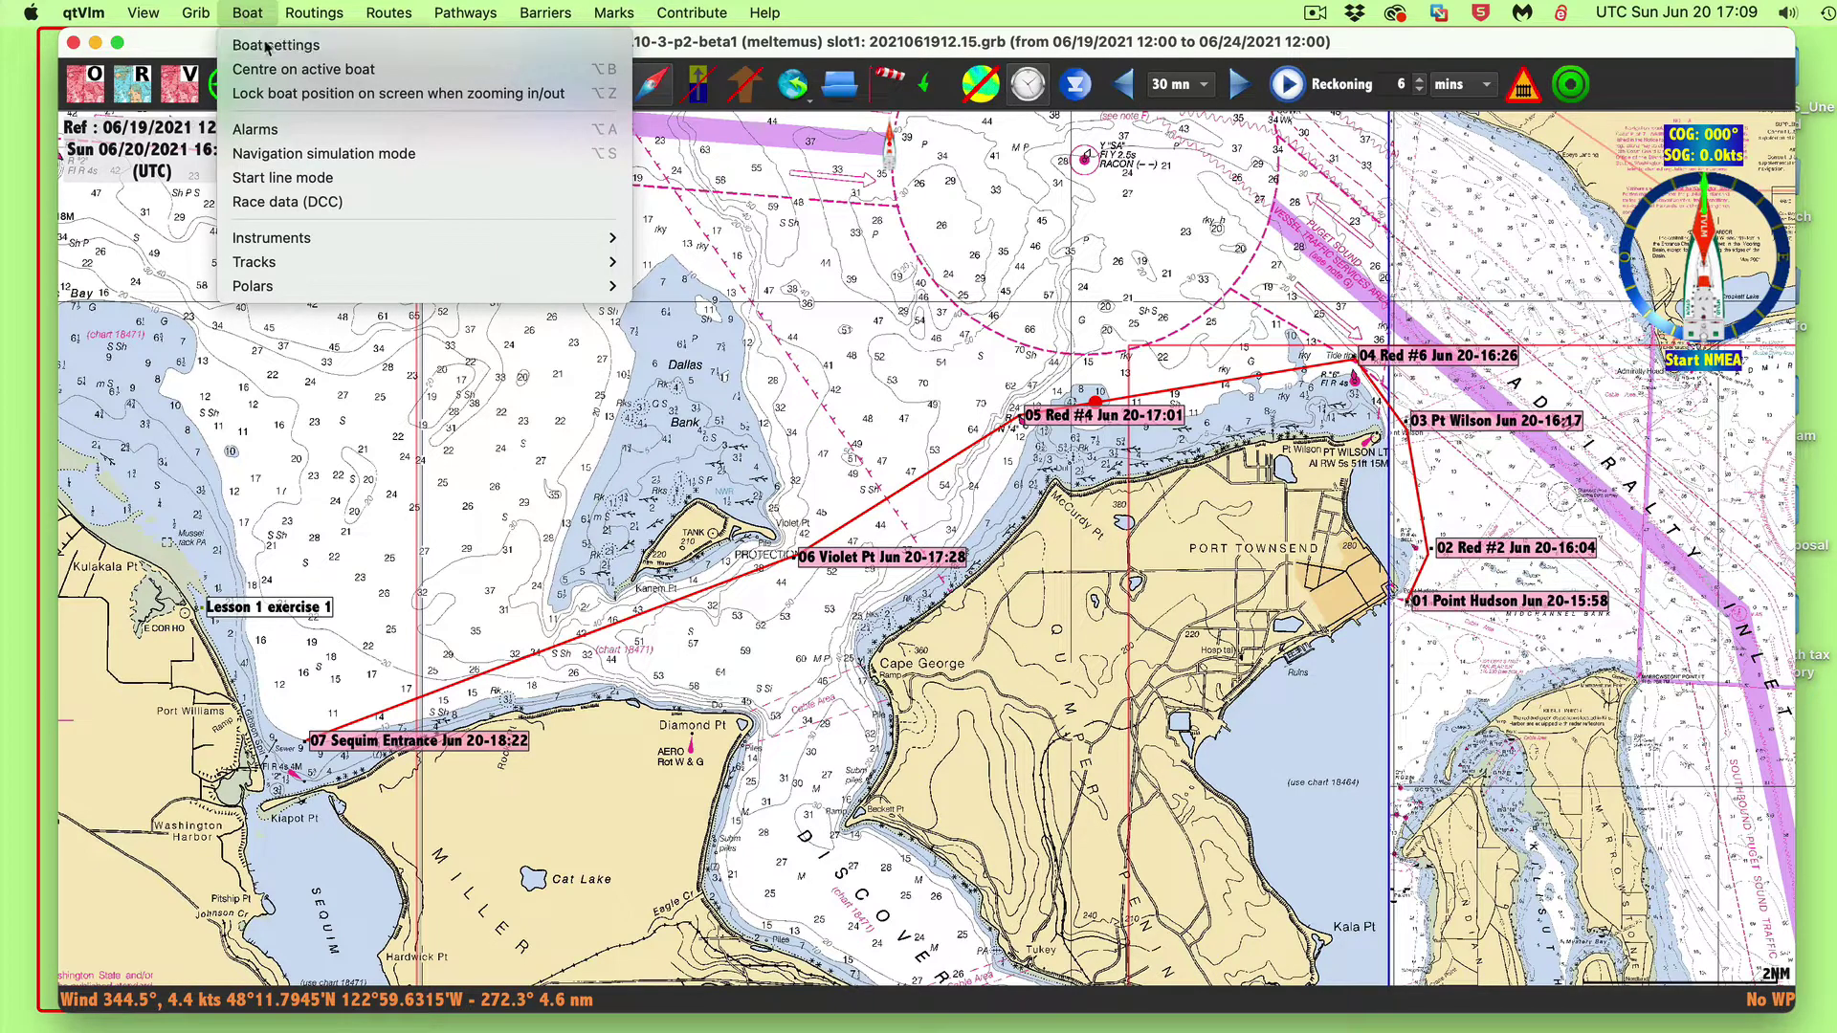
{"action": "left_click", "coordinate": [257, 48]}
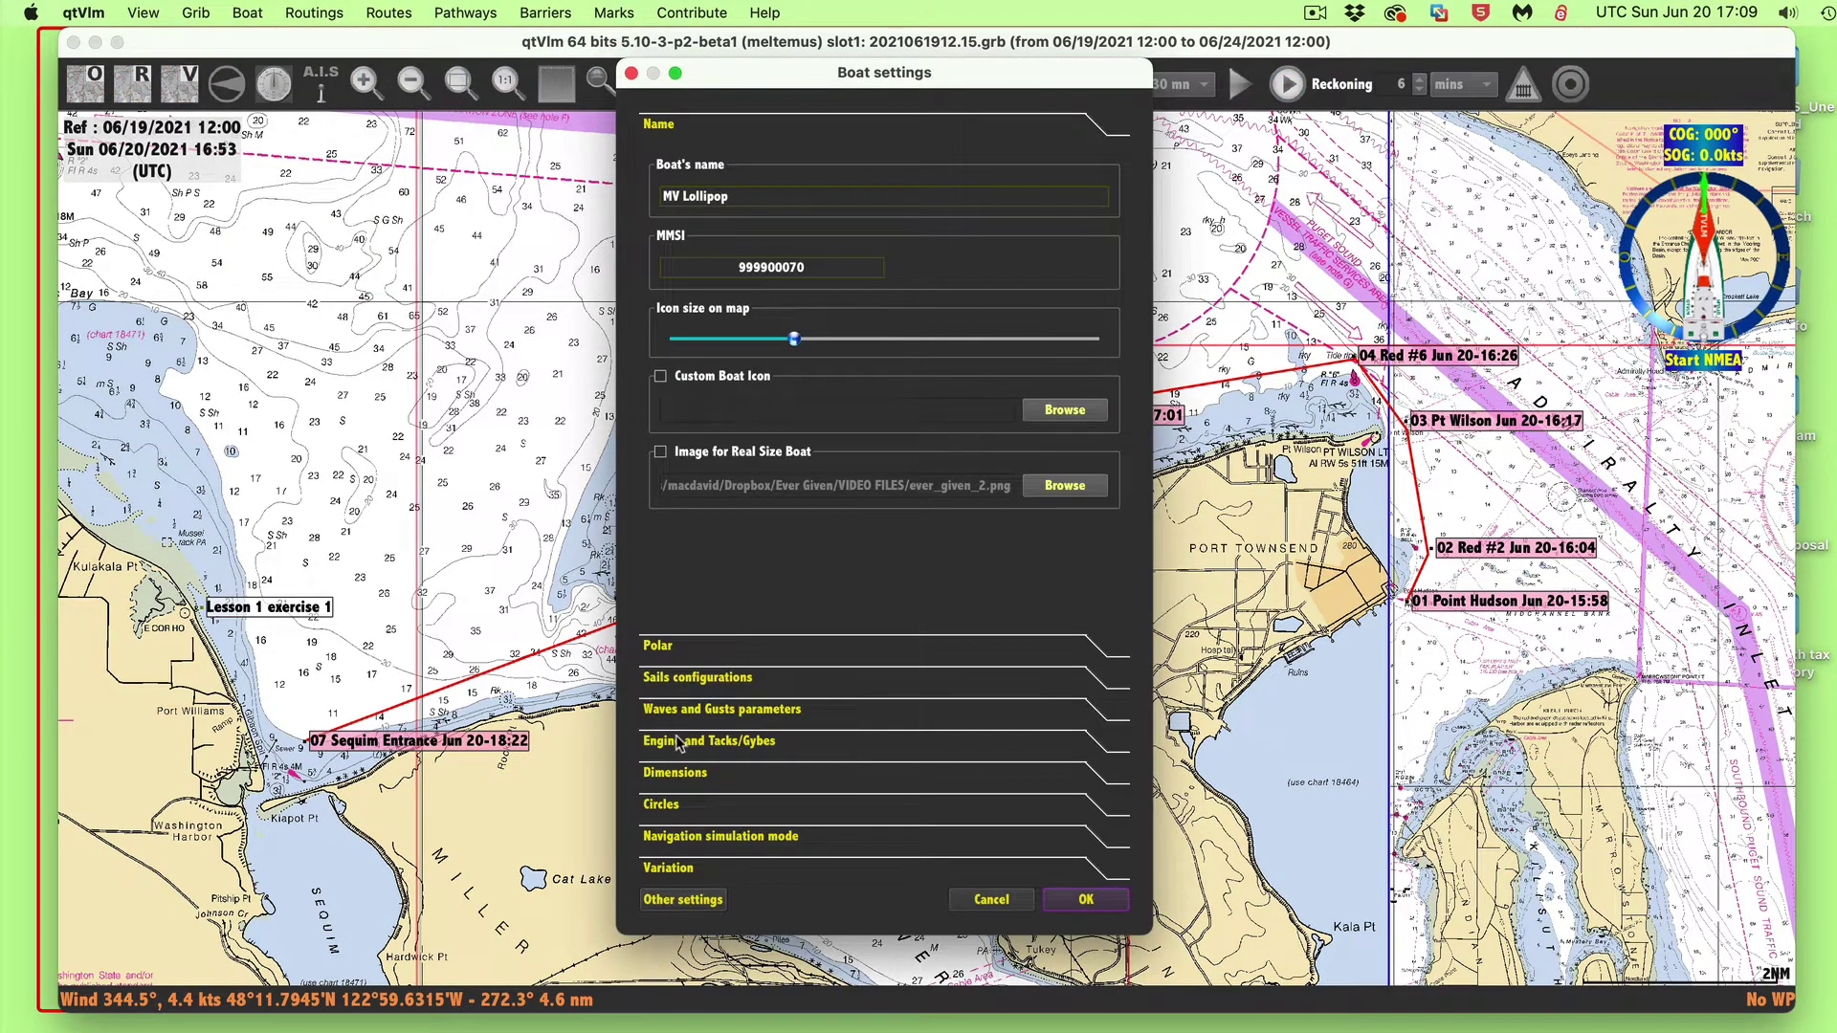
{"action": "left_click", "coordinate": [681, 739]}
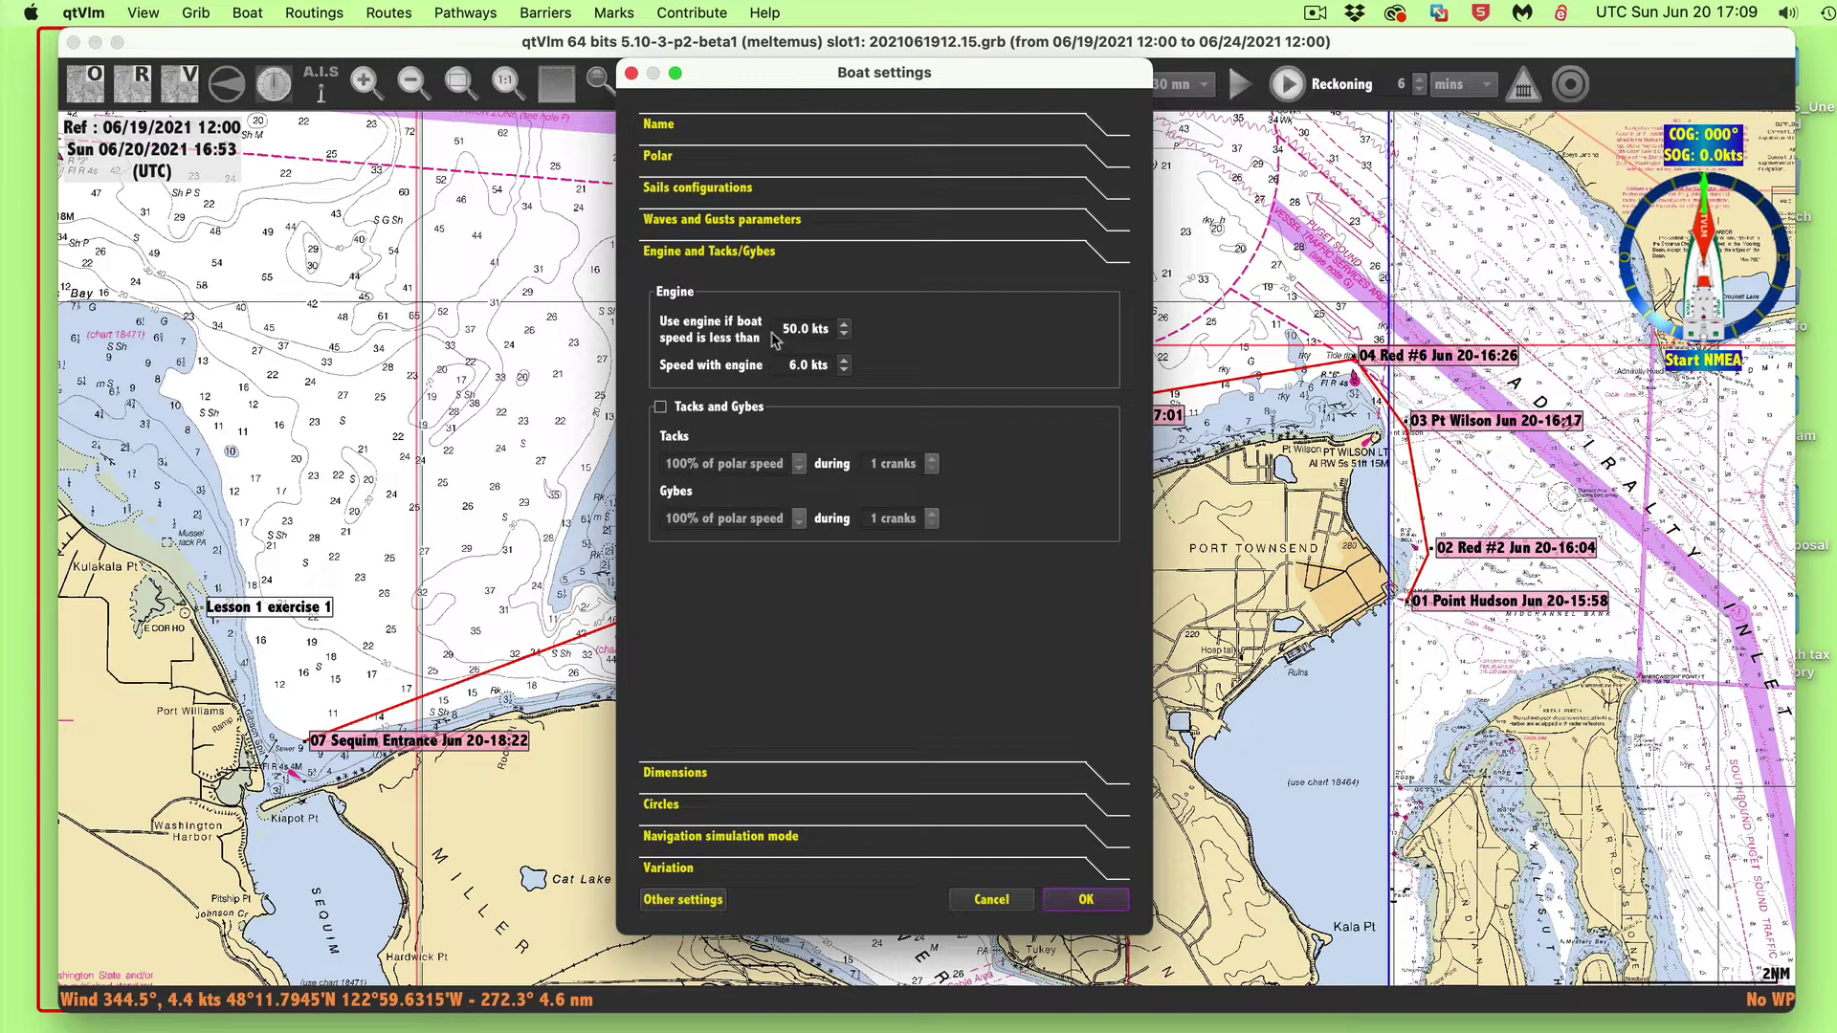
{"action": "left_click_drag", "start_coordinate": [777, 328], "coordinate": [822, 331]}
{"action": "double_click", "coordinate": [792, 366]}
{"action": "left_click", "coordinate": [1086, 901]}
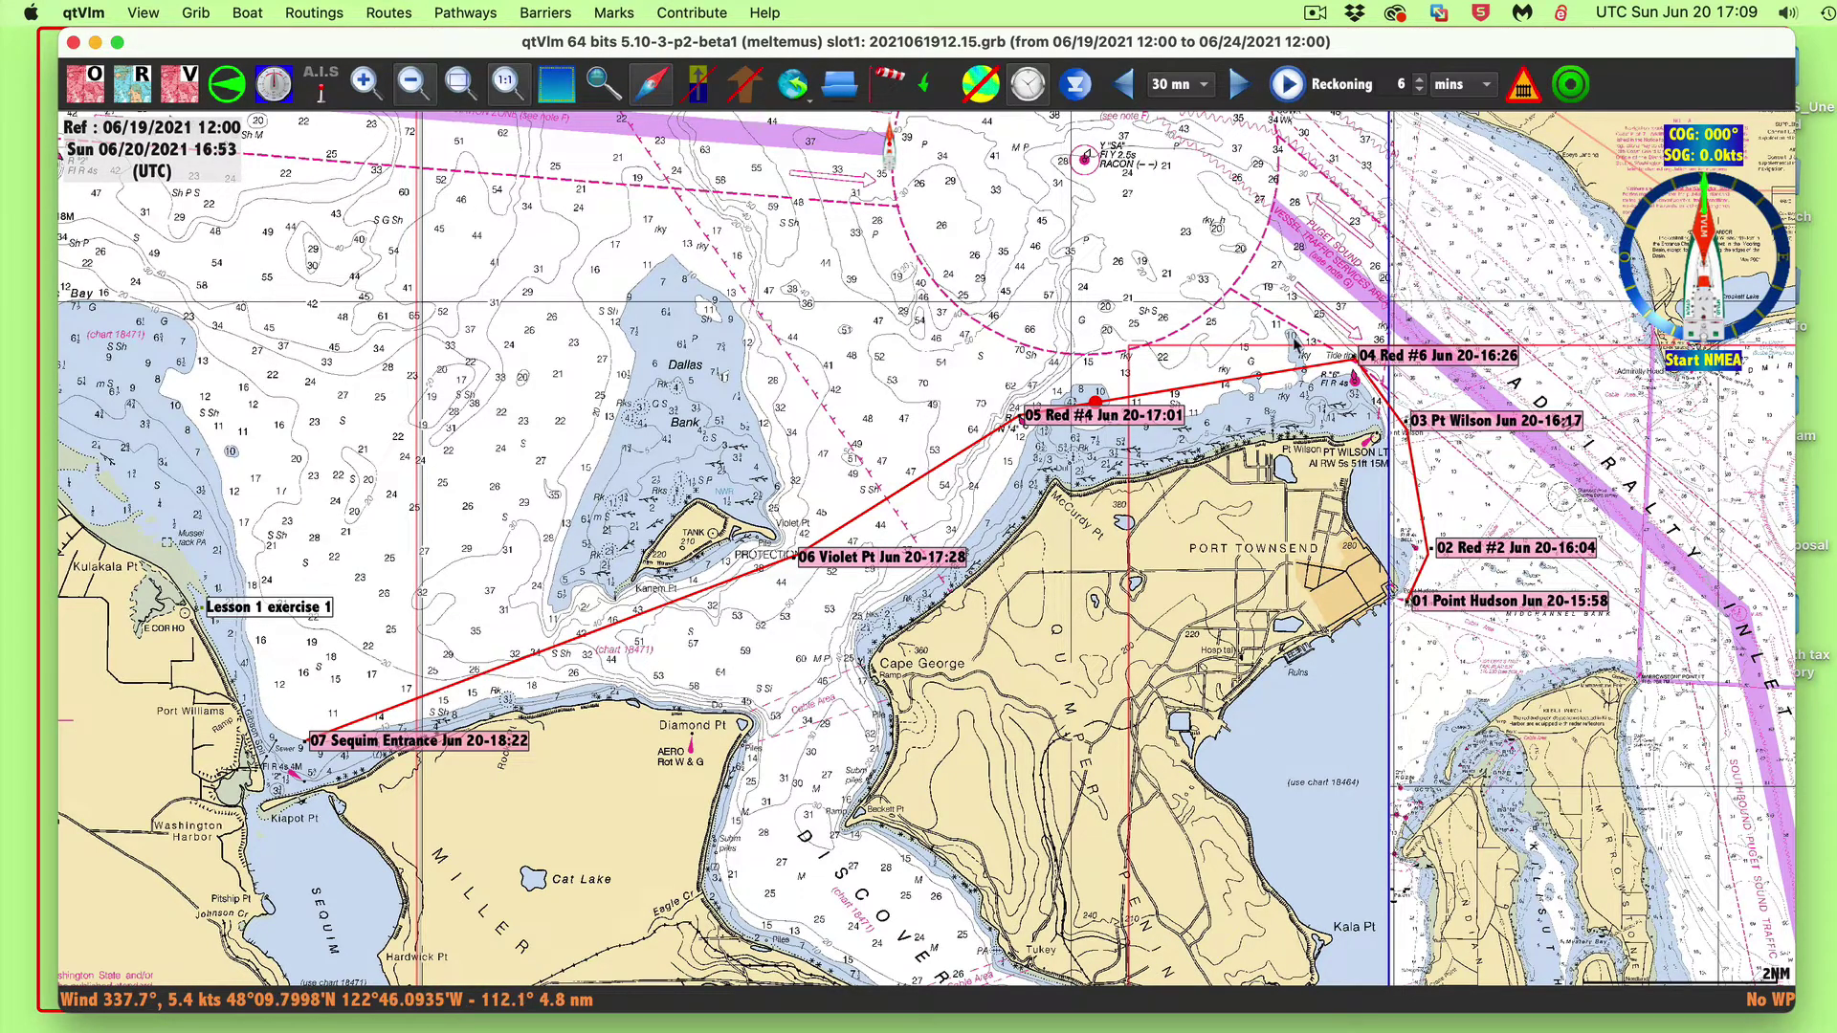
Copy the route PT to Sequim 2 from qtVlm, switch to OpenCPN and paste it as a route on the chart
{"action": "right_click", "coordinate": [1208, 387]}
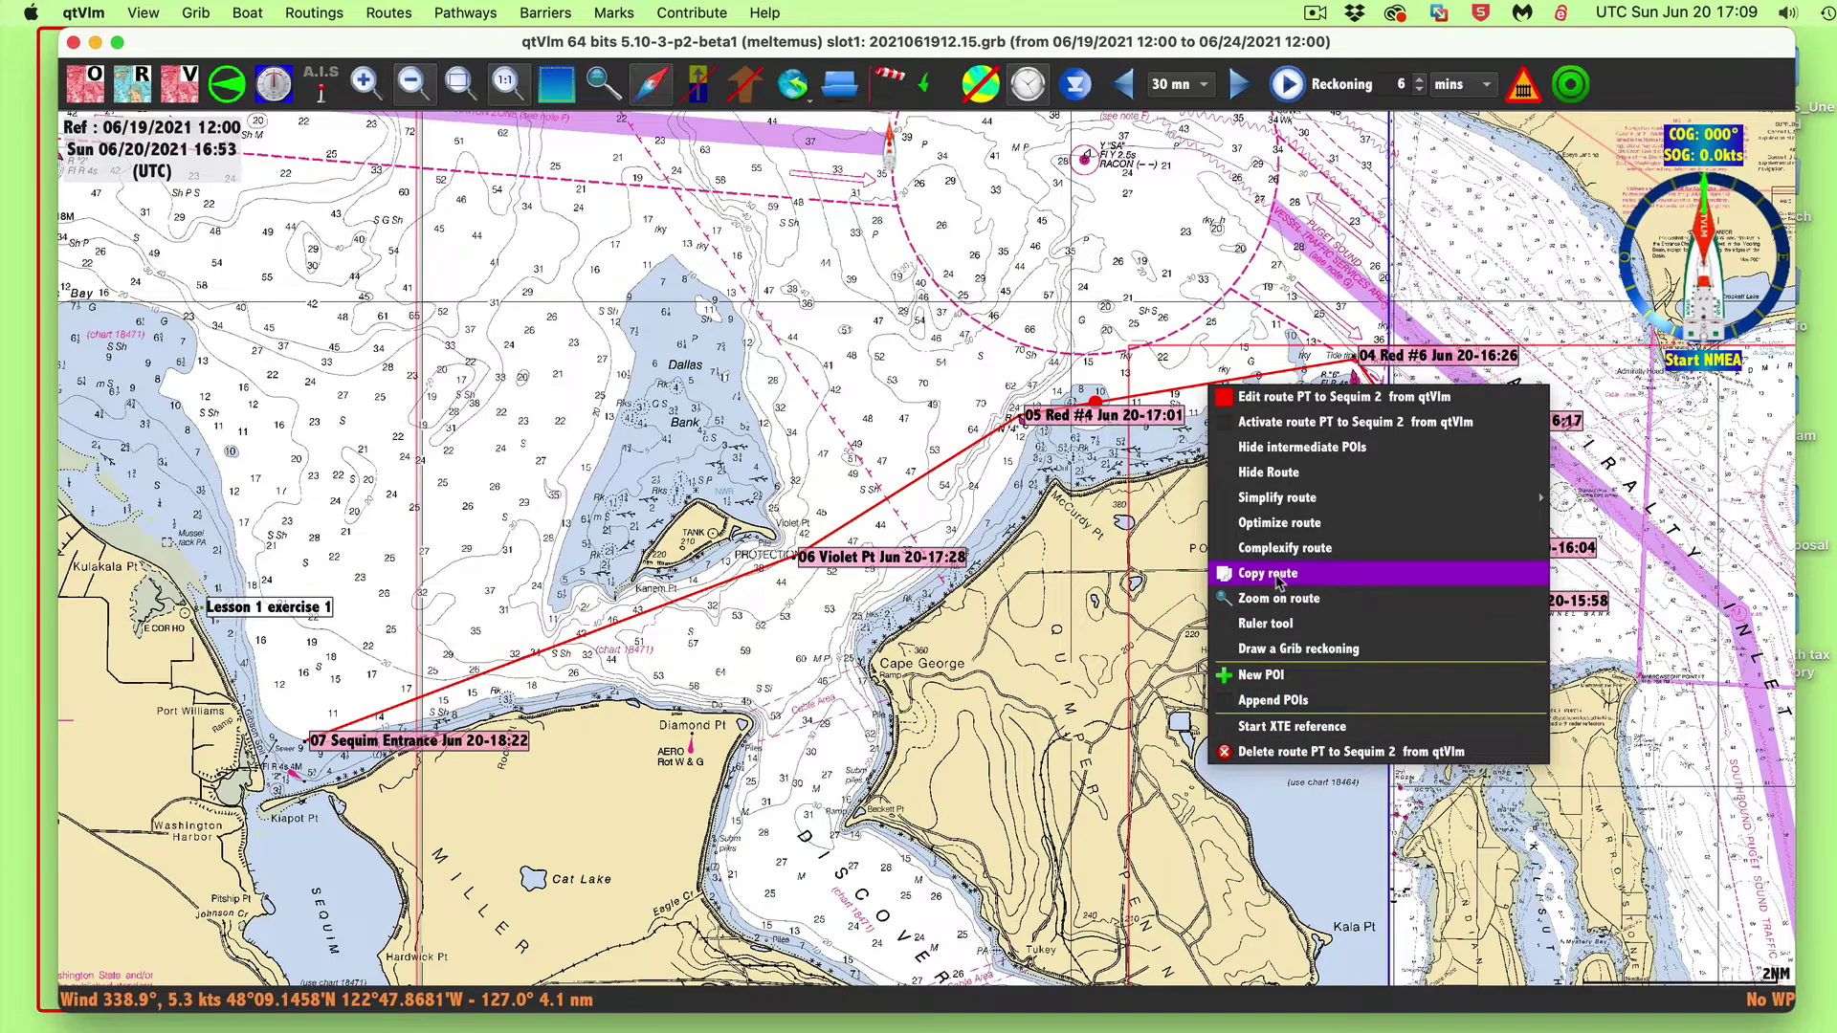
{"action": "left_click", "coordinate": [1278, 580]}
{"action": "key", "text": "super+Tab"}
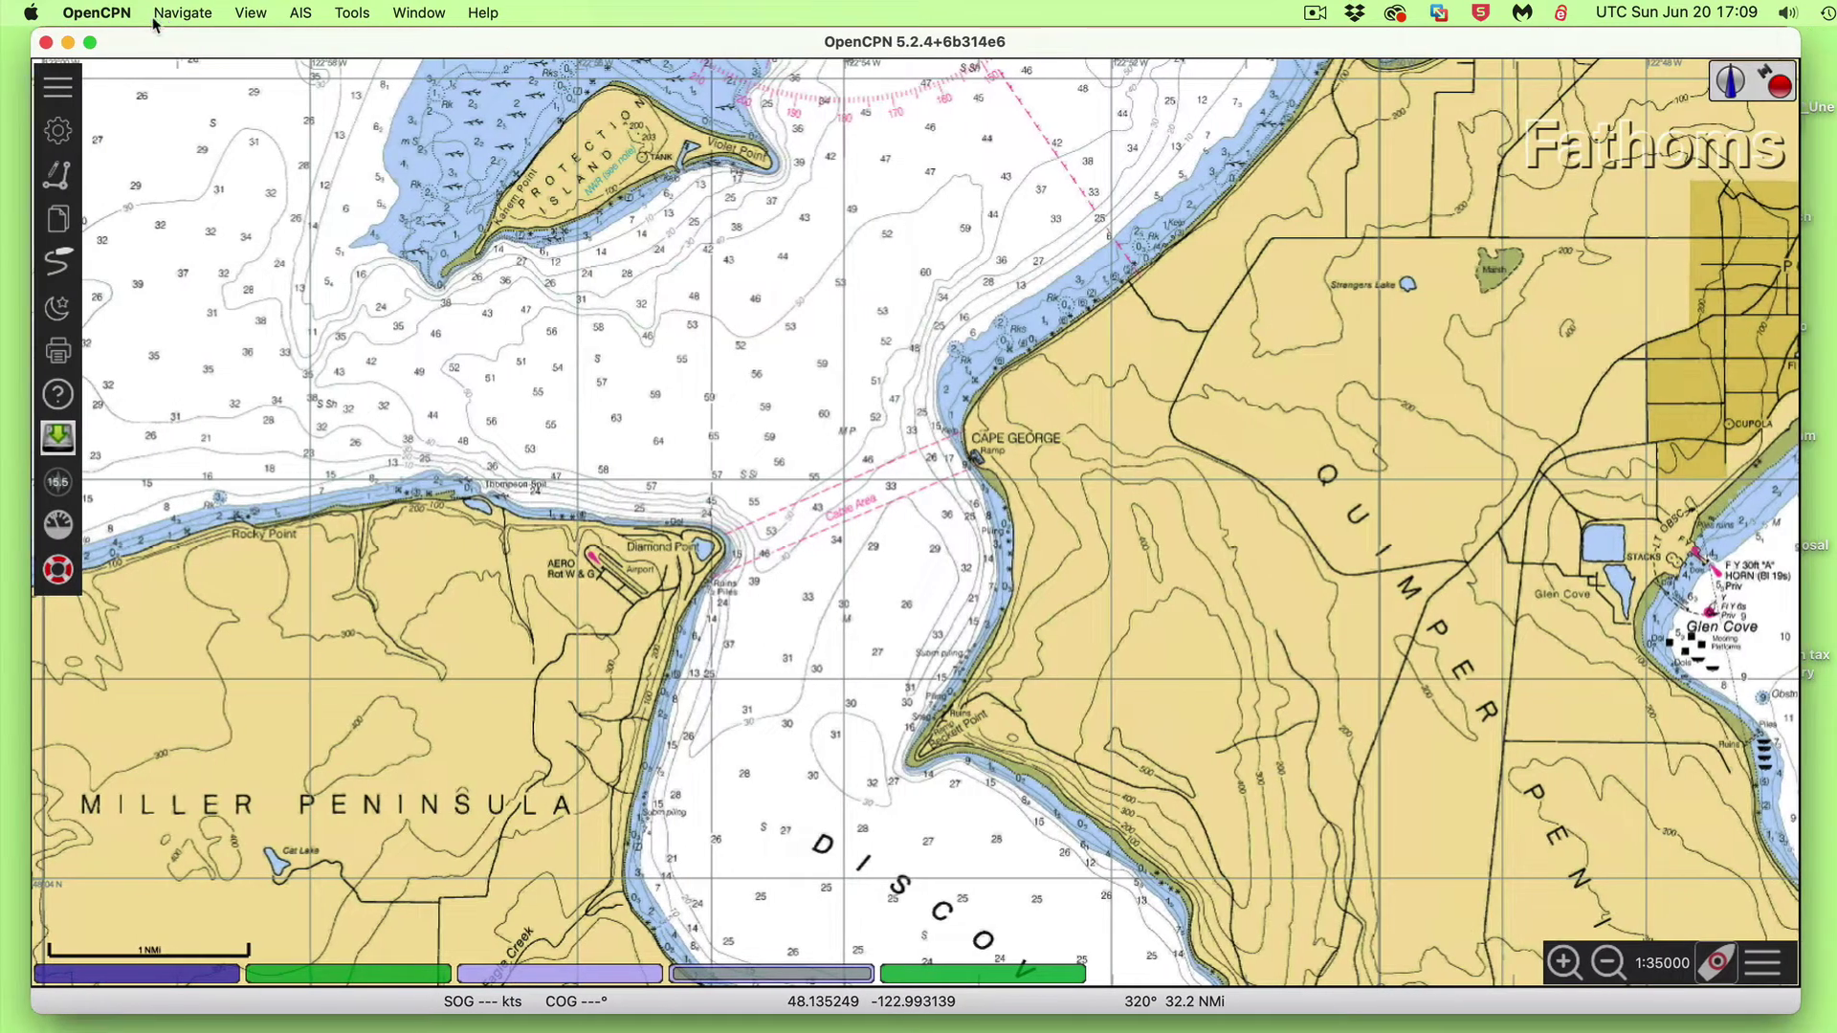
{"action": "right_click", "coordinate": [661, 325]}
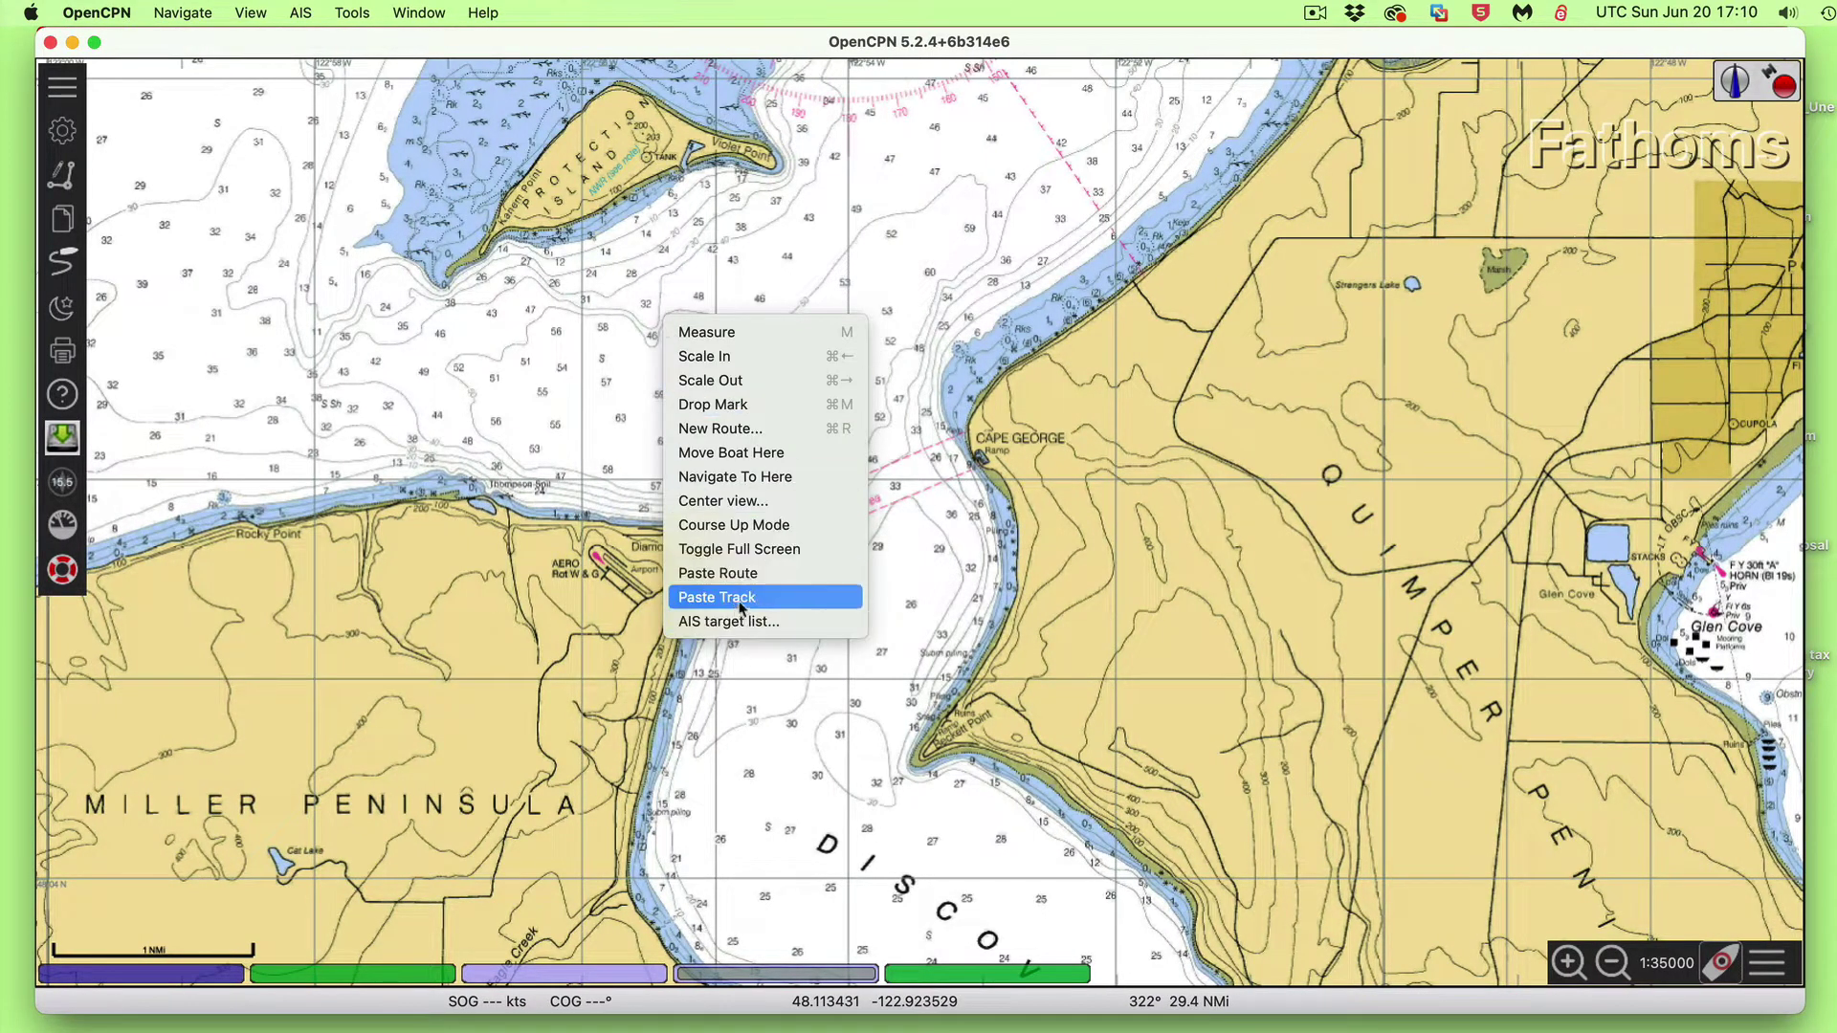
{"action": "left_click", "coordinate": [727, 573]}
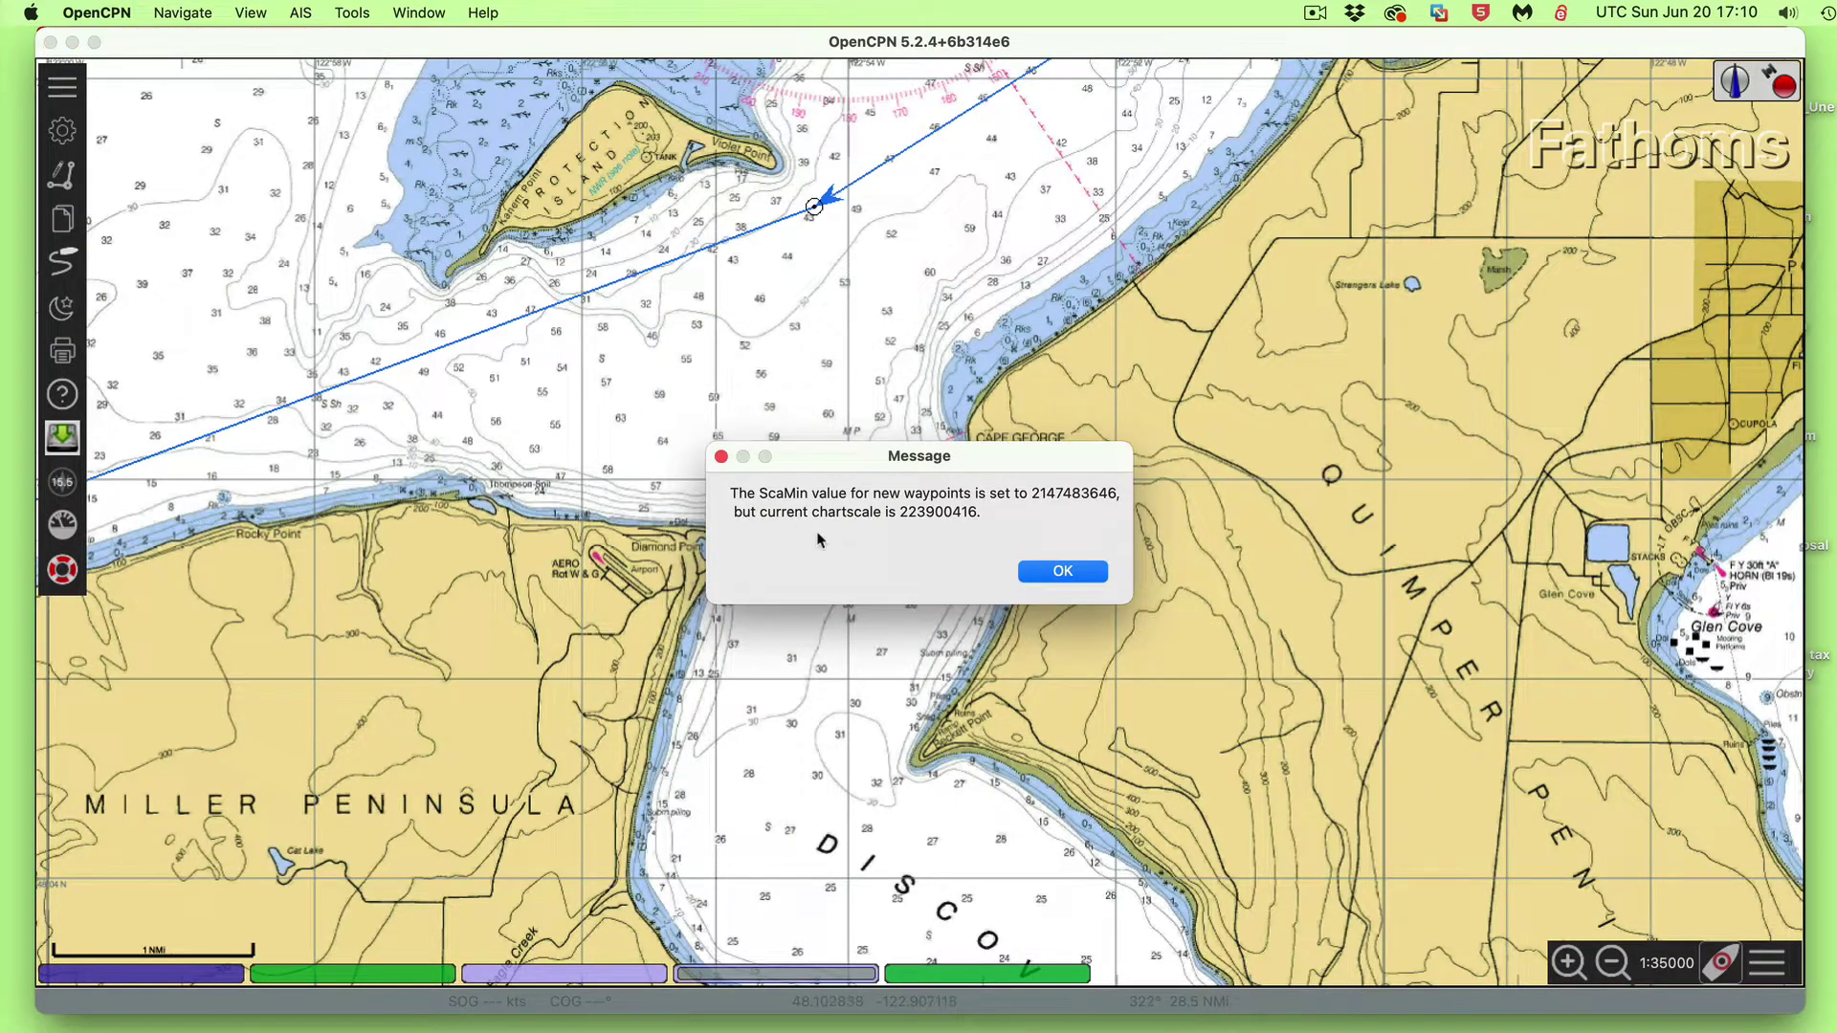
{"action": "left_click", "coordinate": [1053, 572]}
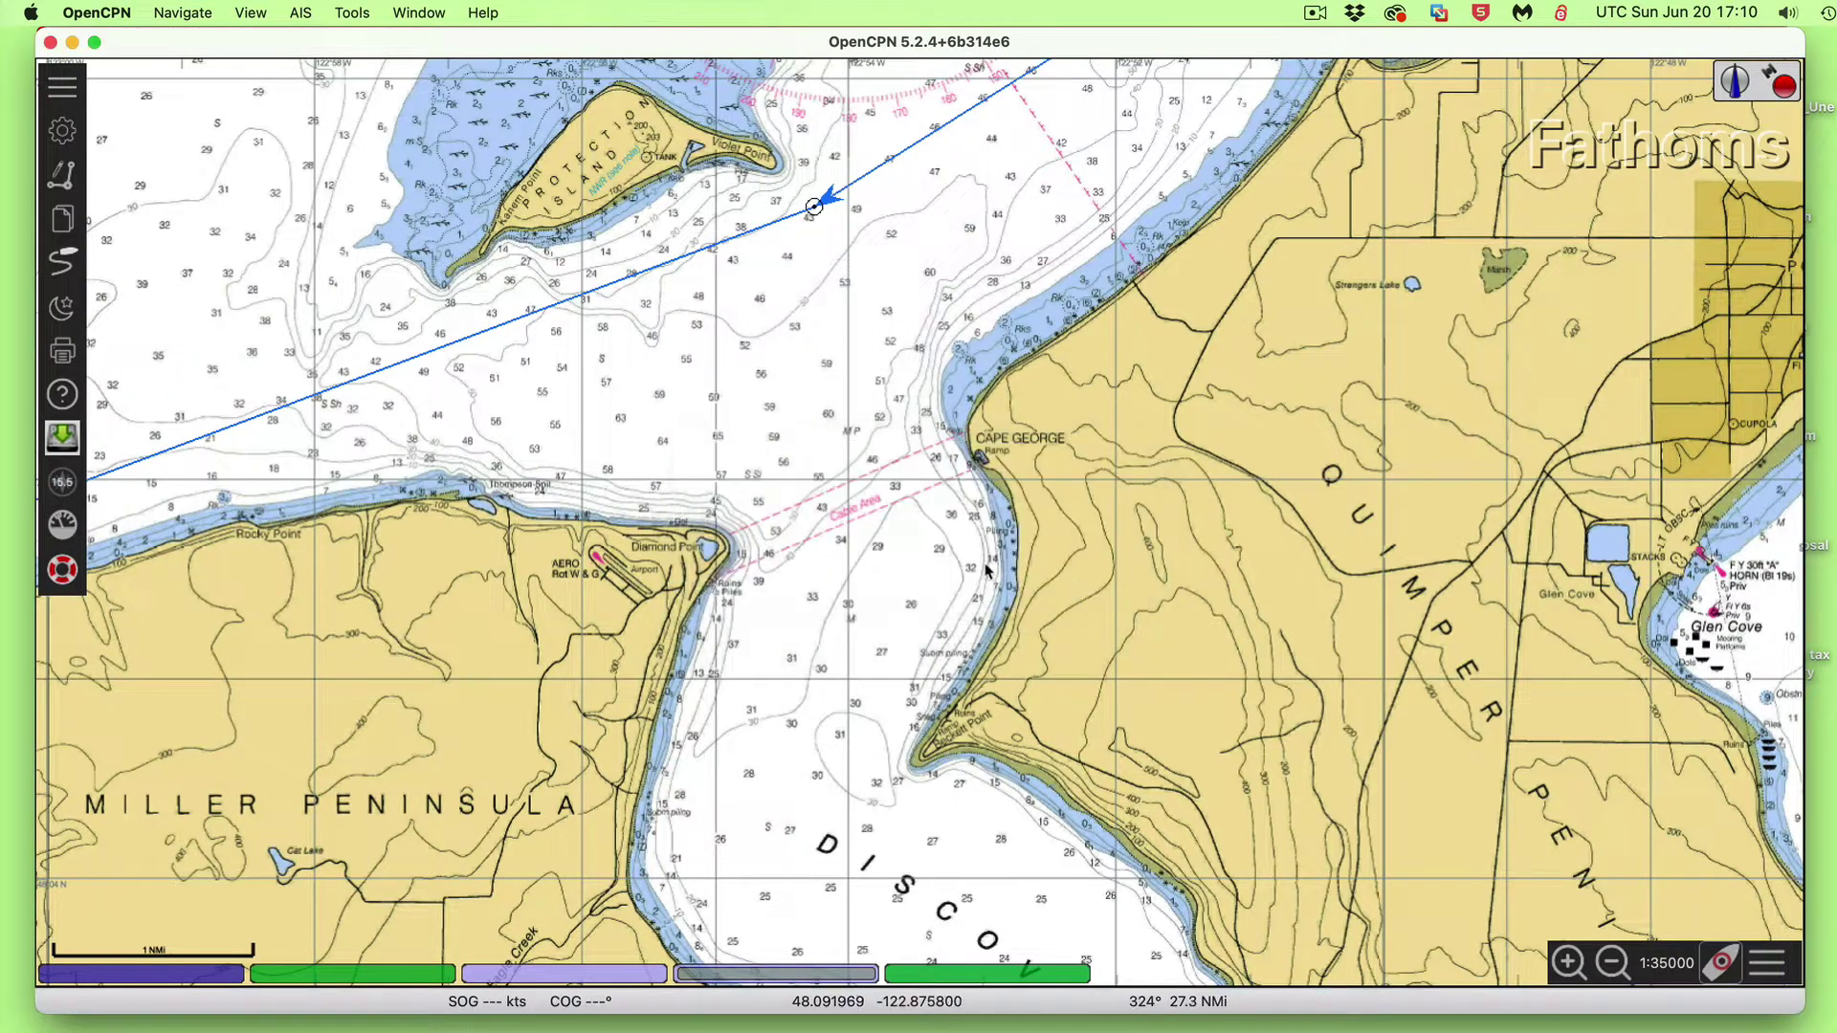
Display the name of waypoint 06 Violet Pt on the chart
{"action": "scroll", "coordinate": [1106, 546], "scroll_direction": "down", "scroll_amount": 2}
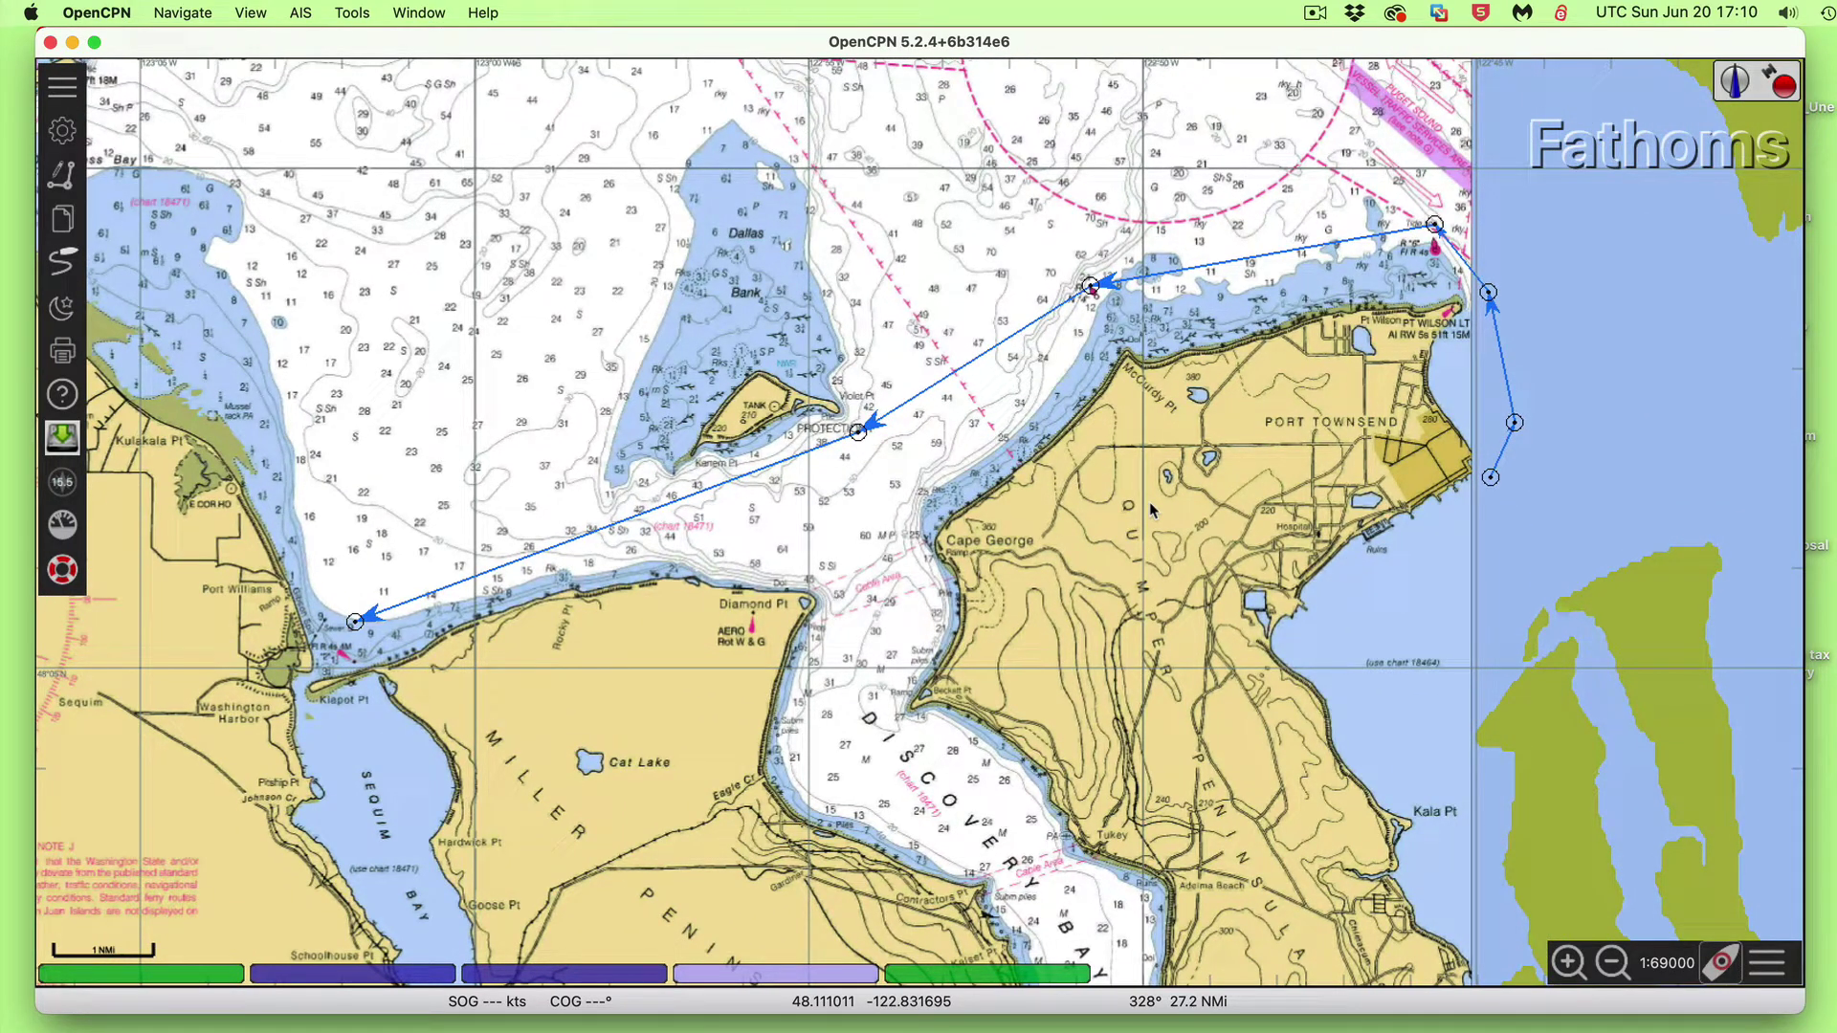
{"action": "scroll", "coordinate": [1215, 393], "scroll_direction": "up", "scroll_amount": 2}
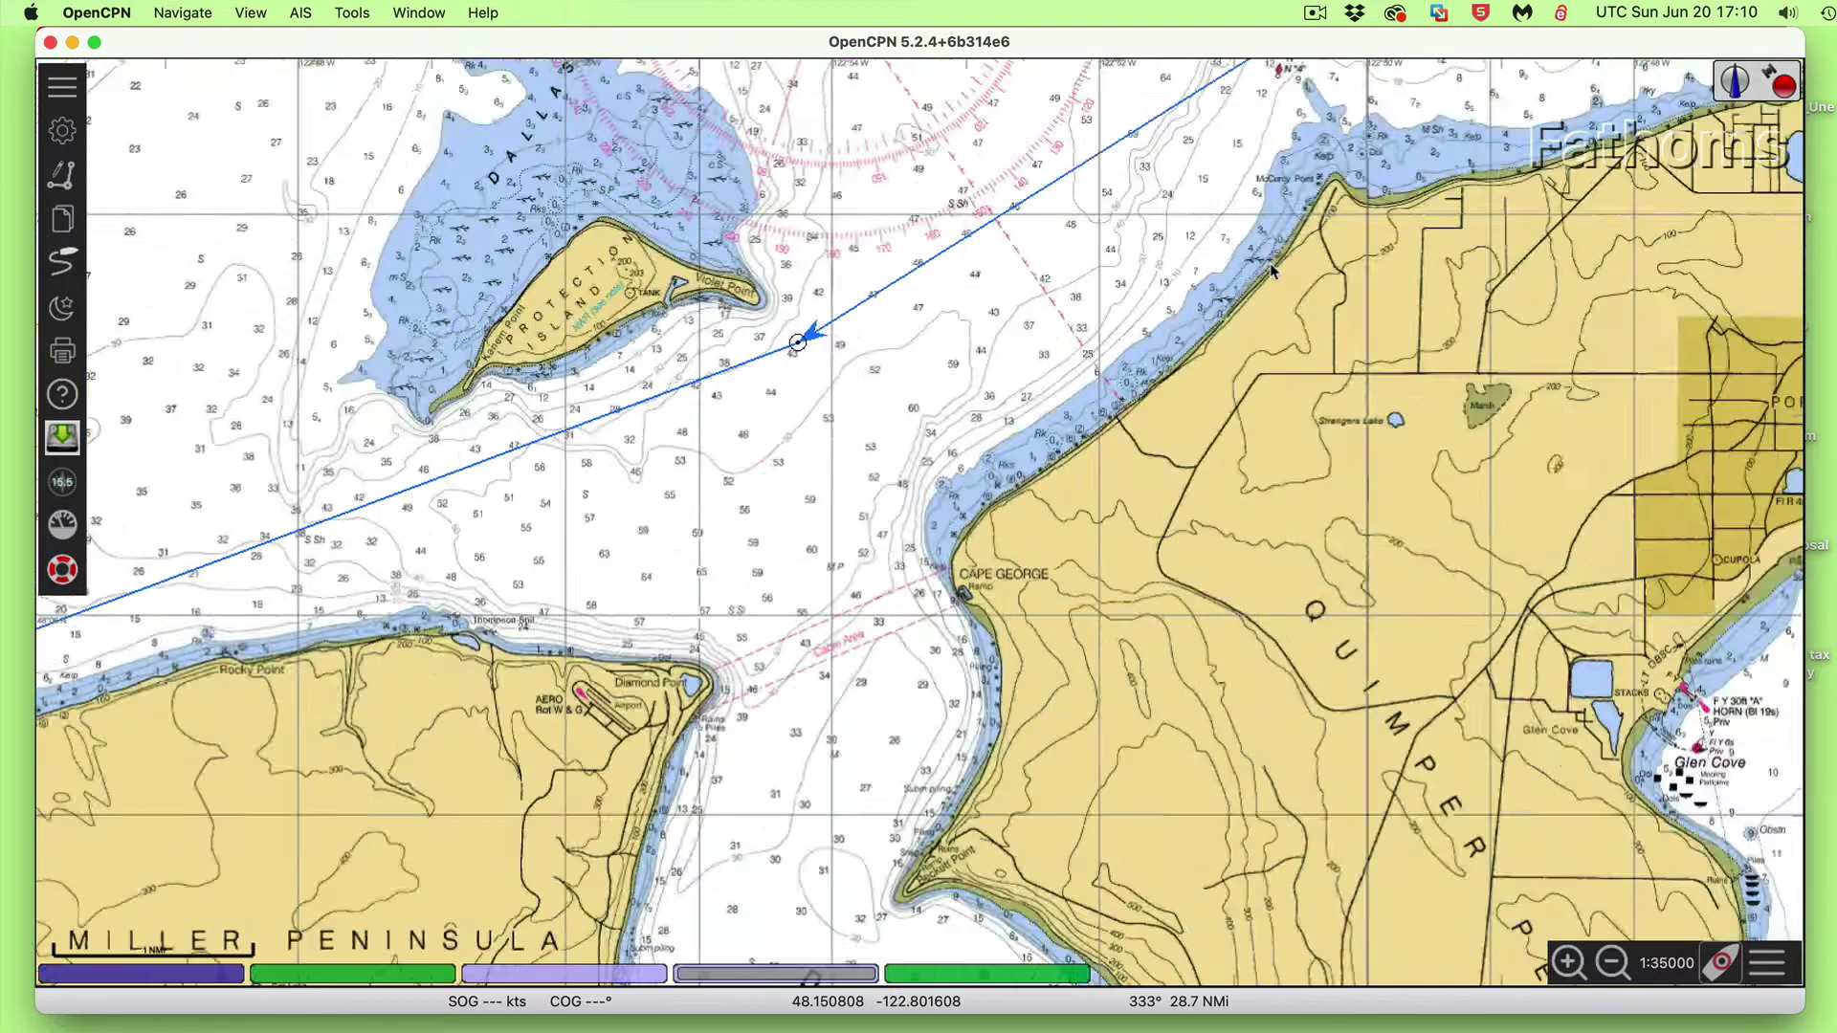
{"action": "scroll", "coordinate": [1272, 273], "scroll_direction": "down", "scroll_amount": 2}
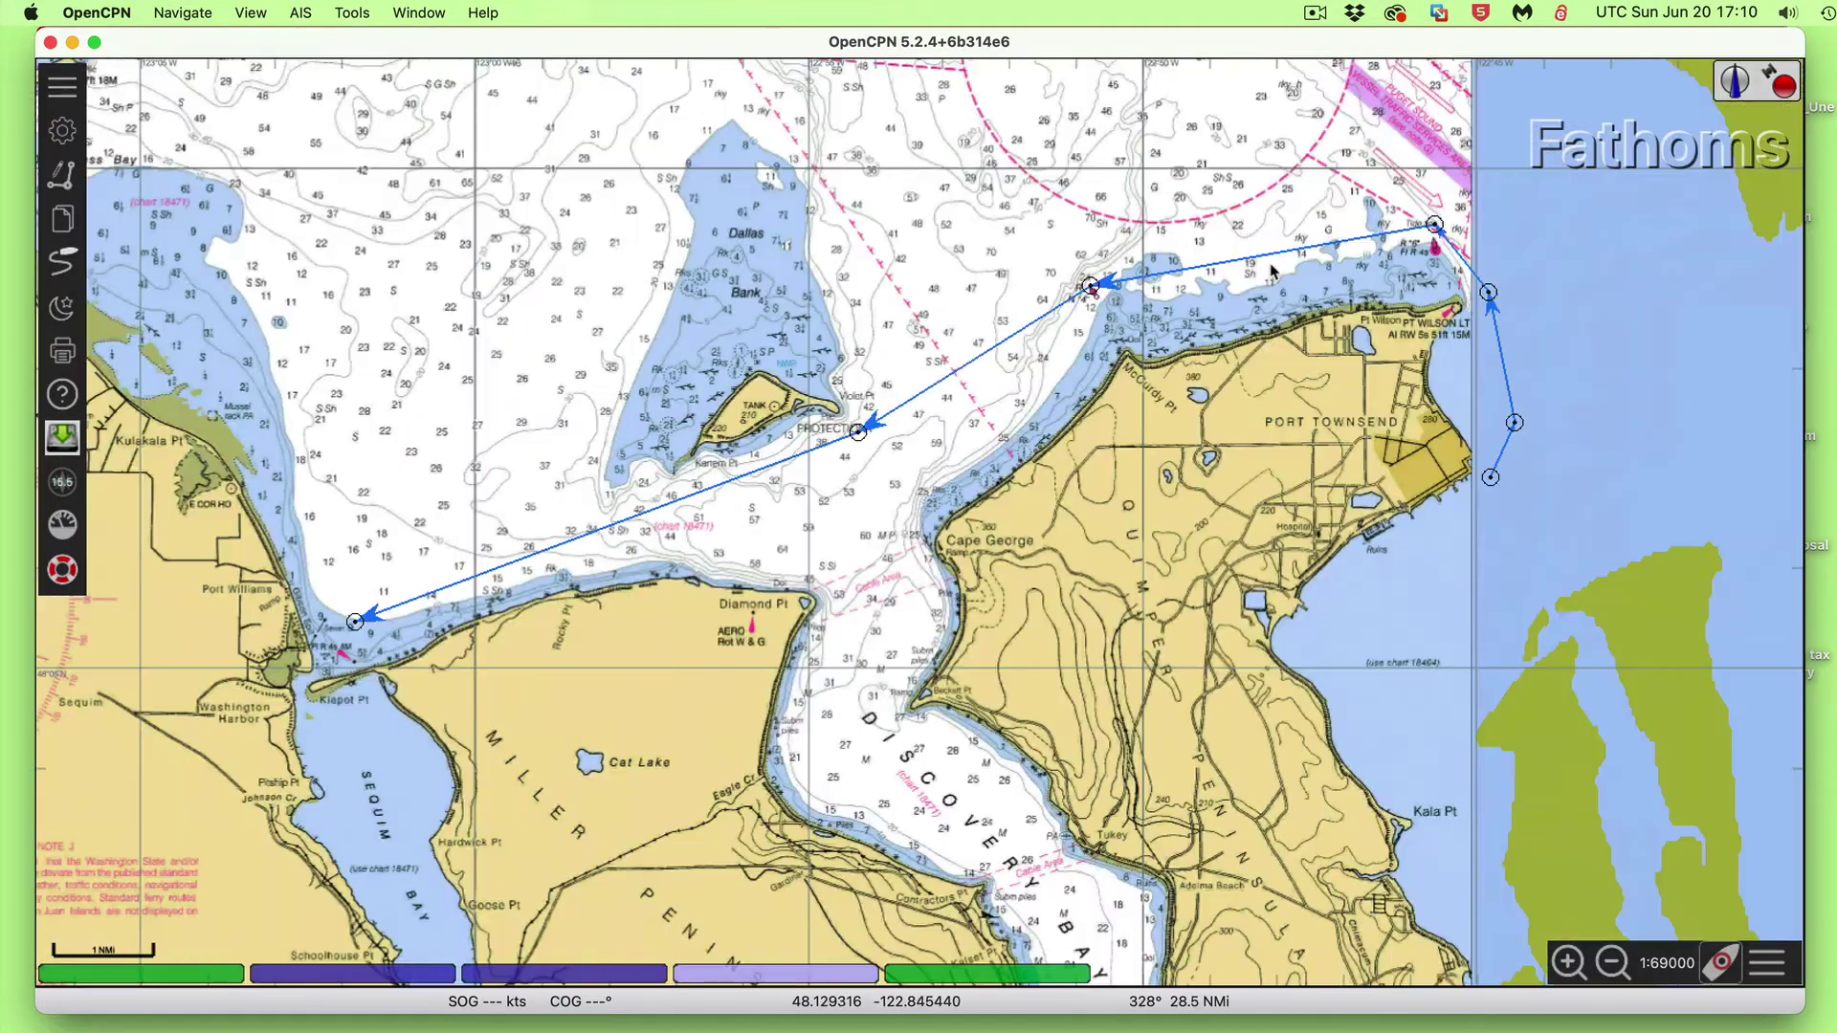
{"action": "right_click", "coordinate": [858, 431]}
{"action": "left_click", "coordinate": [925, 484]}
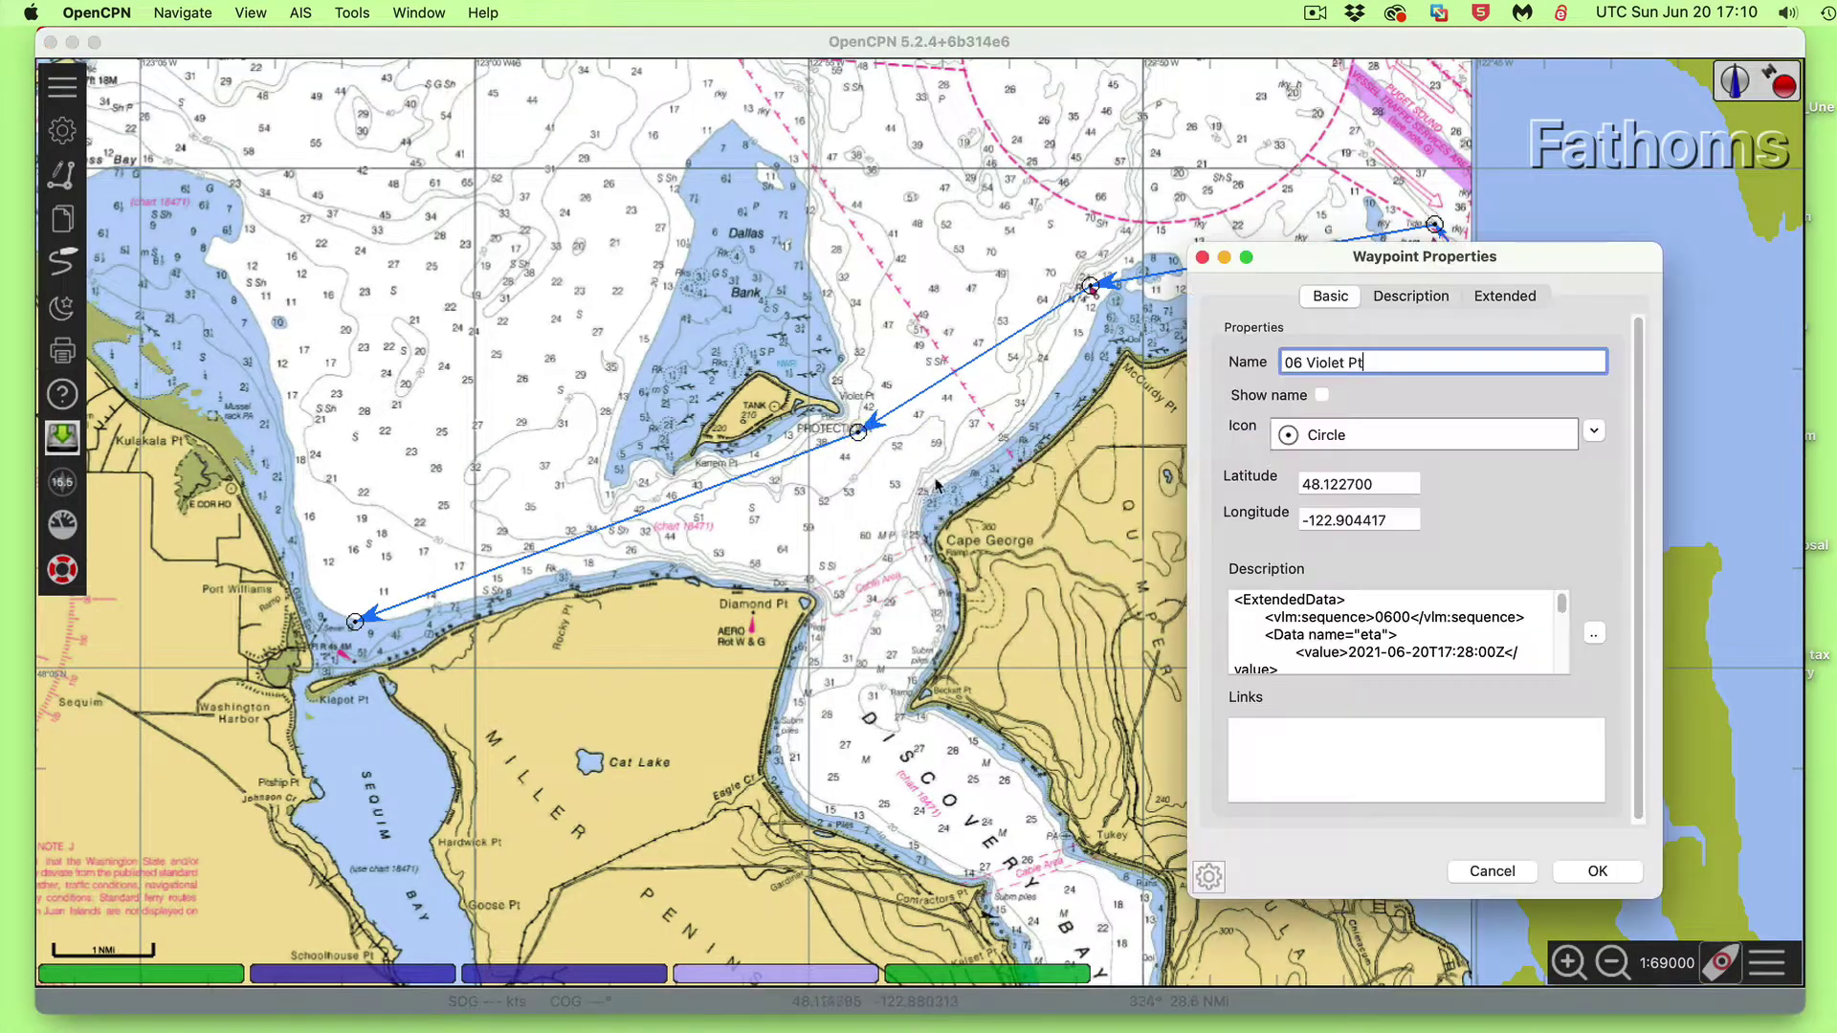
{"action": "left_click", "coordinate": [1321, 395]}
{"action": "left_click", "coordinate": [1599, 881]}
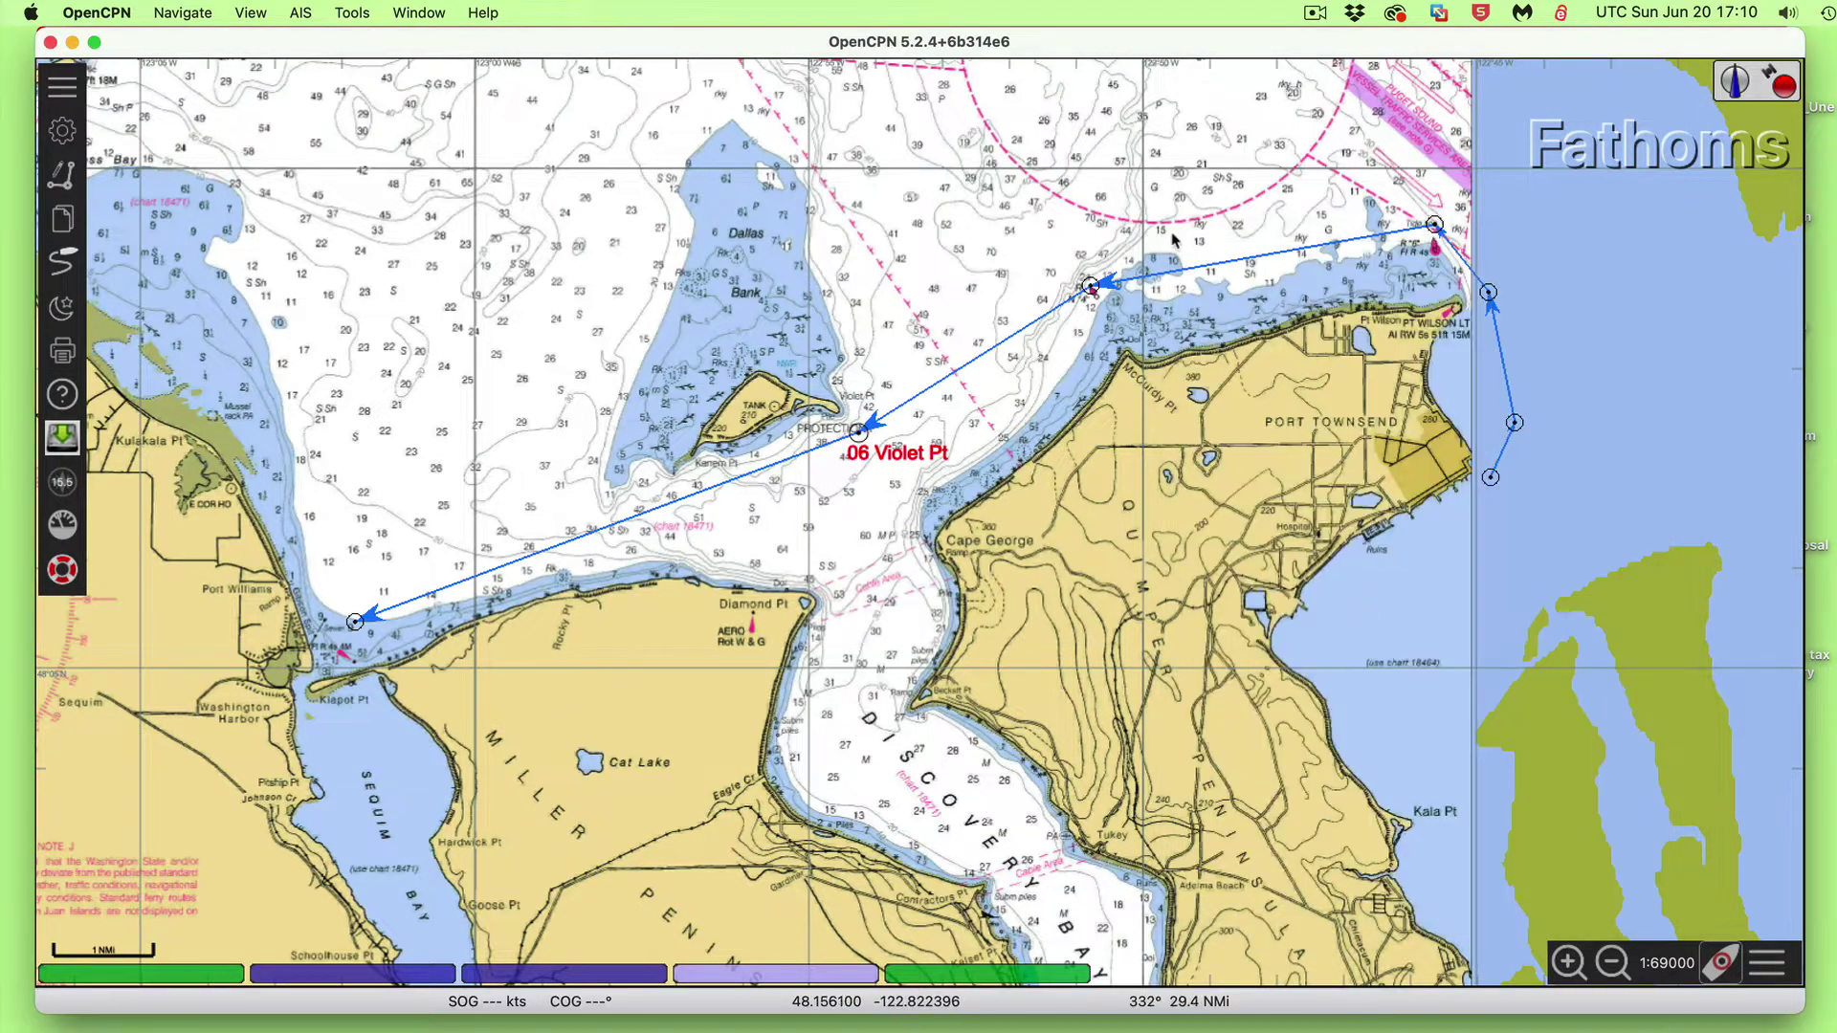
Display the name of waypoint 05 Red #4 on the chart
{"action": "right_click", "coordinate": [1088, 285]}
{"action": "left_click", "coordinate": [1141, 330]}
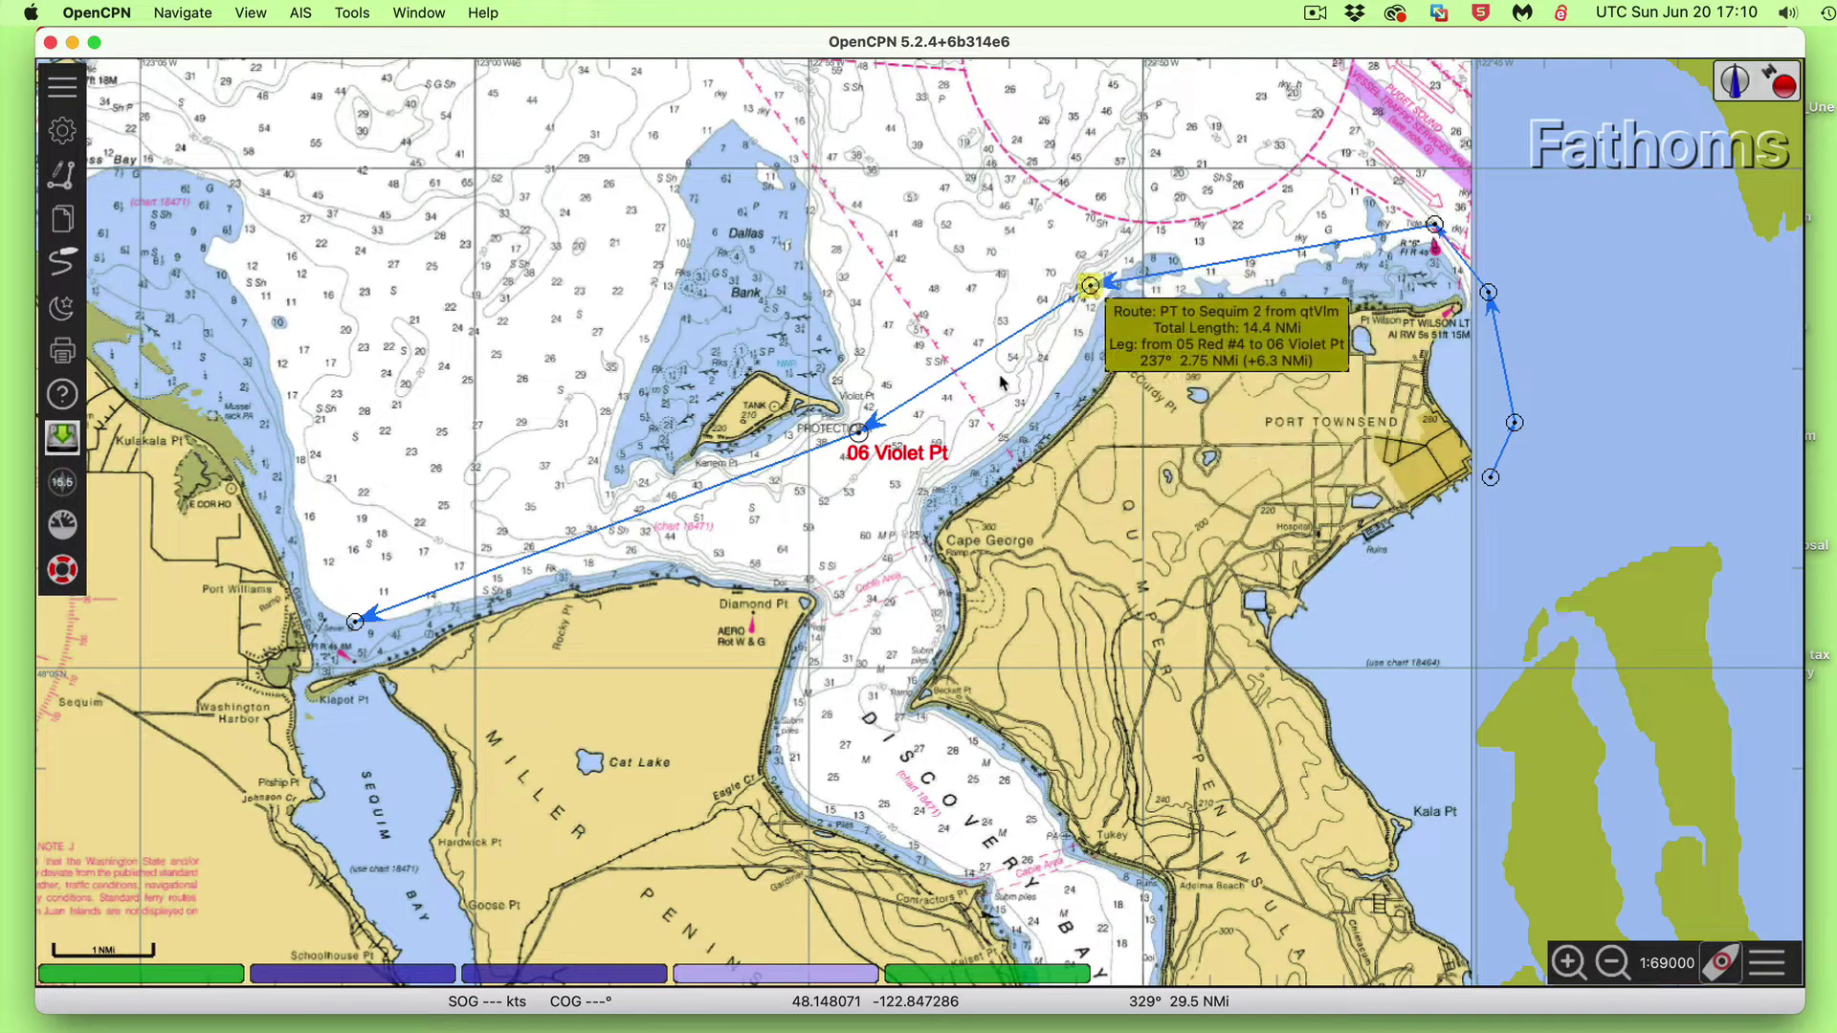
{"action": "left_click", "coordinate": [1323, 395]}
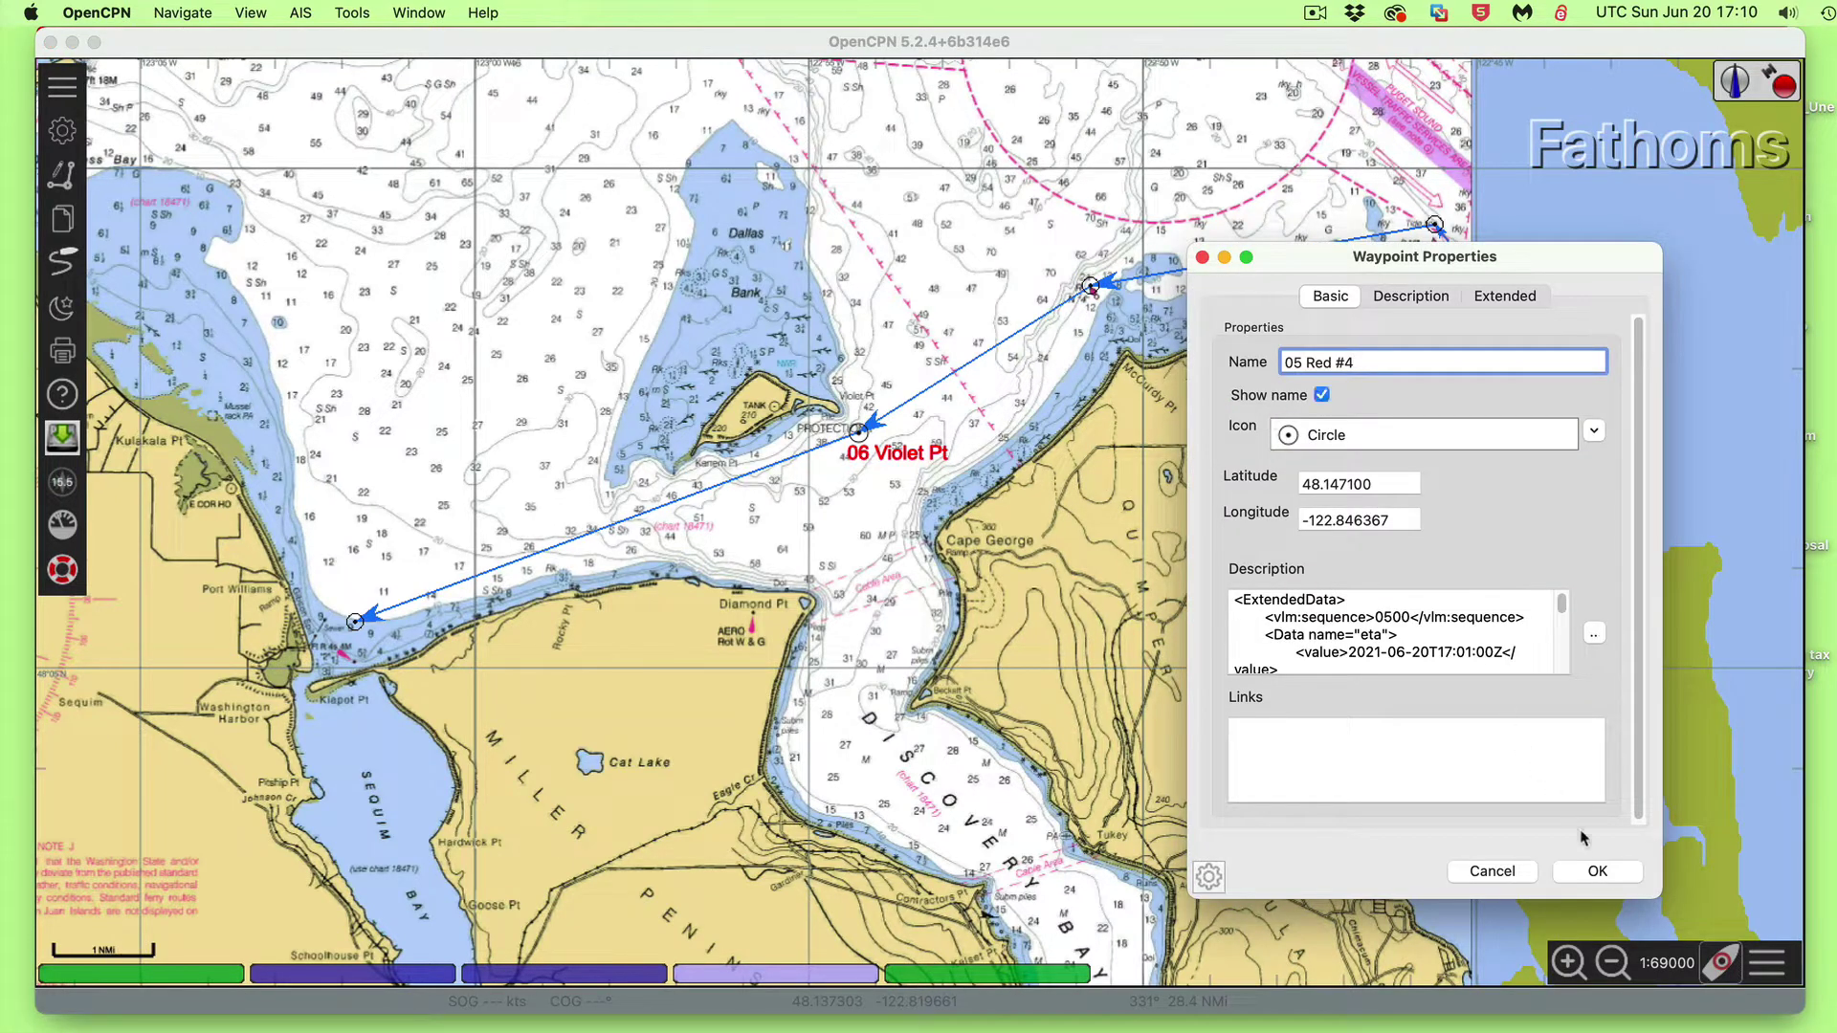
{"action": "left_click", "coordinate": [1597, 870]}
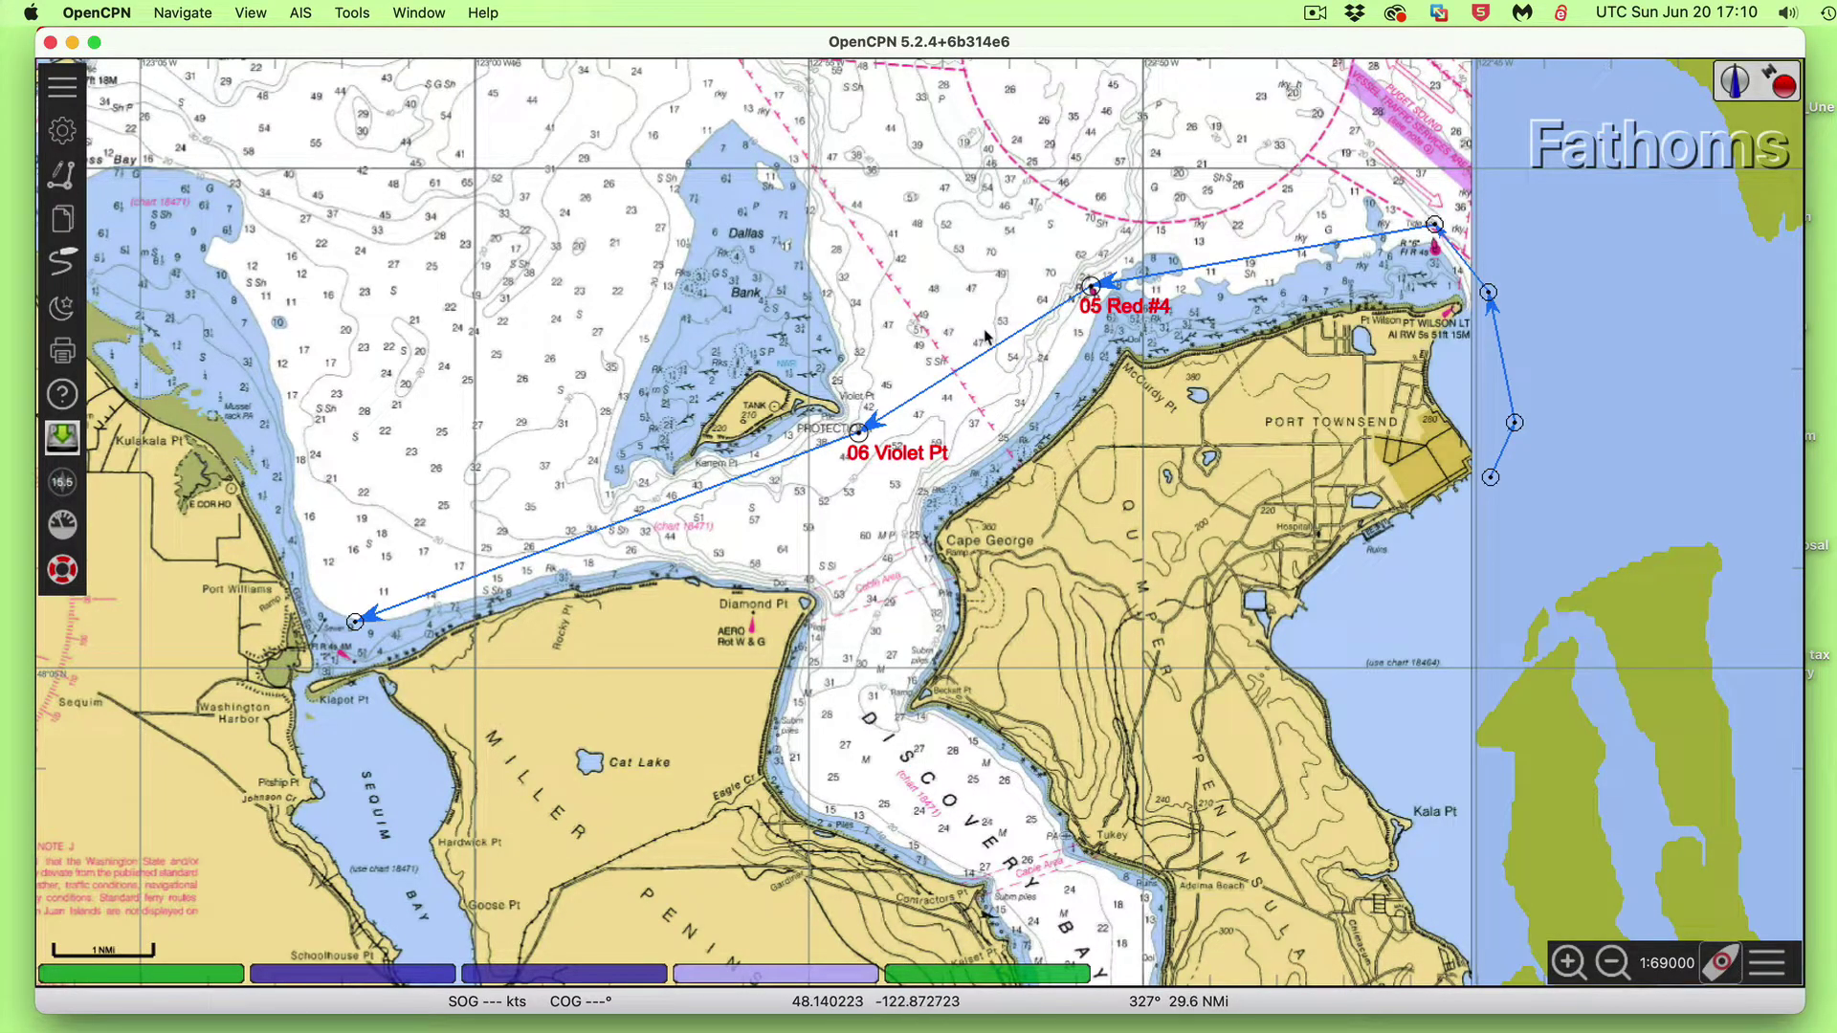
Review the properties of the pasted PT to Sequim 2 route, including its leg distances, bearings and arrival times
{"action": "right_click", "coordinate": [980, 360]}
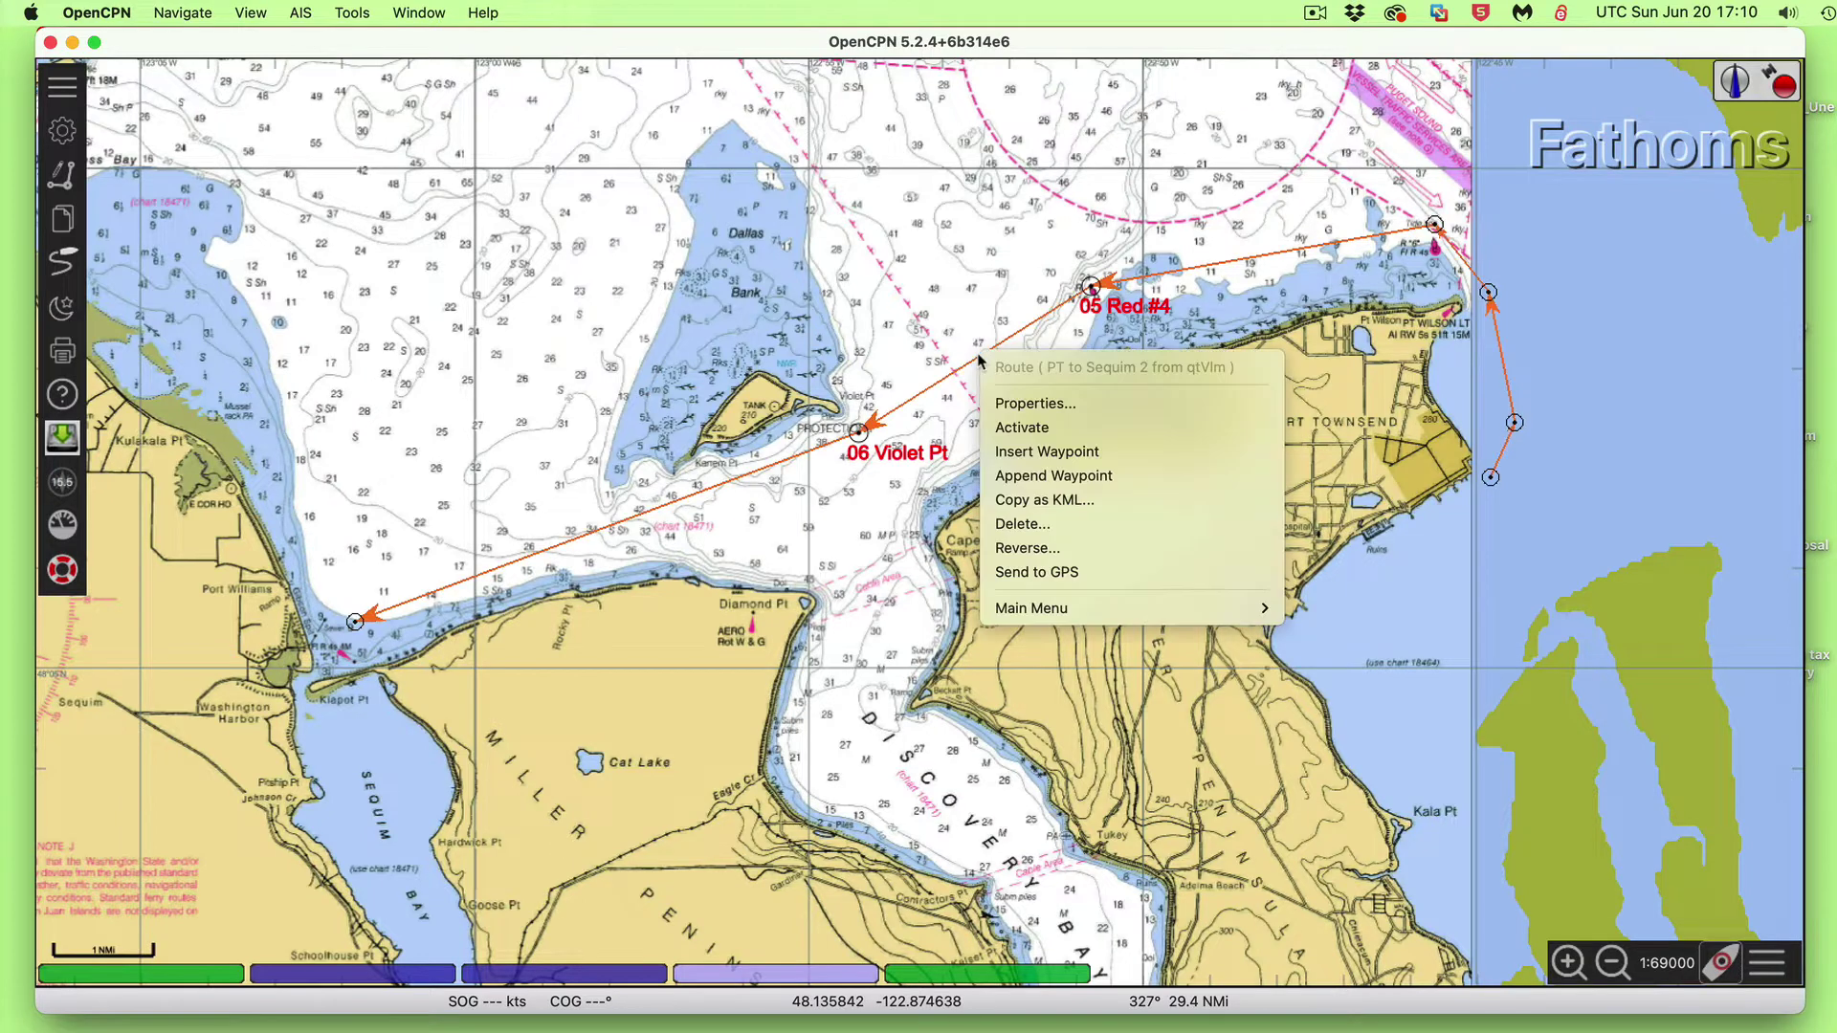
{"action": "left_click", "coordinate": [1030, 402]}
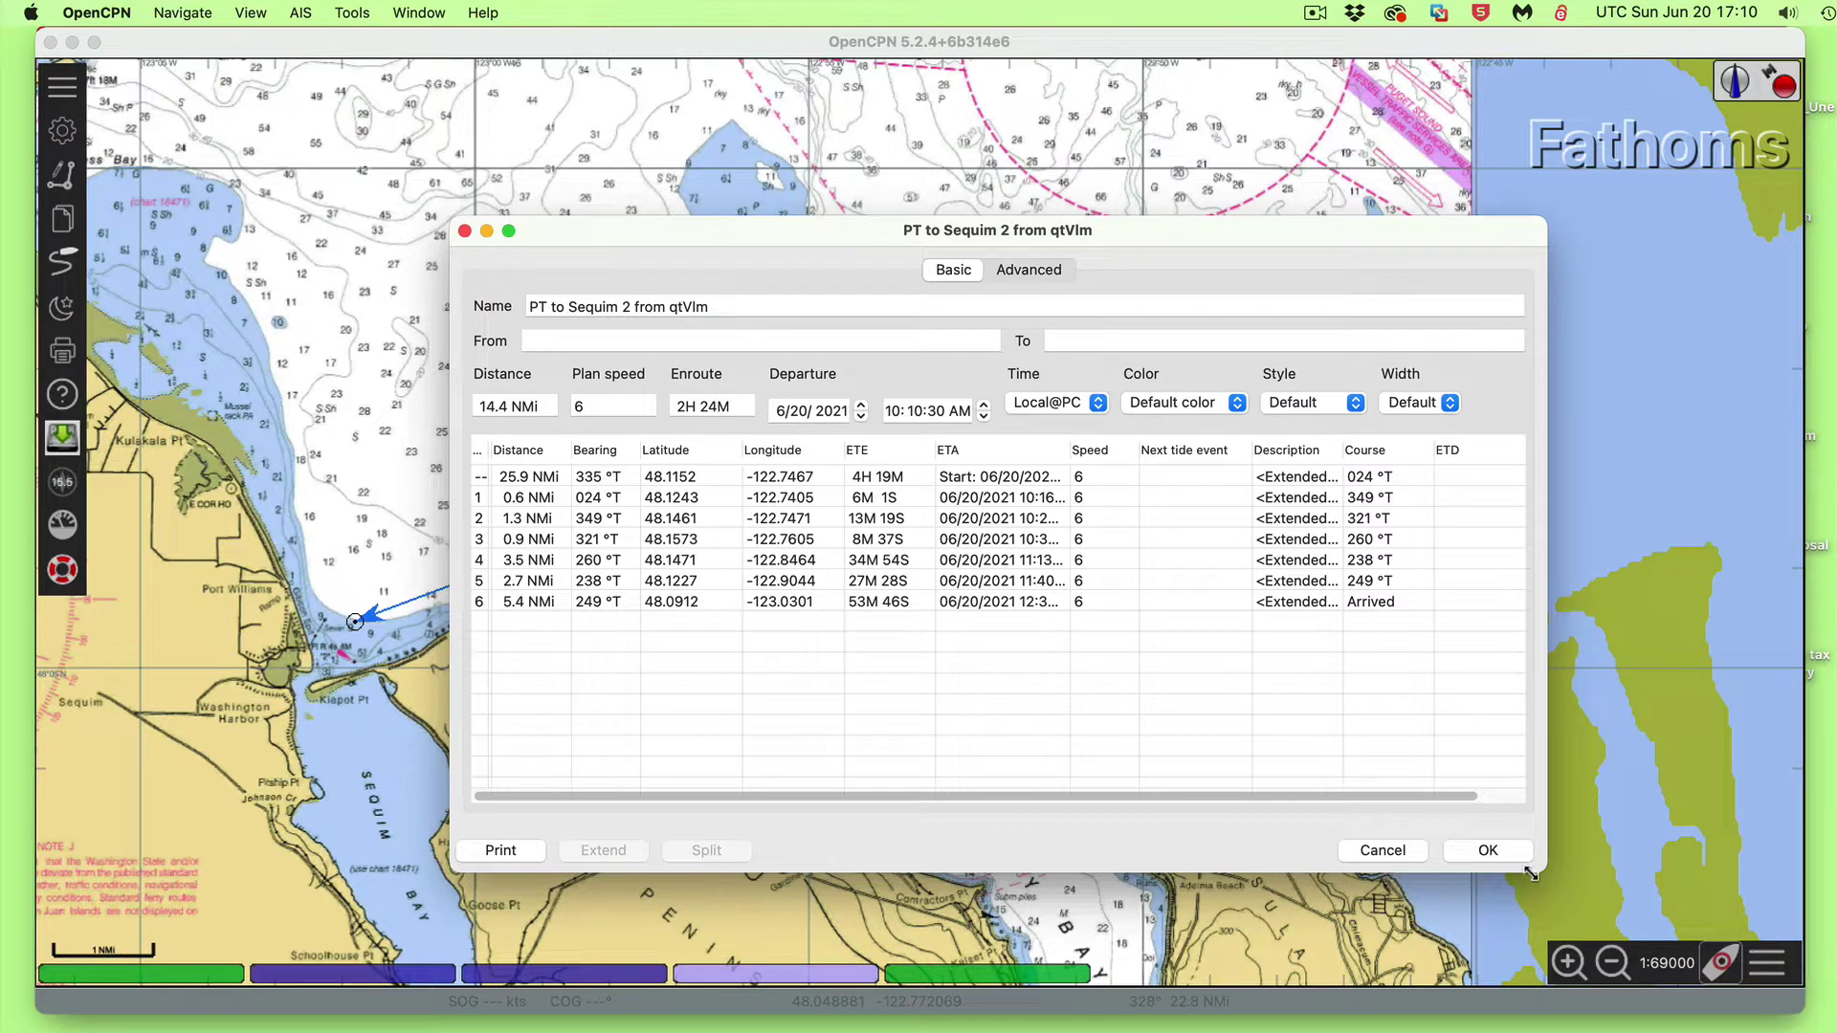
{"action": "left_click", "coordinate": [1487, 851]}
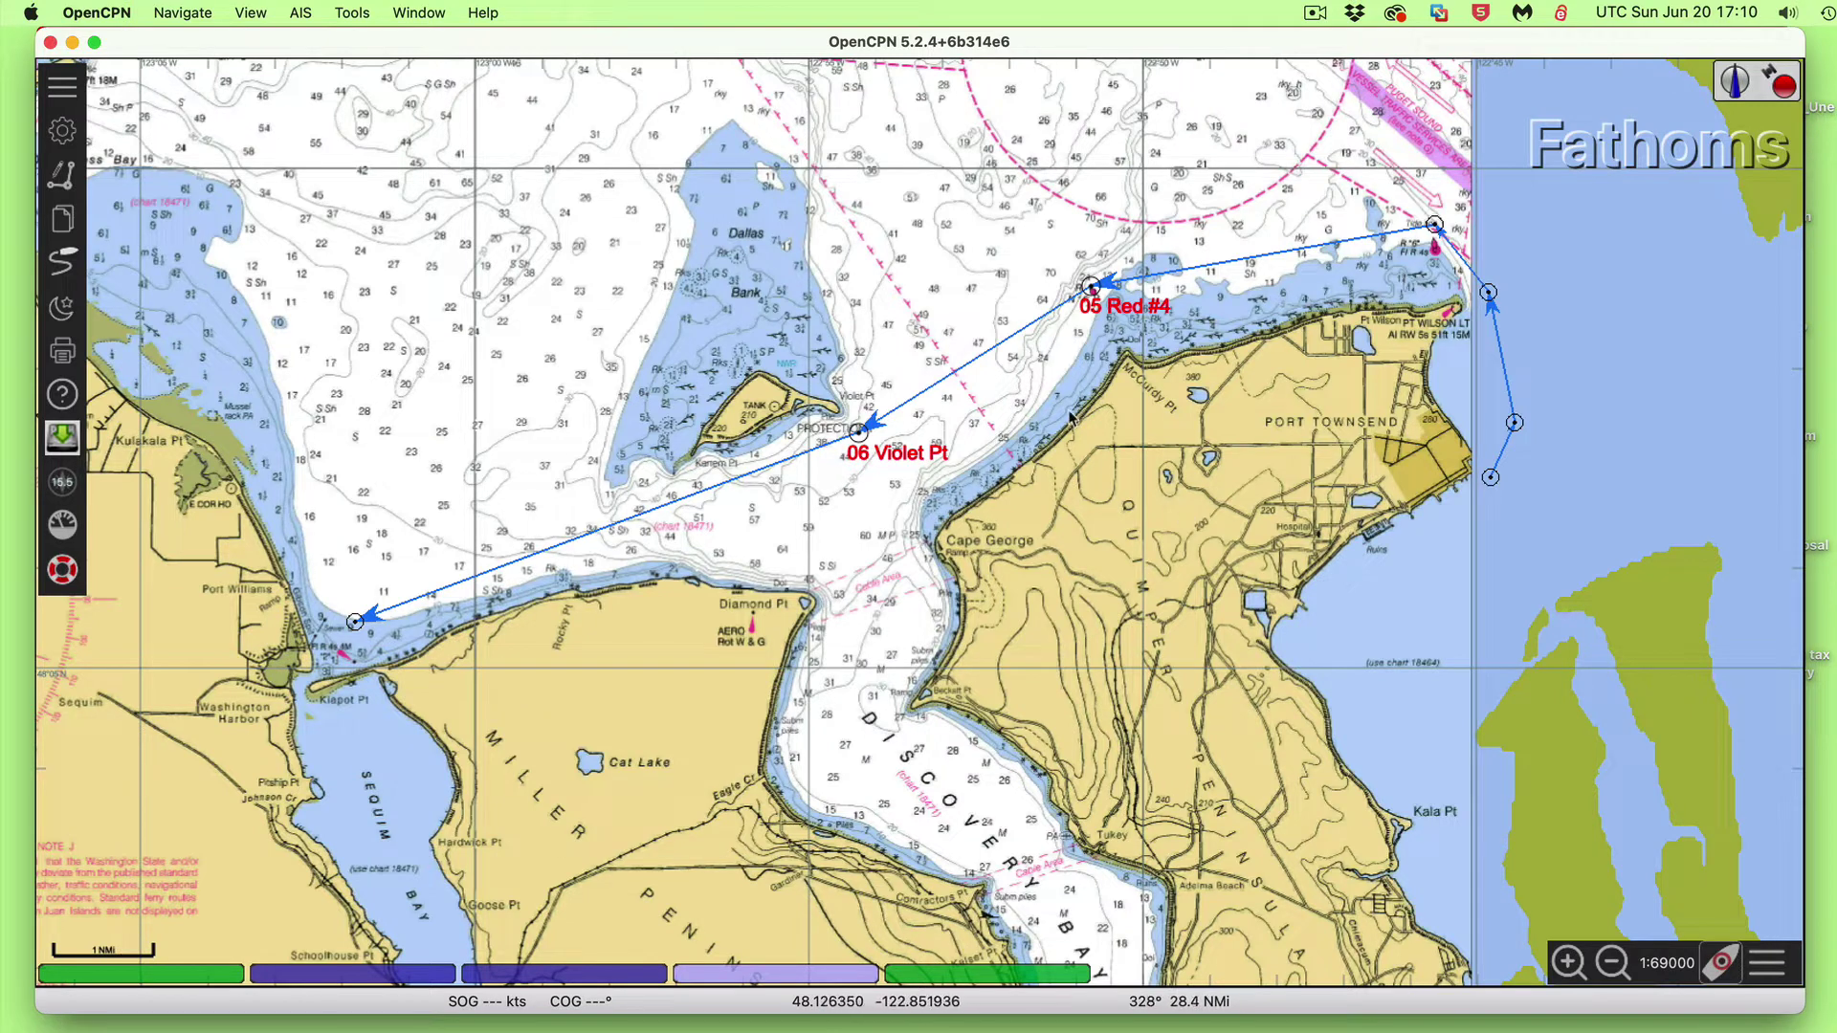
Delete the pasted PT to Sequim 2 route and confirm the deletion
{"action": "right_click", "coordinate": [973, 364]}
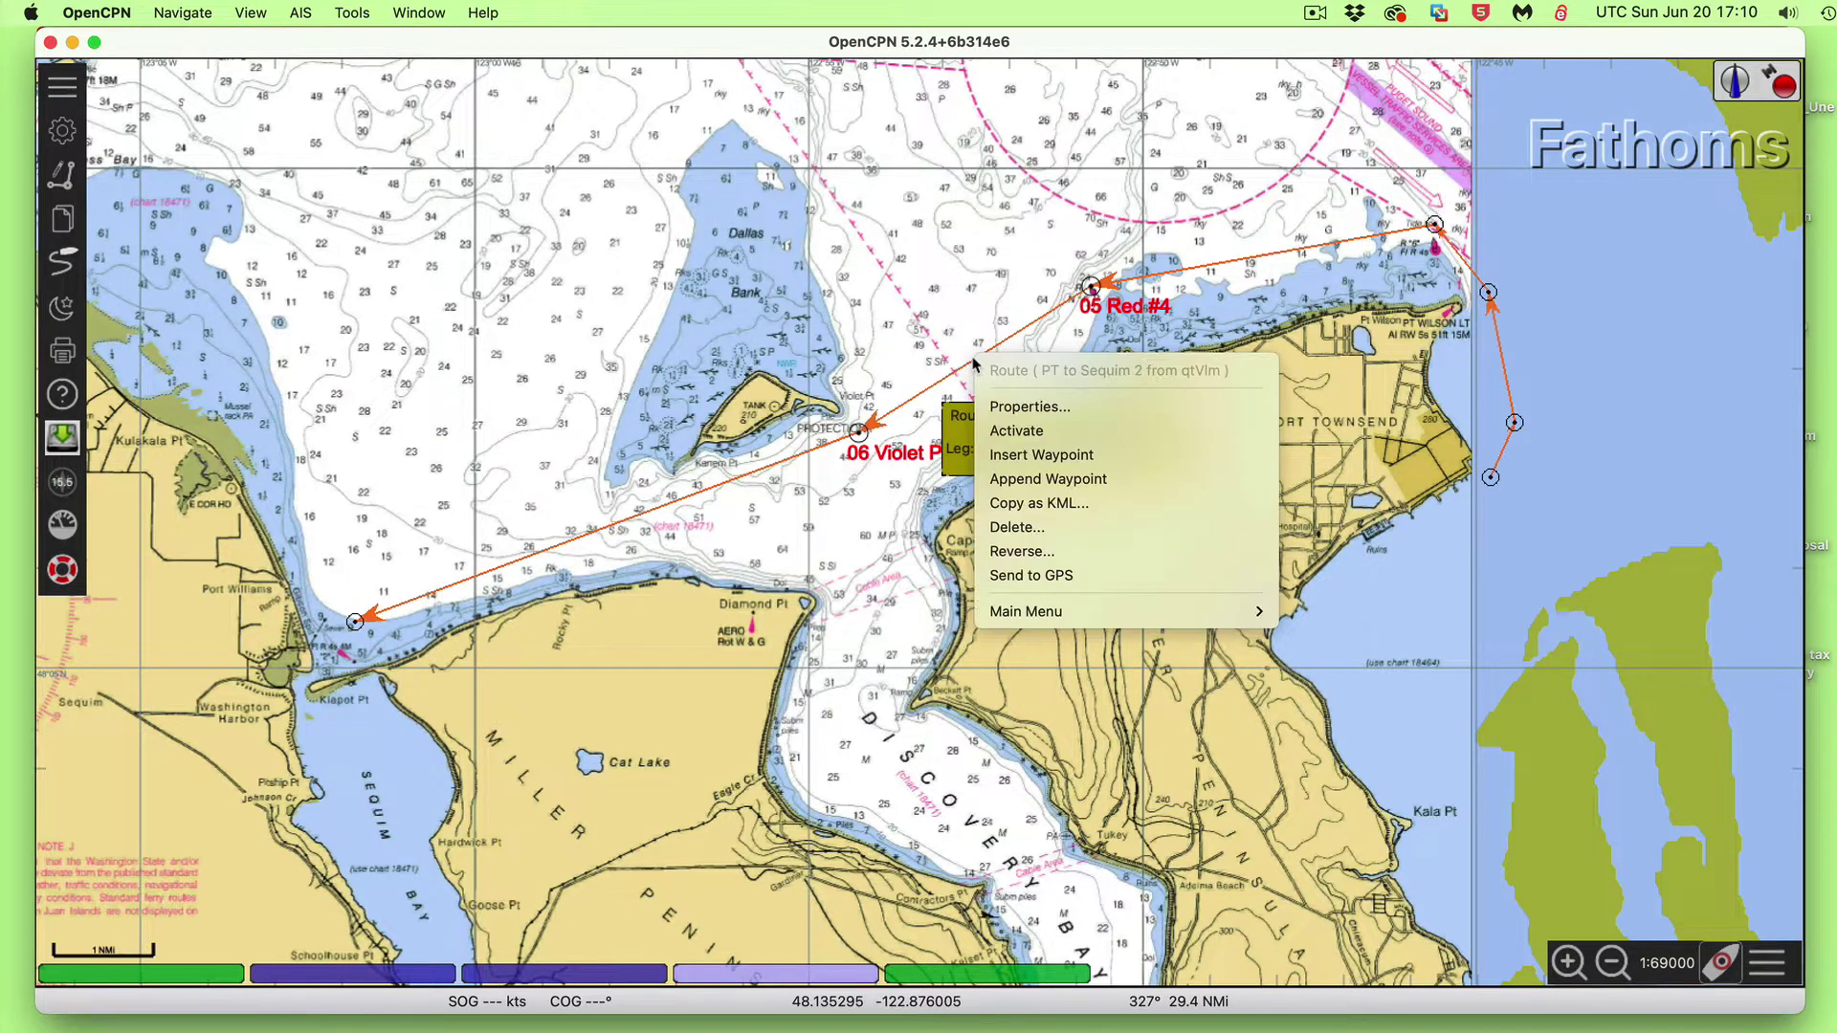
{"action": "left_click", "coordinate": [1020, 527]}
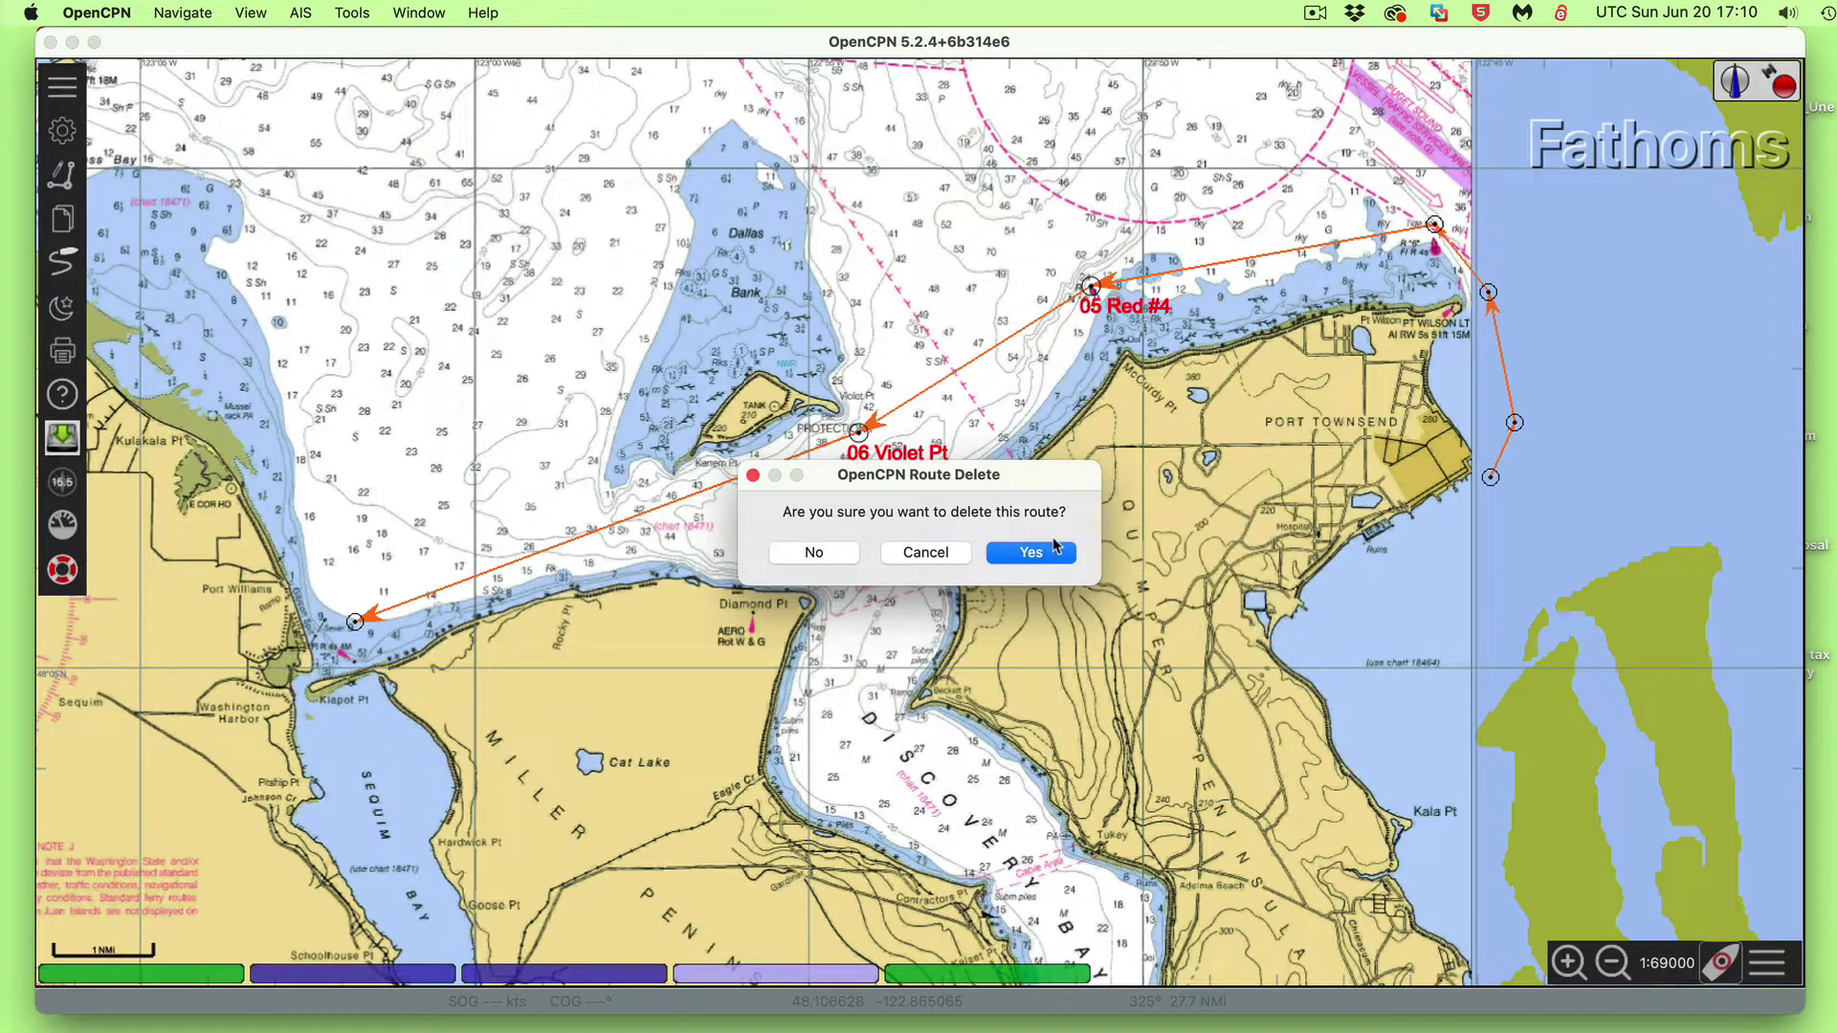
{"action": "left_click", "coordinate": [1029, 554]}
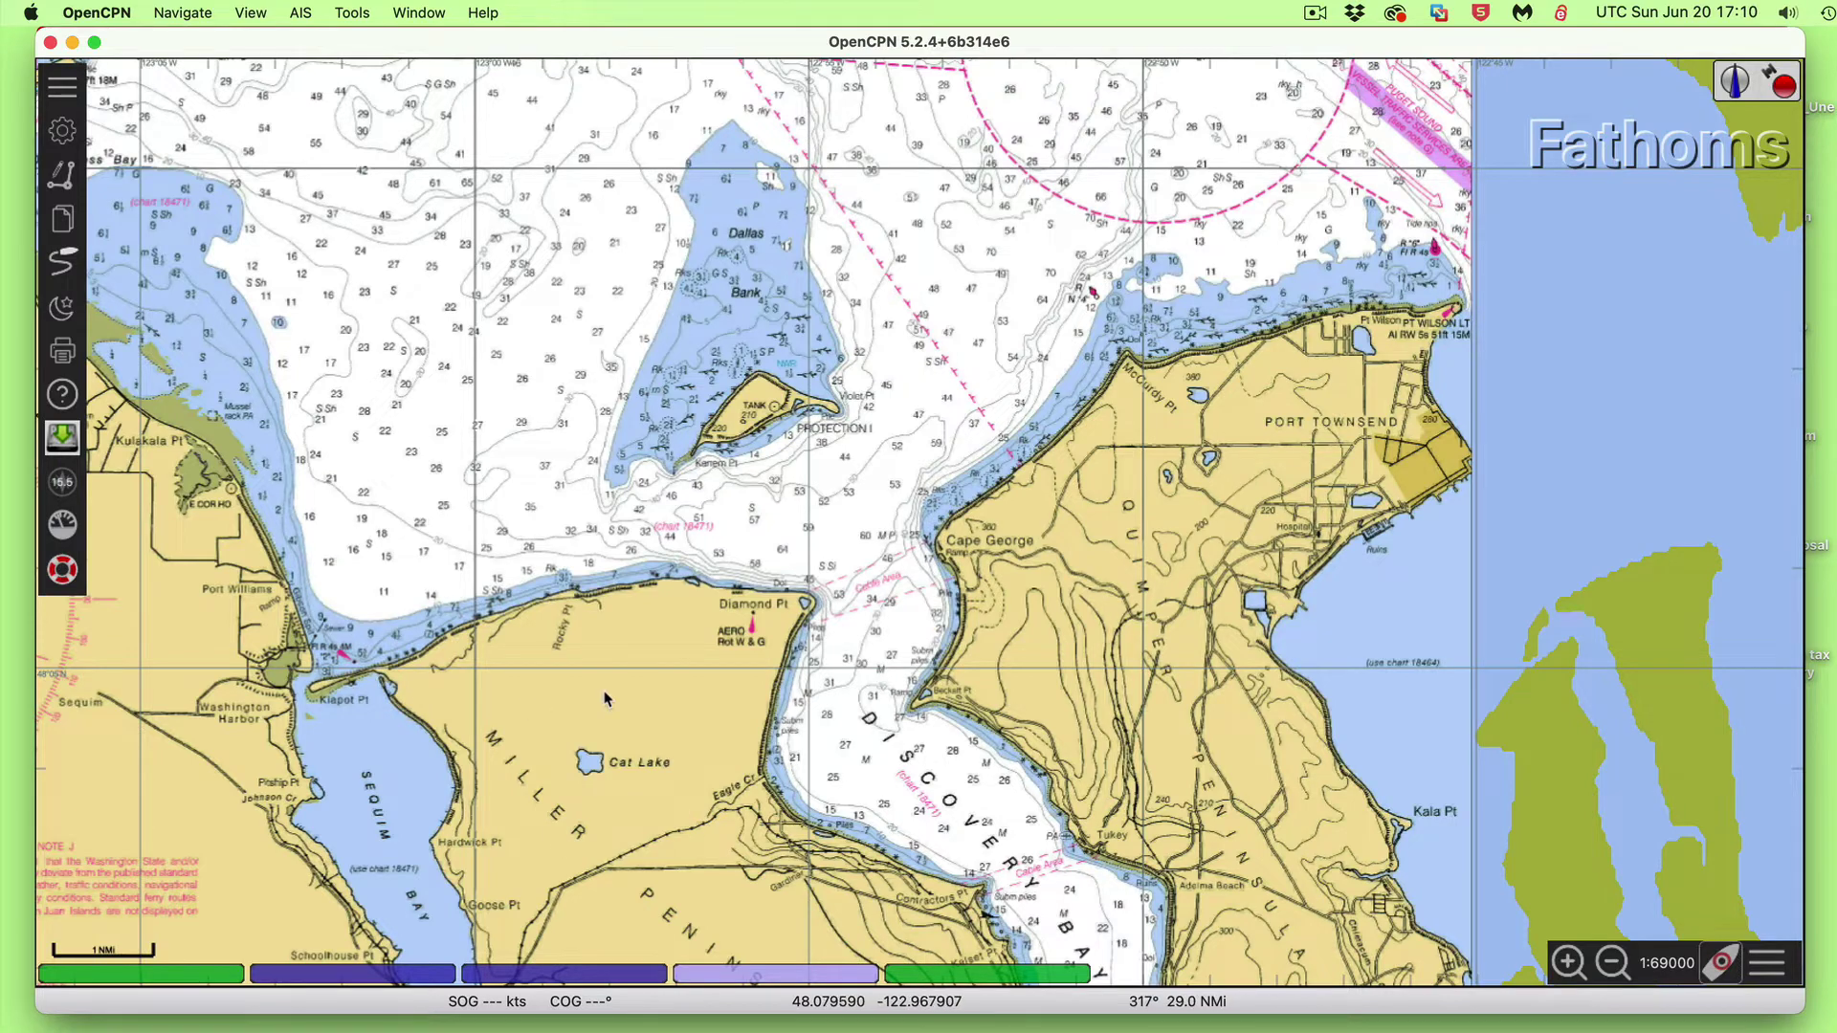
Bring Sequim Bay into view and make the stored Sequim to PT route visible on the chart
{"action": "left_click_drag", "start_coordinate": [605, 700], "coordinate": [917, 429]}
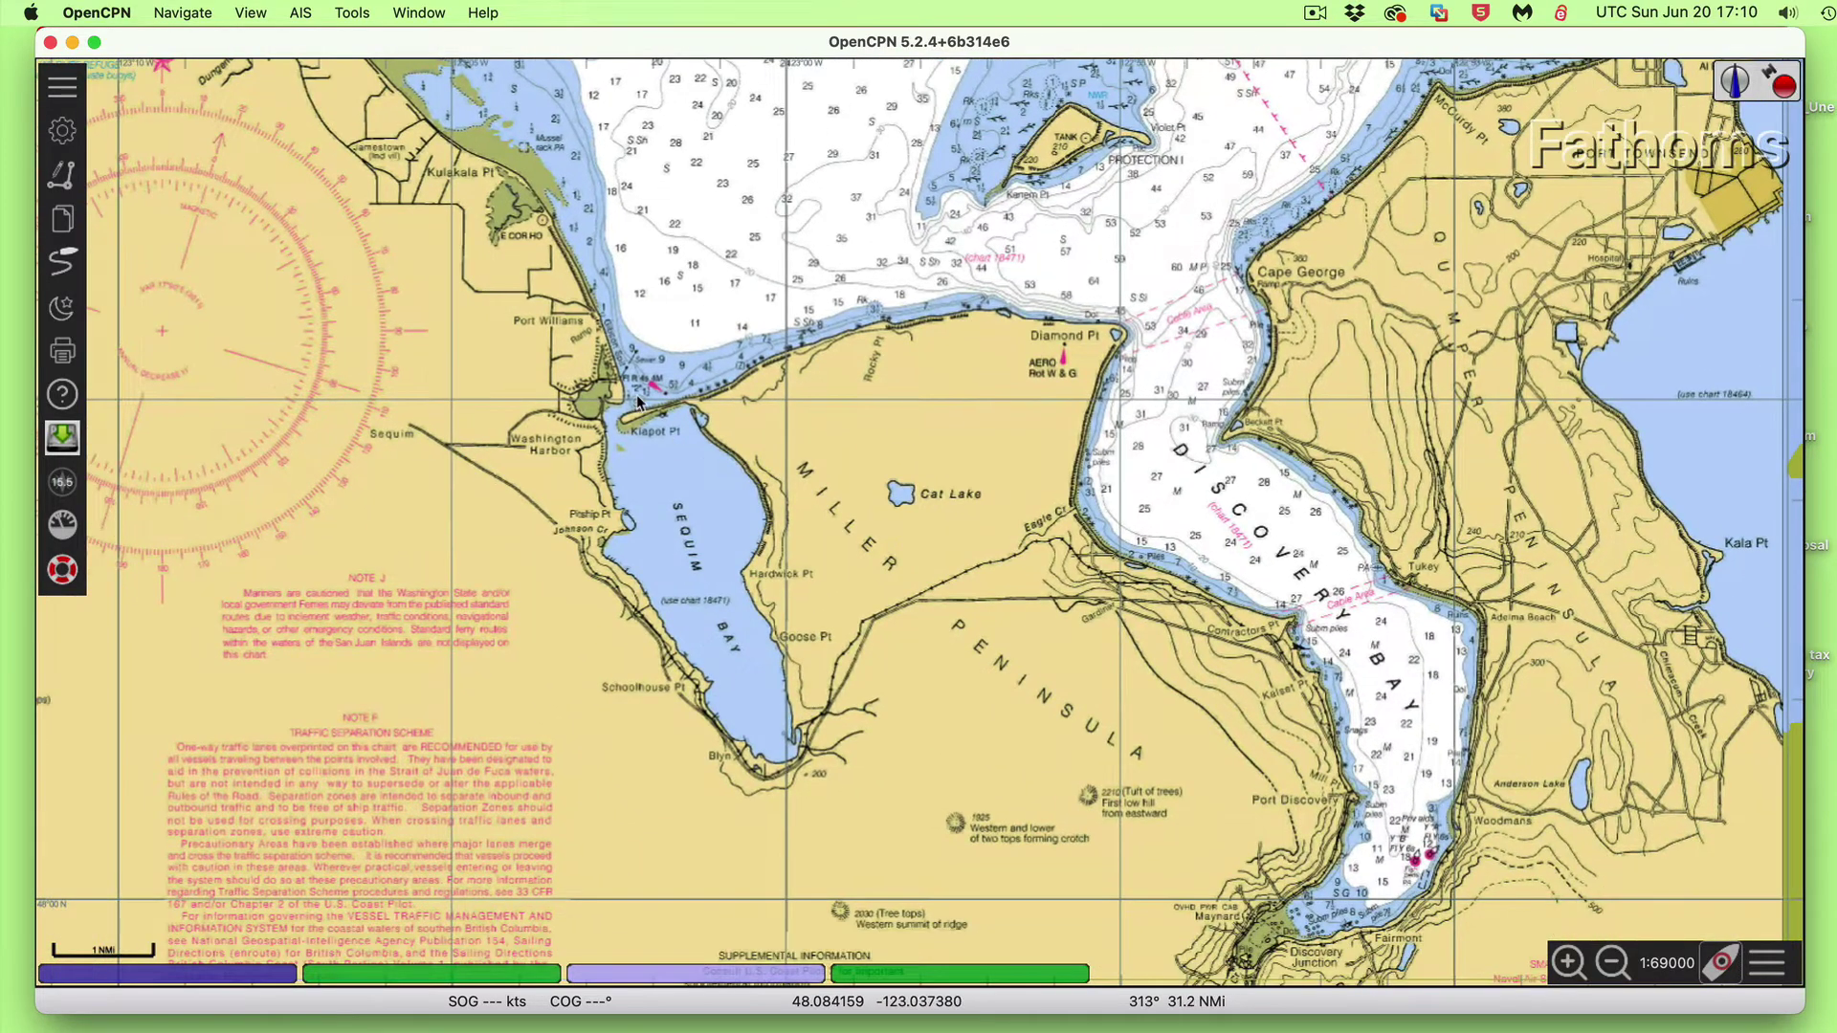
{"action": "left_click", "coordinate": [61, 220]}
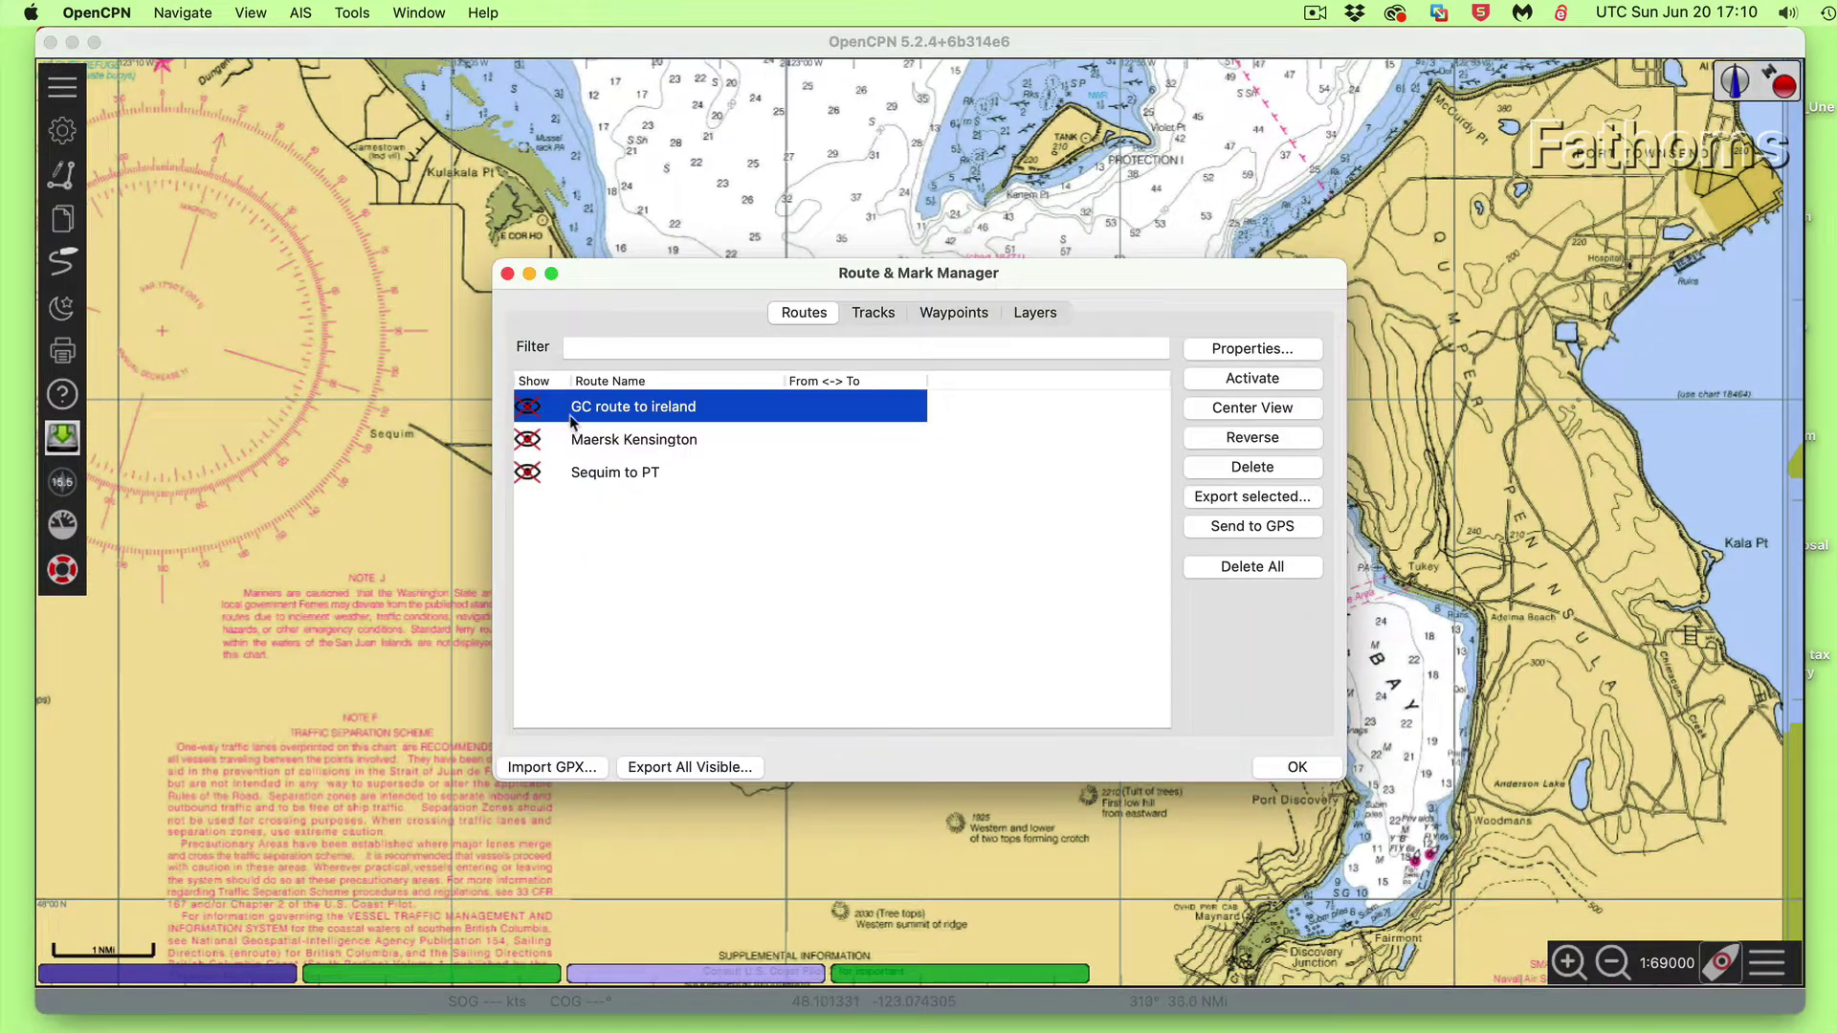
{"action": "left_click", "coordinate": [589, 472]}
{"action": "left_click", "coordinate": [528, 473]}
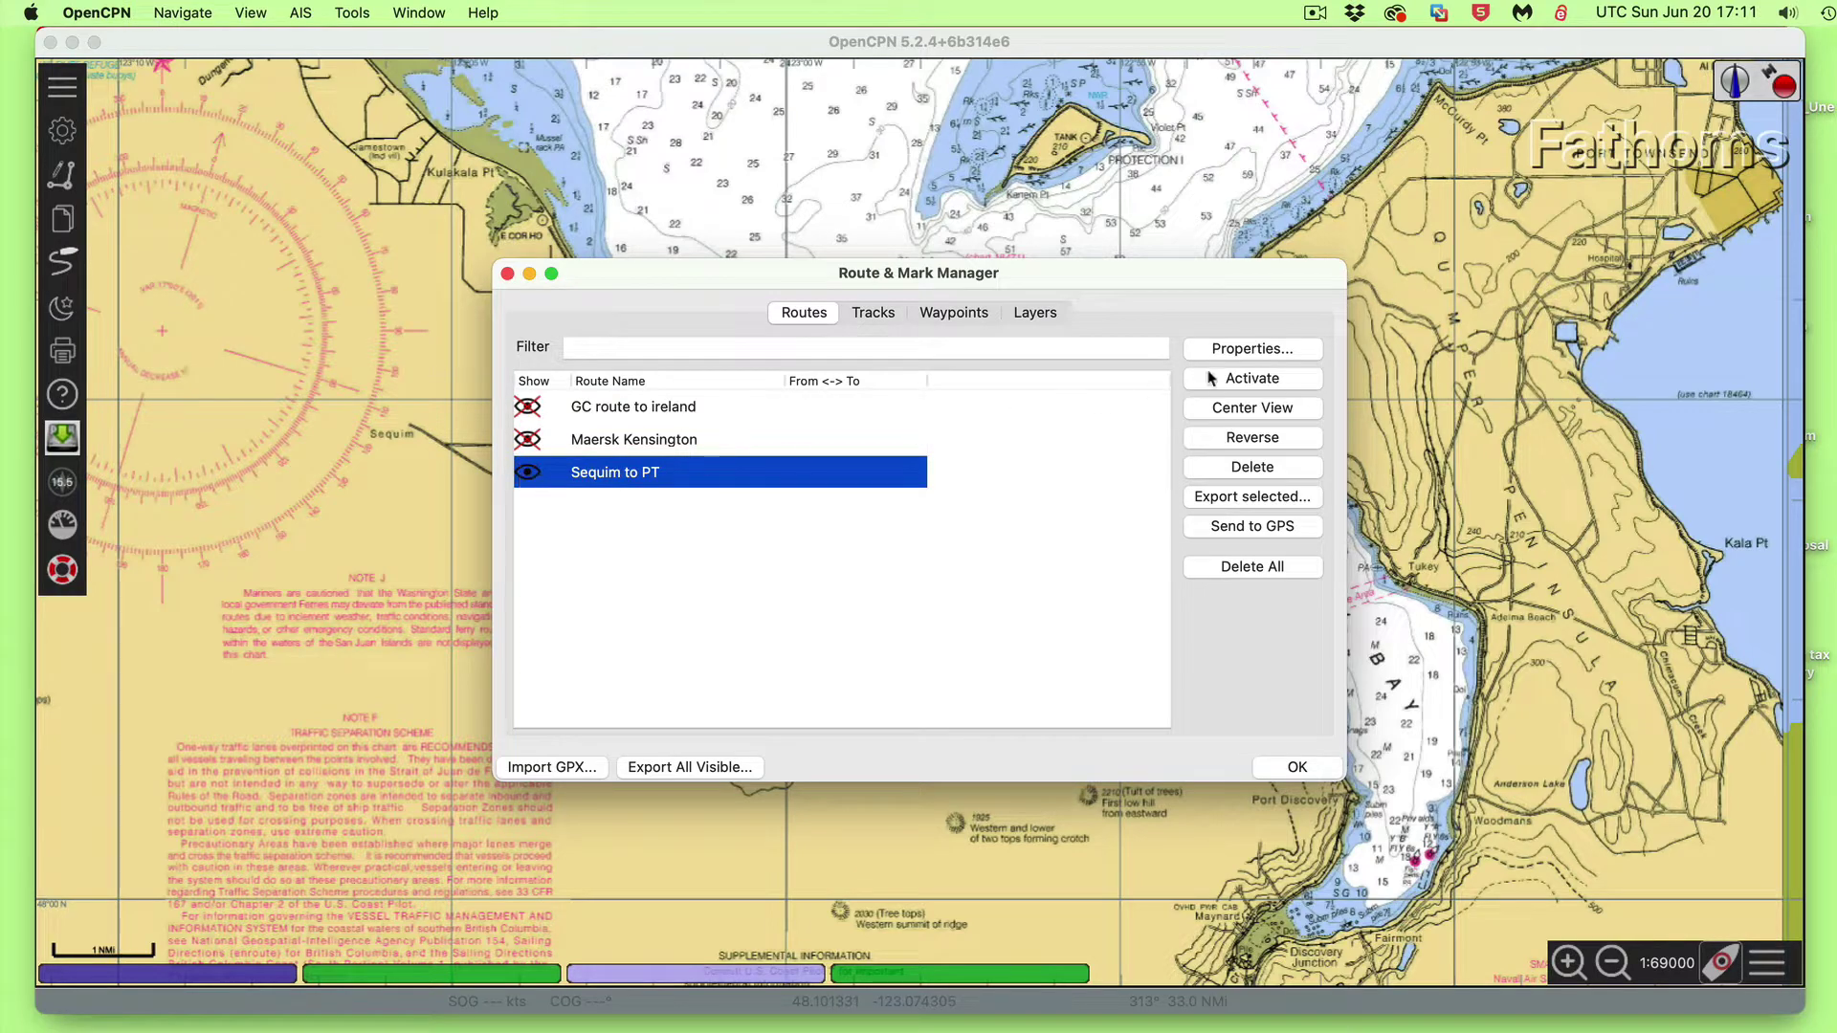
{"action": "left_click", "coordinate": [1298, 767]}
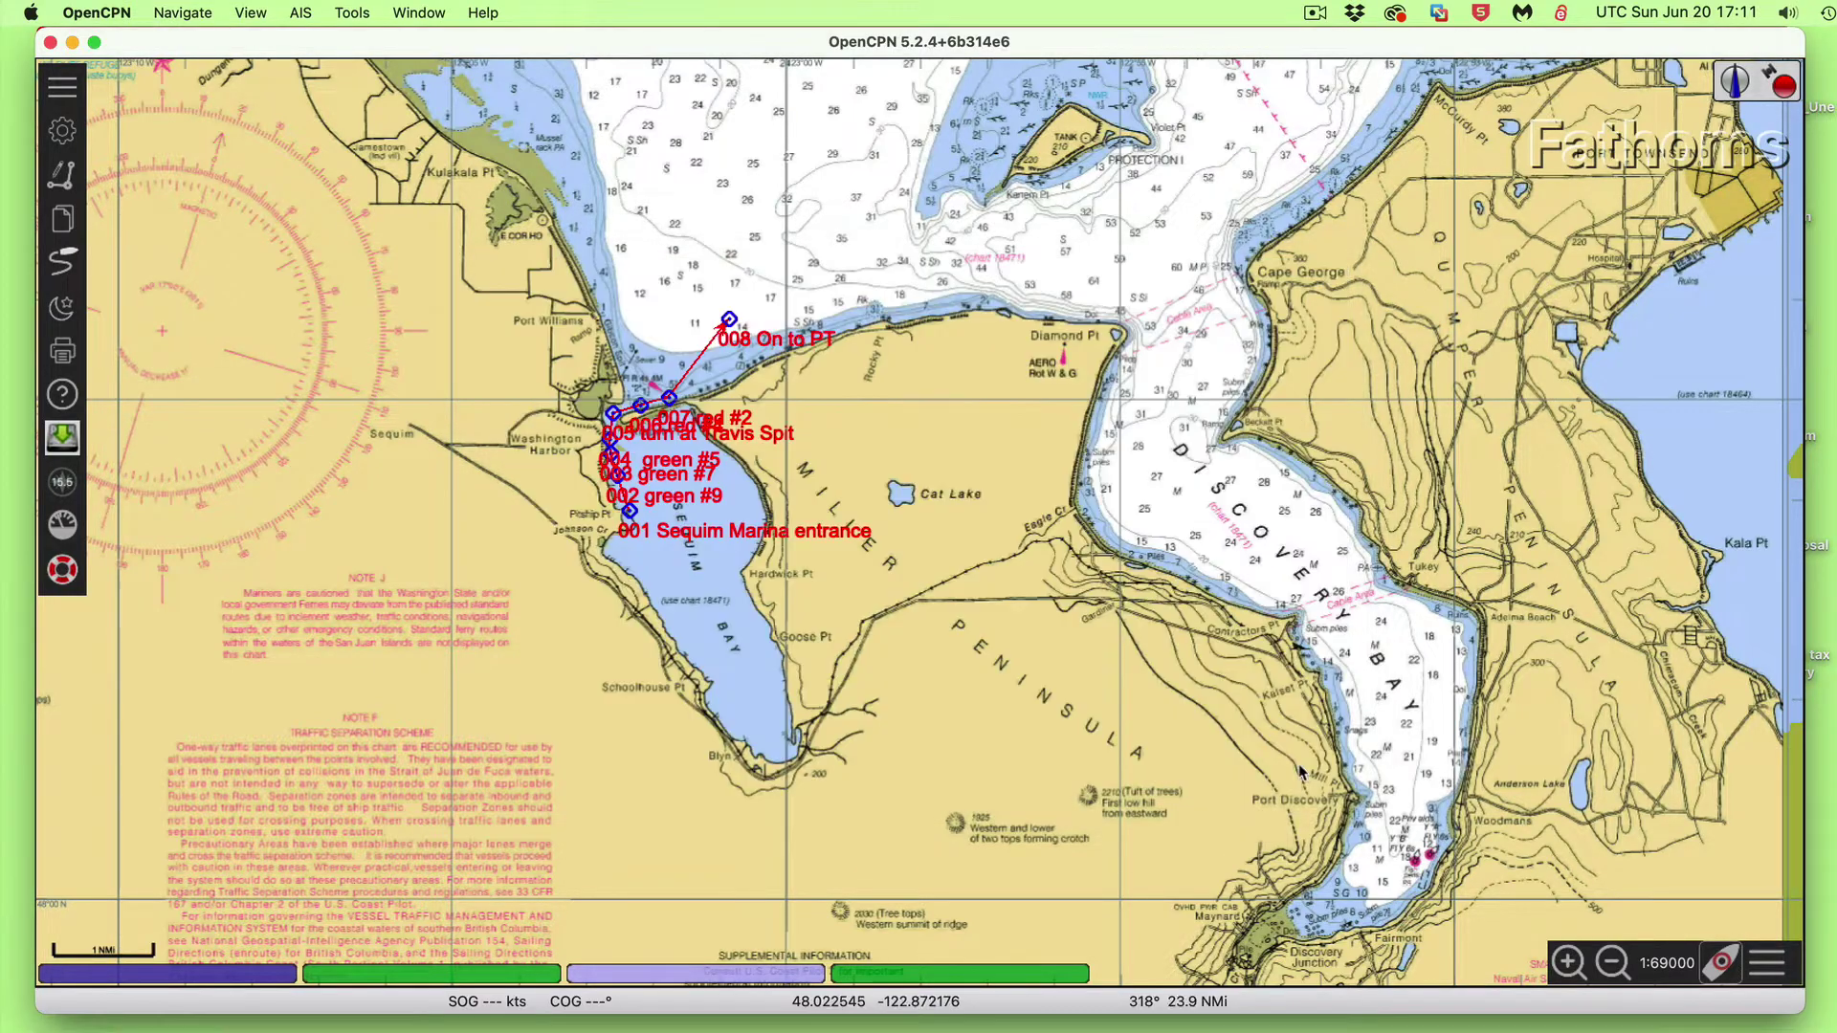
Examine the Sequim to PT route up close where it passes waypoint 002 green #9 in Sequim Bay
{"action": "key", "text": "plus"}
{"action": "key", "text": "plus"}
{"action": "key", "text": "plus"}
{"action": "scroll", "coordinate": [591, 501], "scroll_direction": "down", "scroll_amount": 3}
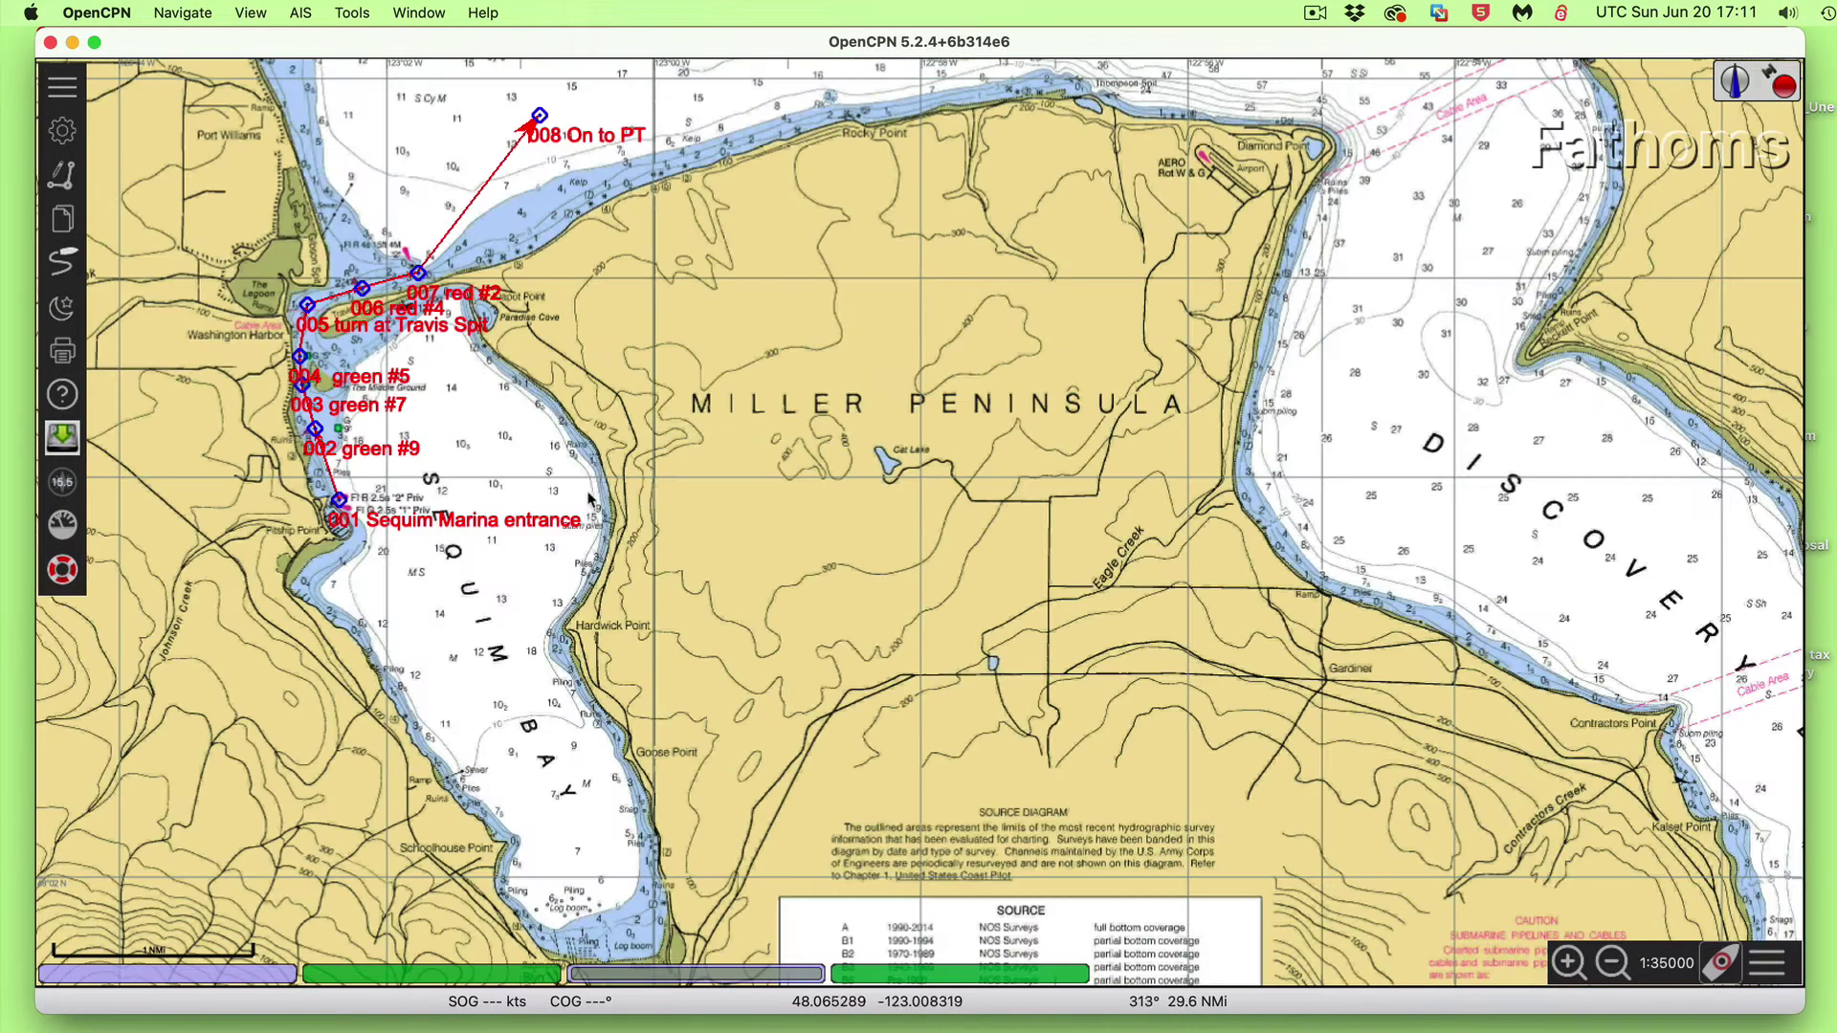
{"action": "scroll", "coordinate": [1052, 469], "scroll_direction": "up", "scroll_amount": 3}
{"action": "scroll", "coordinate": [1050, 471], "scroll_direction": "up", "scroll_amount": 2}
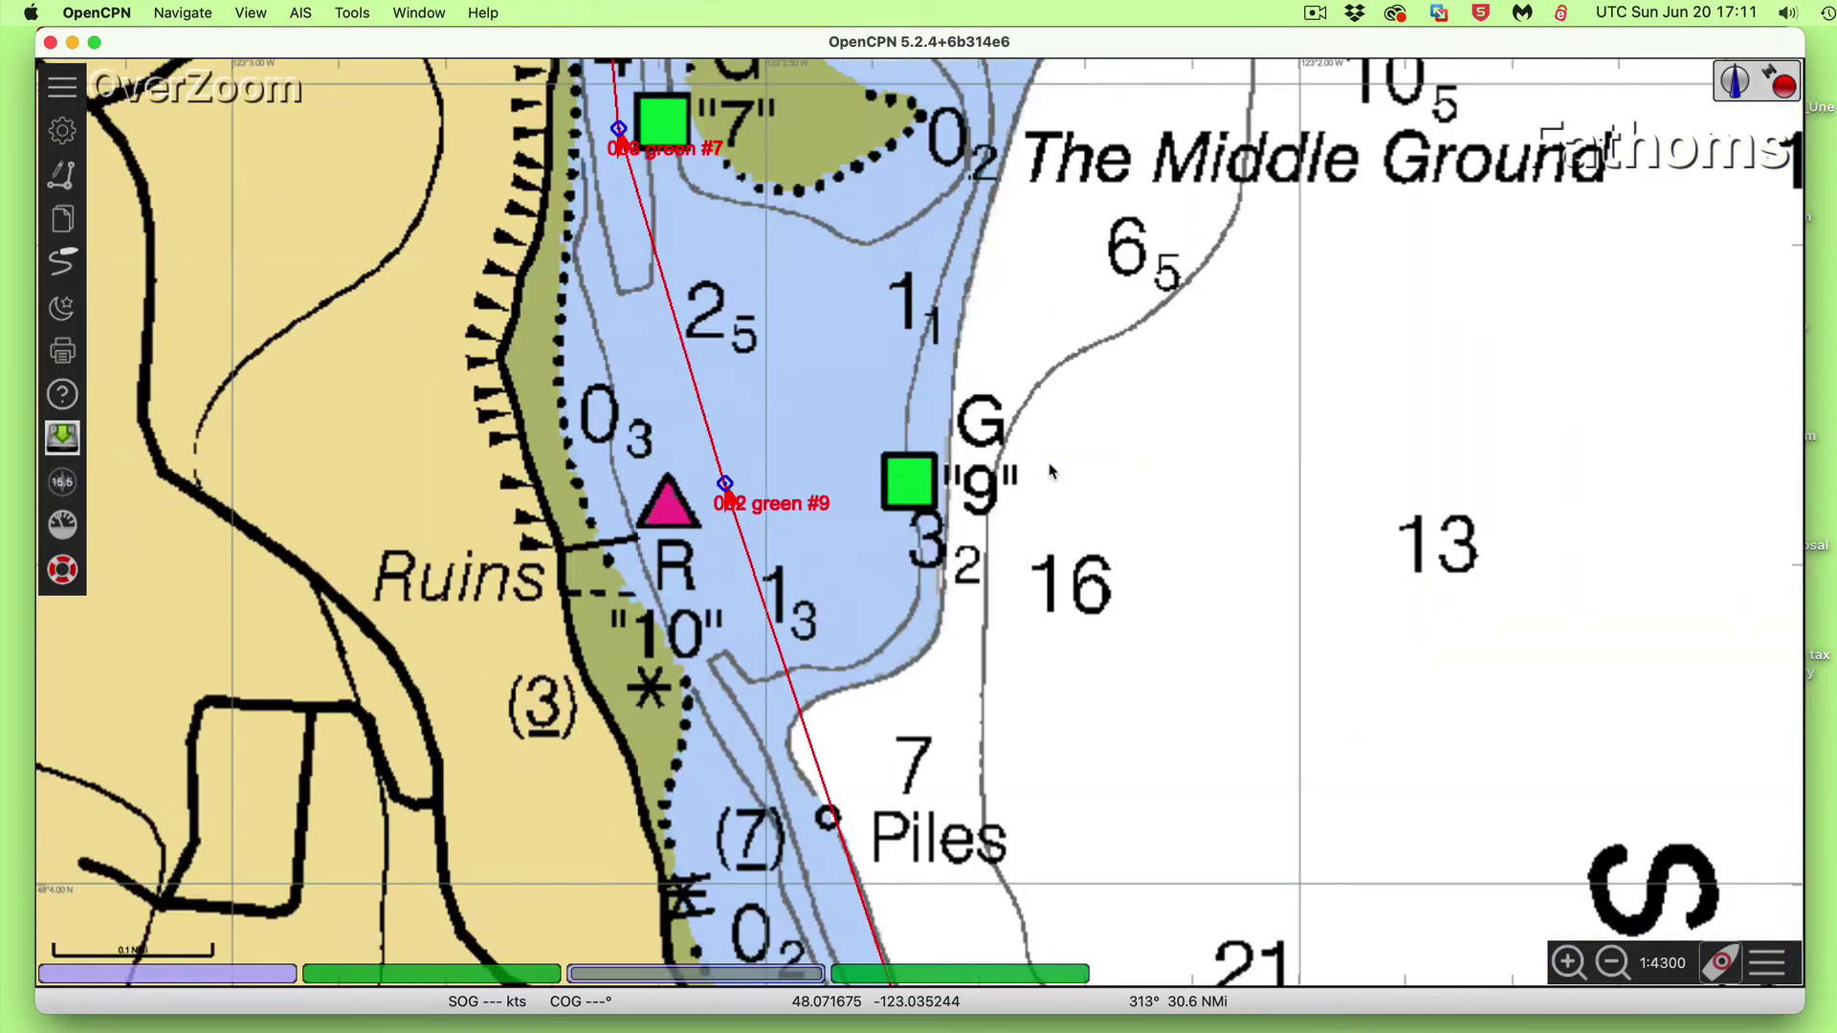
Follow the Sequim to PT route past green #7, green #5 and Travis Spit, and back to the Sequim Marina entrance
{"action": "left_click_drag", "start_coordinate": [1026, 588], "coordinate": [1227, 854]}
{"action": "left_click_drag", "start_coordinate": [1239, 431], "coordinate": [1262, 742]}
{"action": "left_click_drag", "start_coordinate": [1282, 488], "coordinate": [1301, 639]}
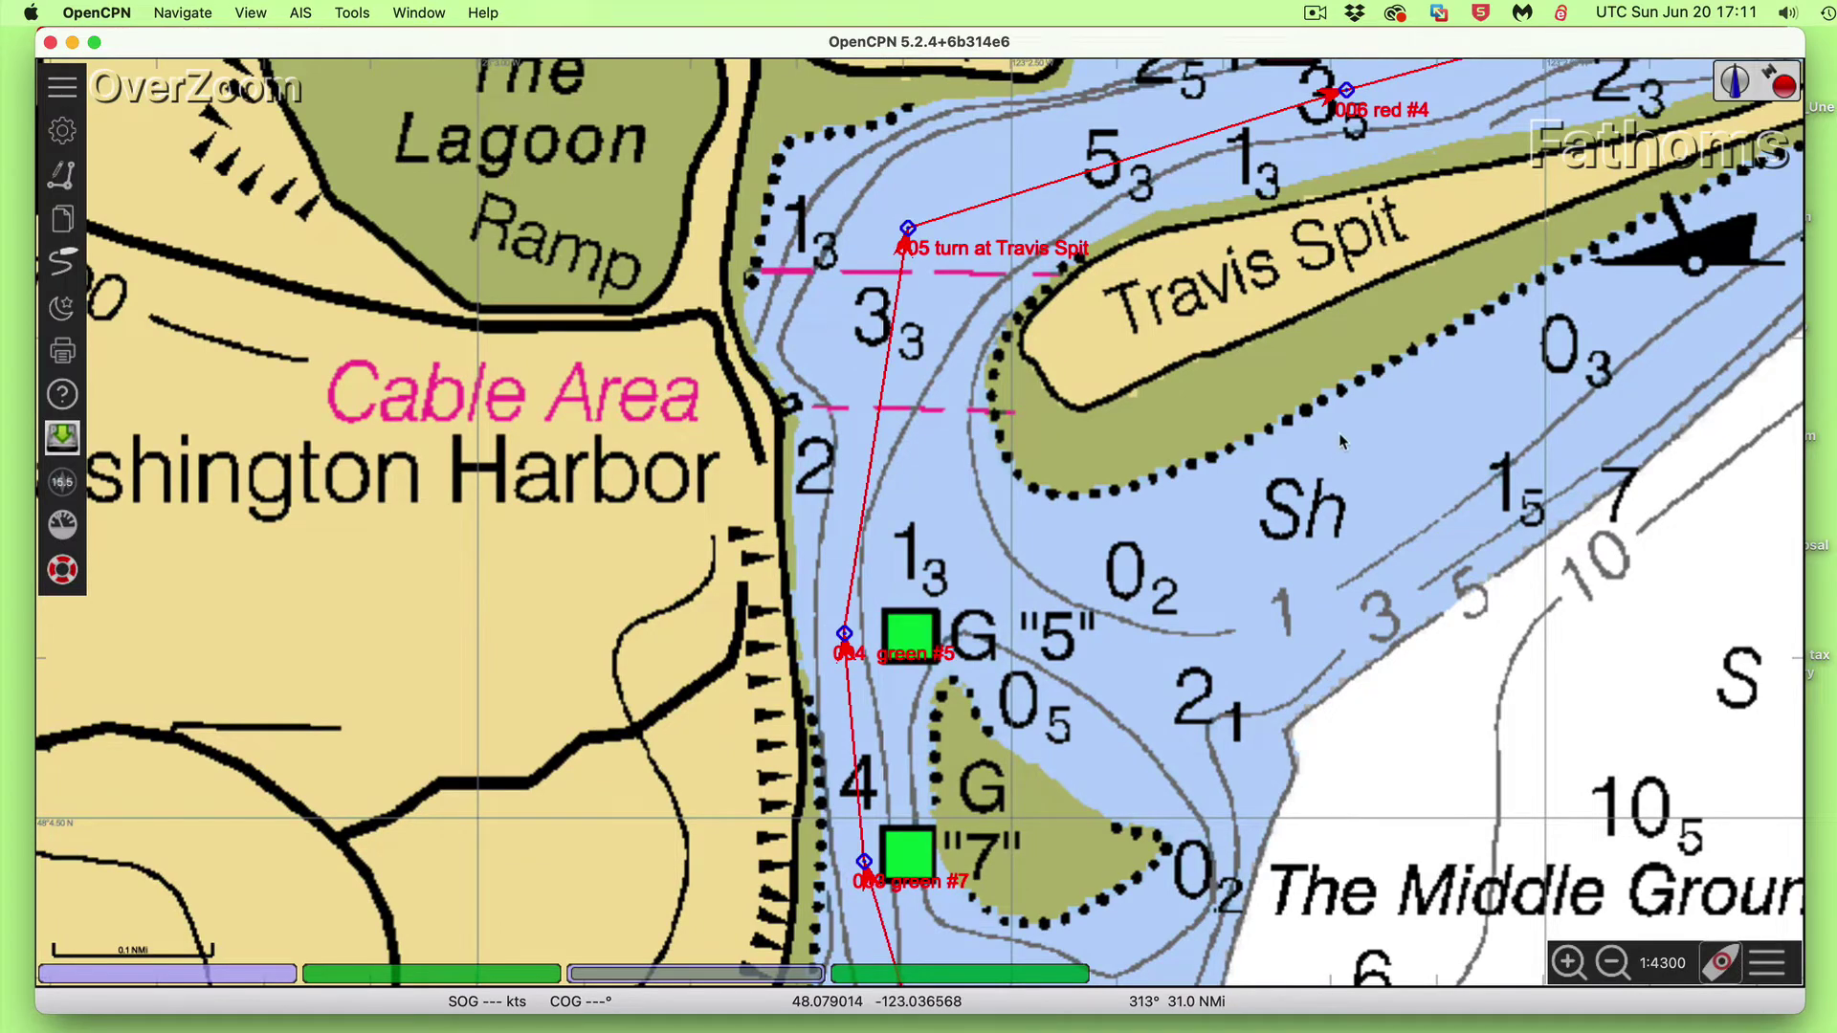
{"action": "mouse_move", "coordinate": [1340, 441]}
{"action": "left_mouse_down"}
{"action": "mouse_move", "coordinate": [1175, 679]}
{"action": "mouse_move", "coordinate": [1112, 666]}
{"action": "mouse_move", "coordinate": [1214, 513]}
{"action": "left_mouse_up"}
{"action": "scroll", "coordinate": [1214, 574], "scroll_direction": "down", "scroll_amount": 5}
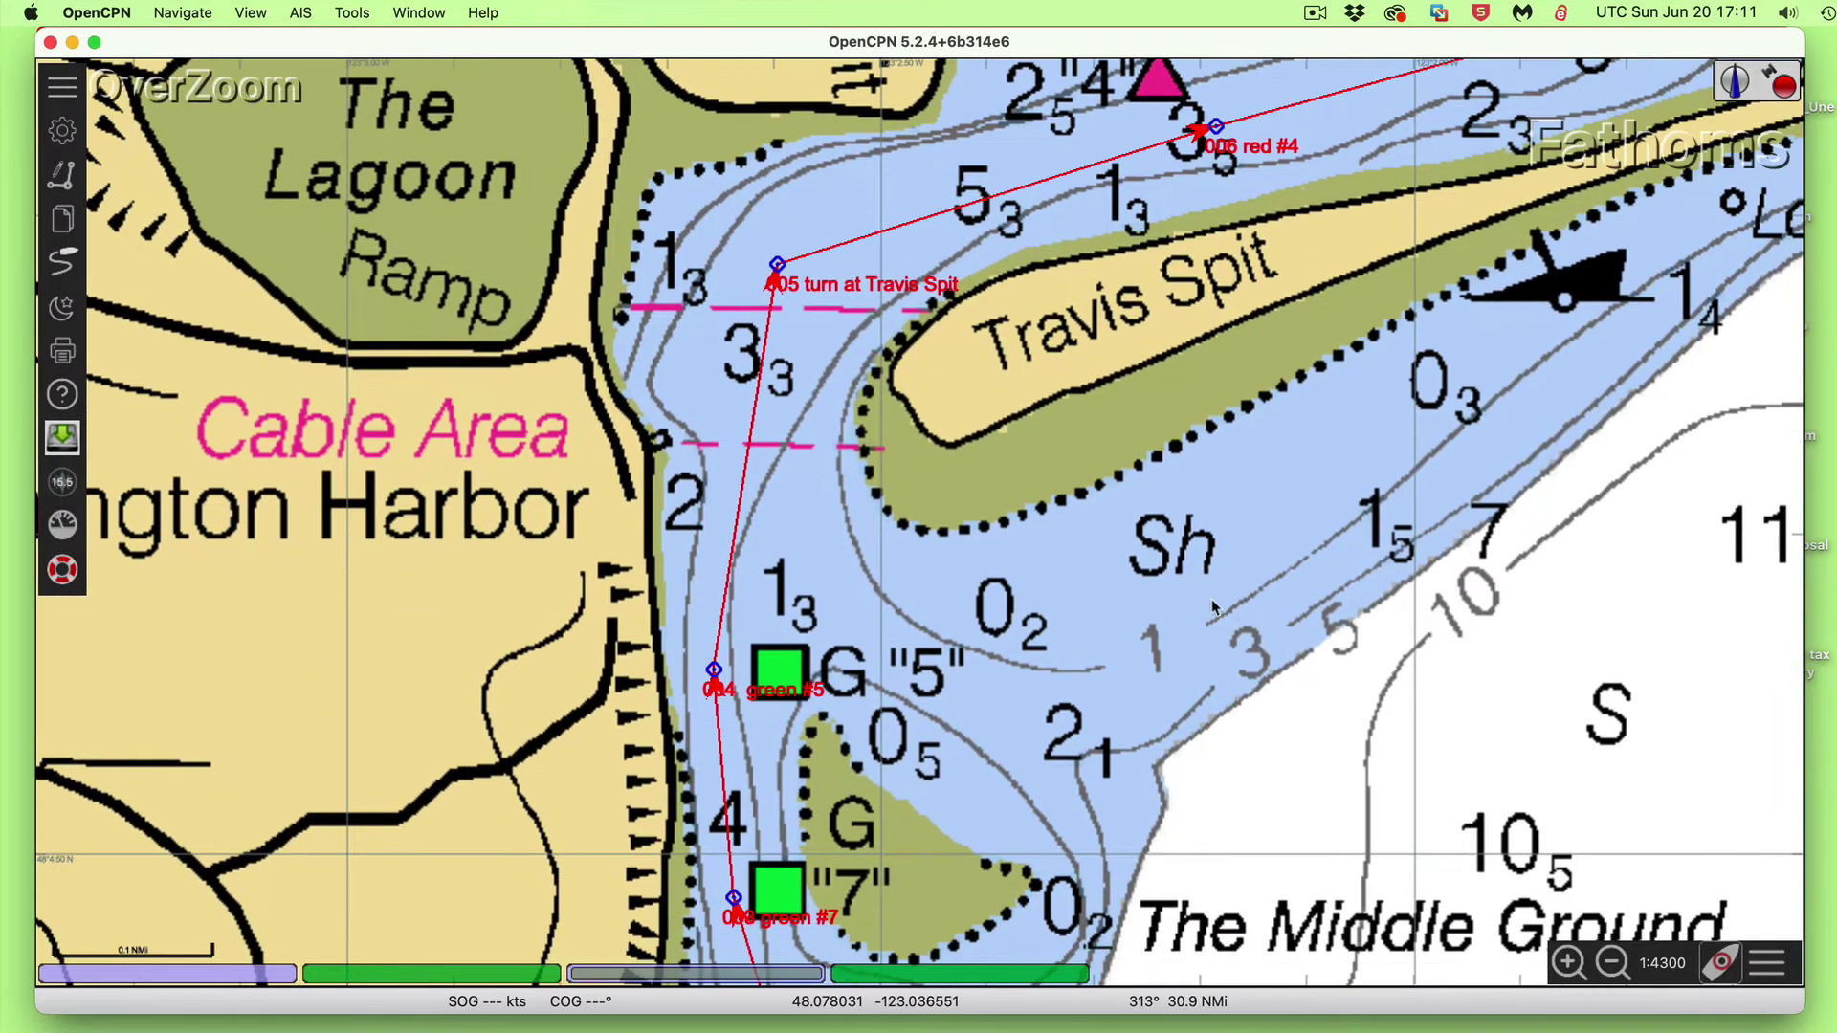
{"action": "scroll", "coordinate": [1259, 560], "scroll_direction": "down", "scroll_amount": 5}
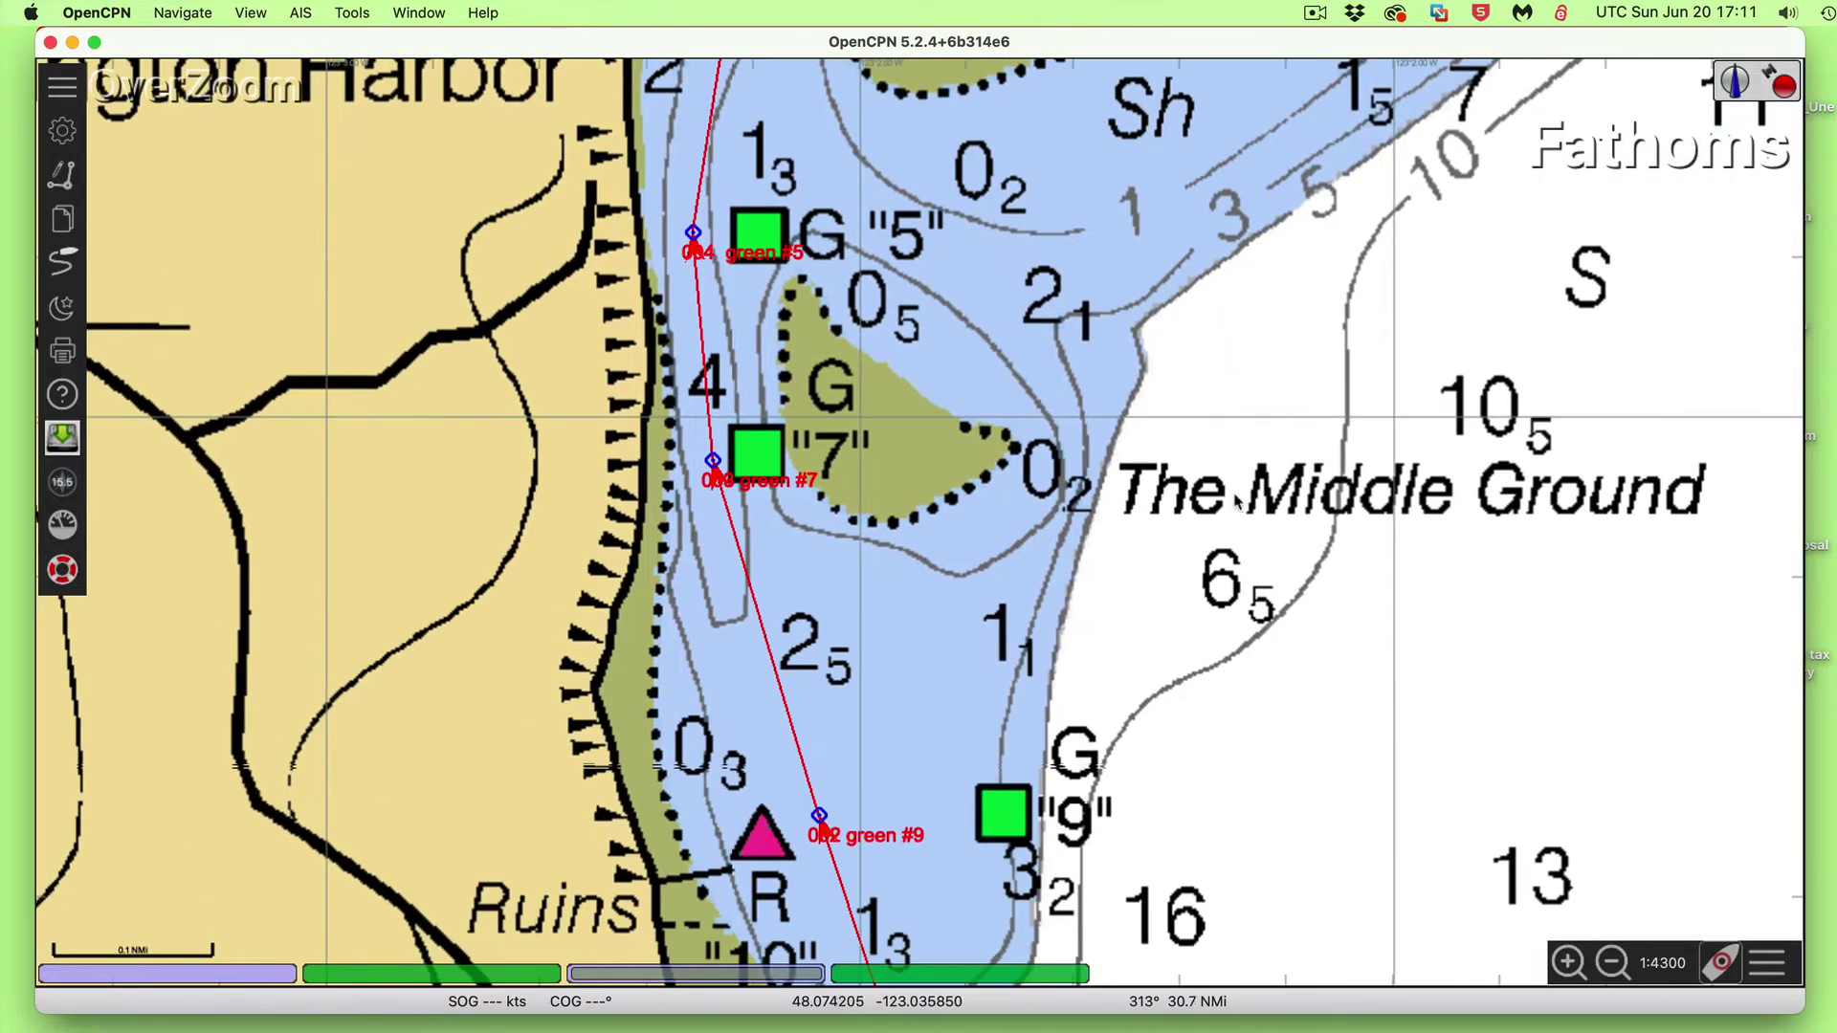
{"action": "key", "text": "minus"}
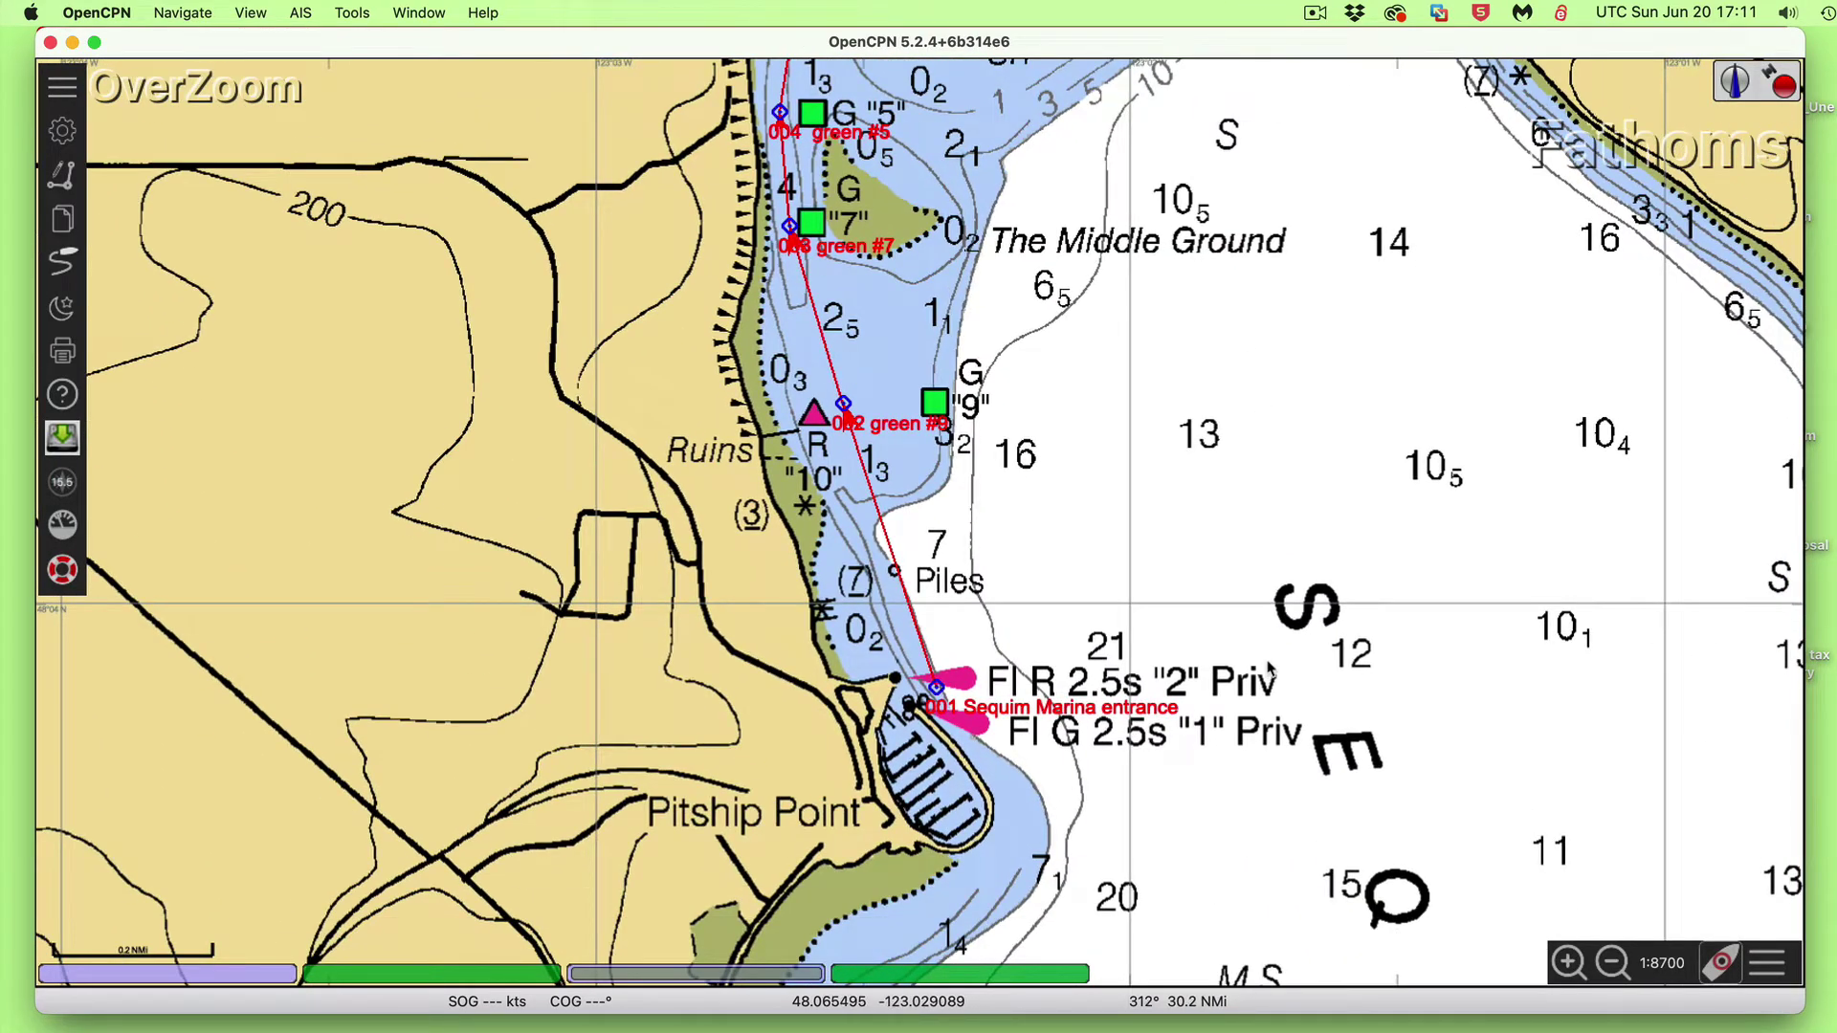
Switch to the vector chart in meters and follow the Sequim to PT route from the marina entrance past waypoint 007 red #2
{"action": "left_click_drag", "start_coordinate": [765, 933], "coordinate": [418, 805]}
{"action": "left_click", "coordinate": [432, 983]}
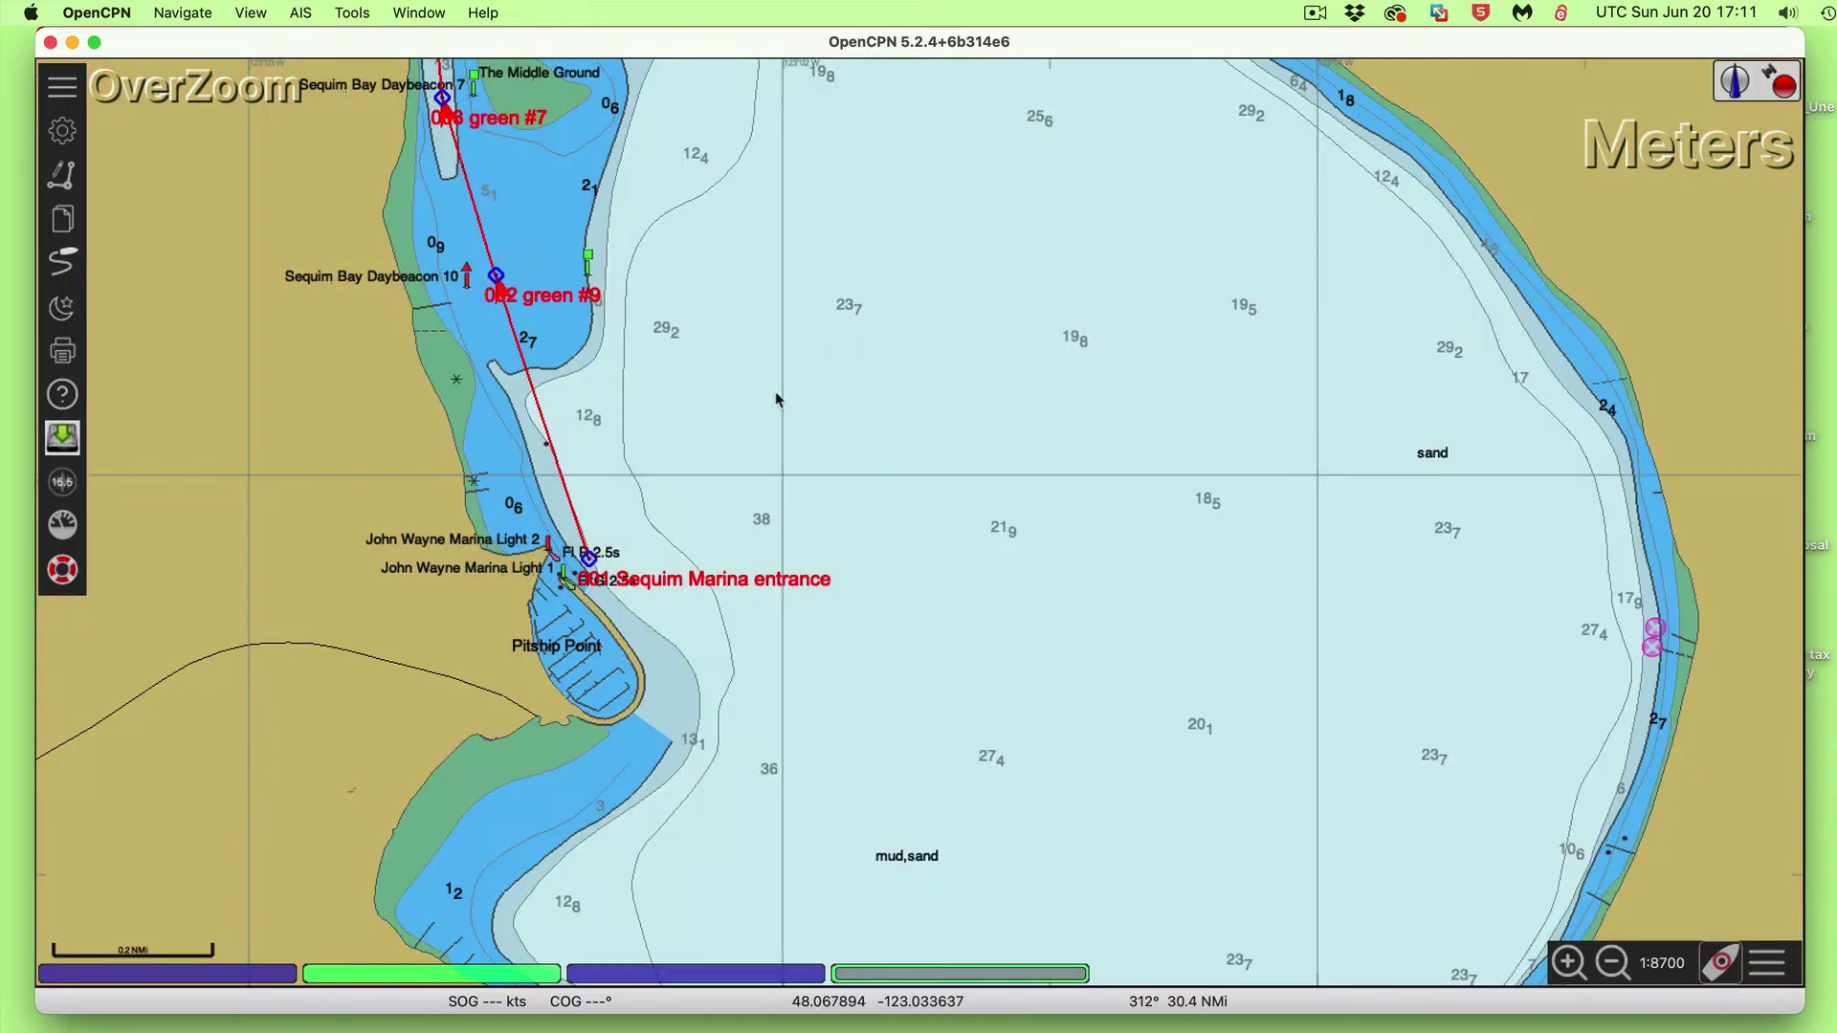
{"action": "left_click_drag", "start_coordinate": [776, 400], "coordinate": [1164, 672]}
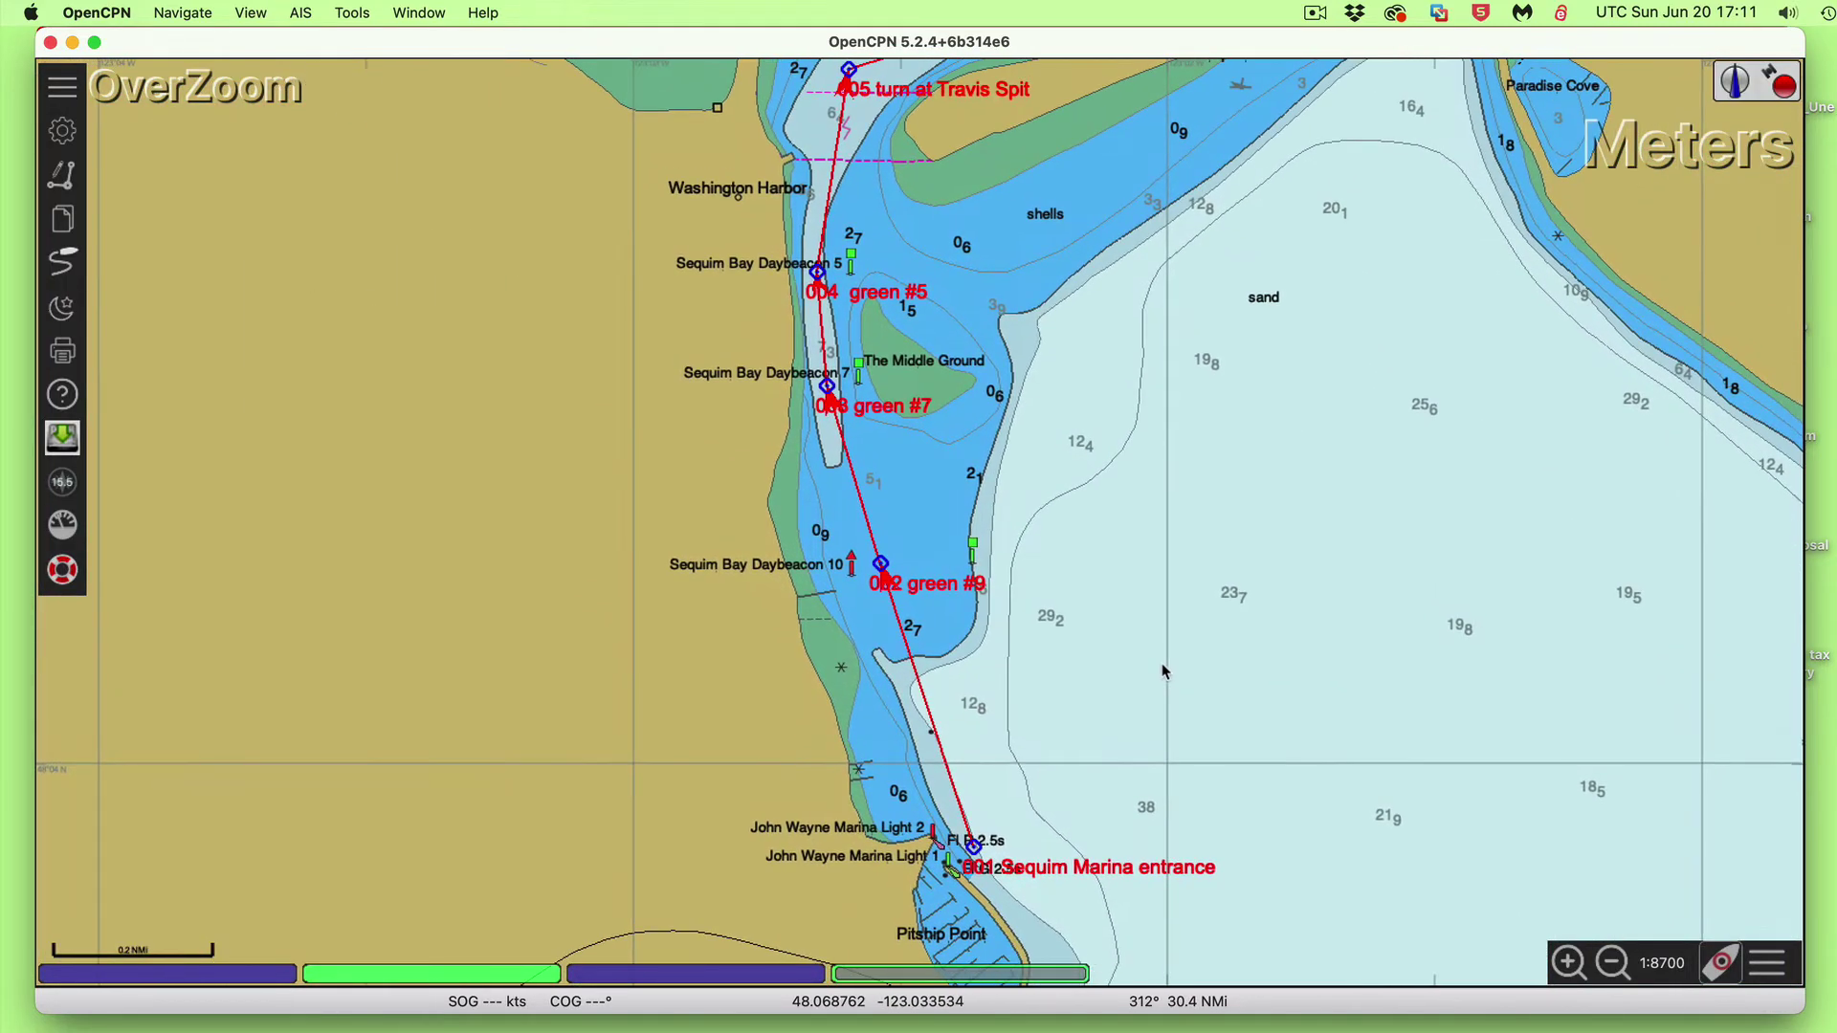
{"action": "left_click_drag", "start_coordinate": [1165, 492], "coordinate": [1212, 699]}
{"action": "left_click_drag", "start_coordinate": [1249, 469], "coordinate": [1249, 707]}
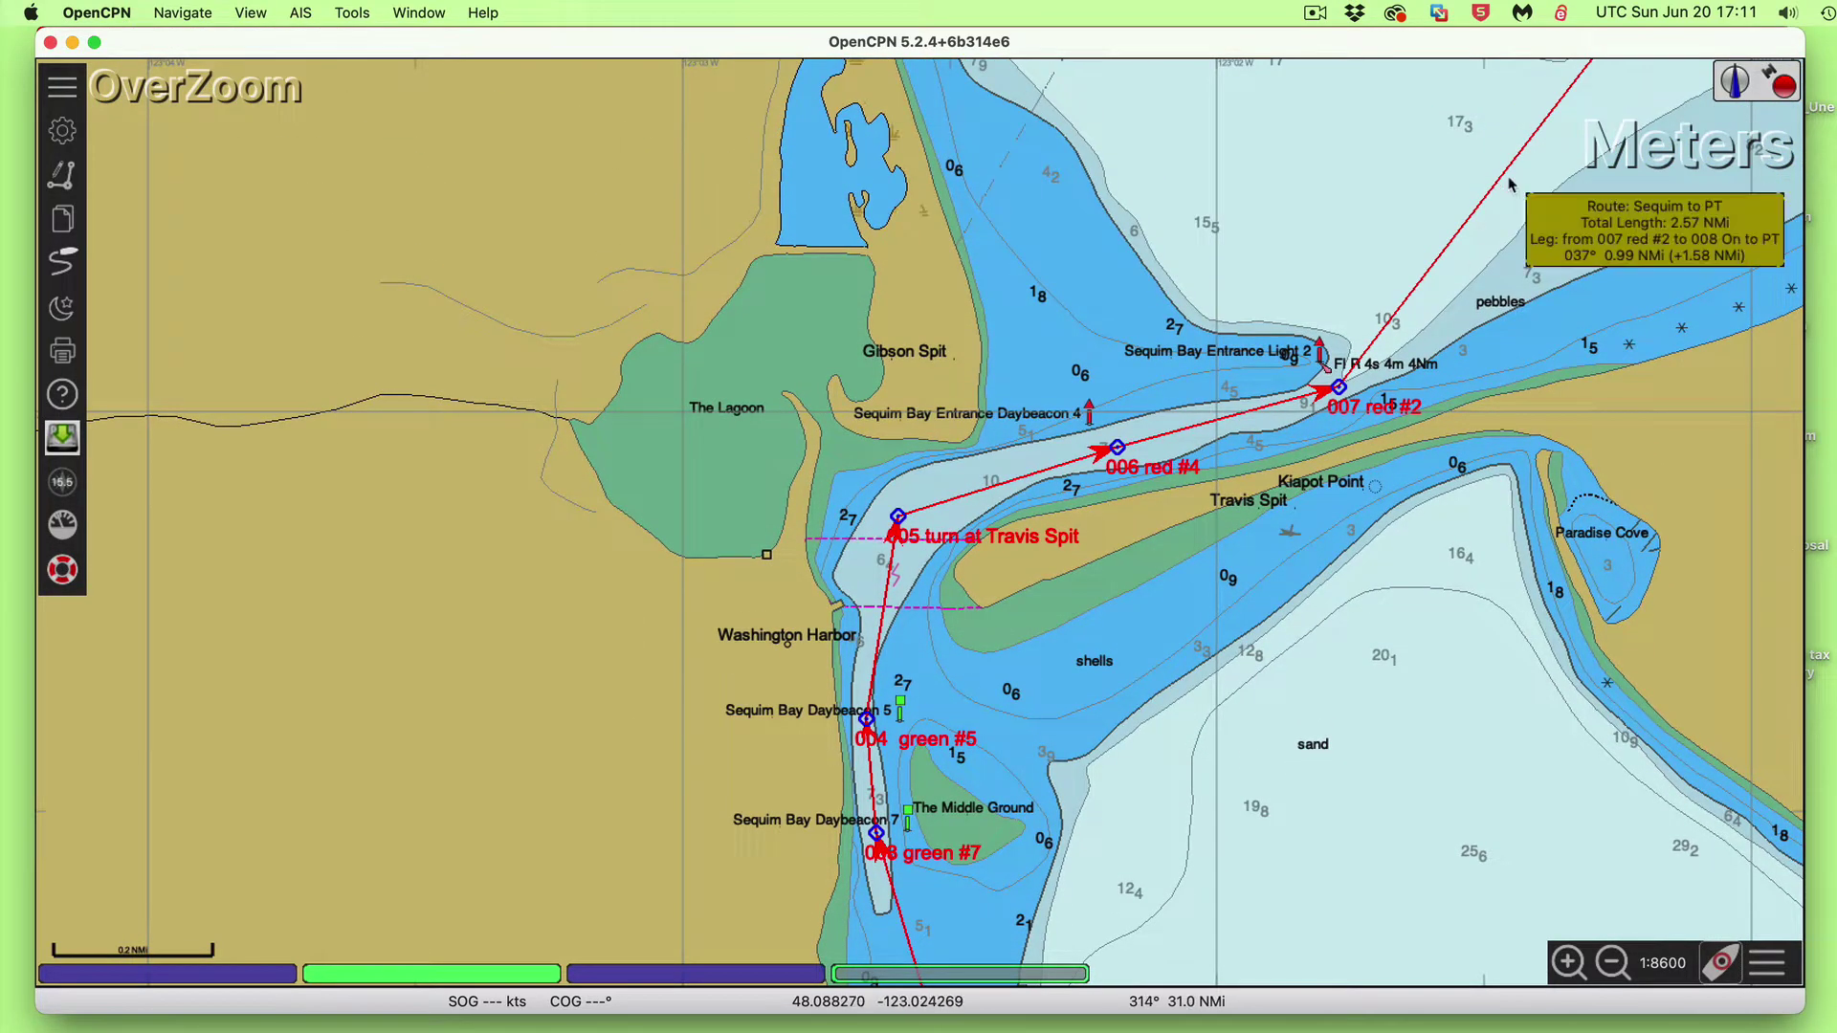
{"action": "left_click_drag", "start_coordinate": [1360, 660], "coordinate": [1169, 592]}
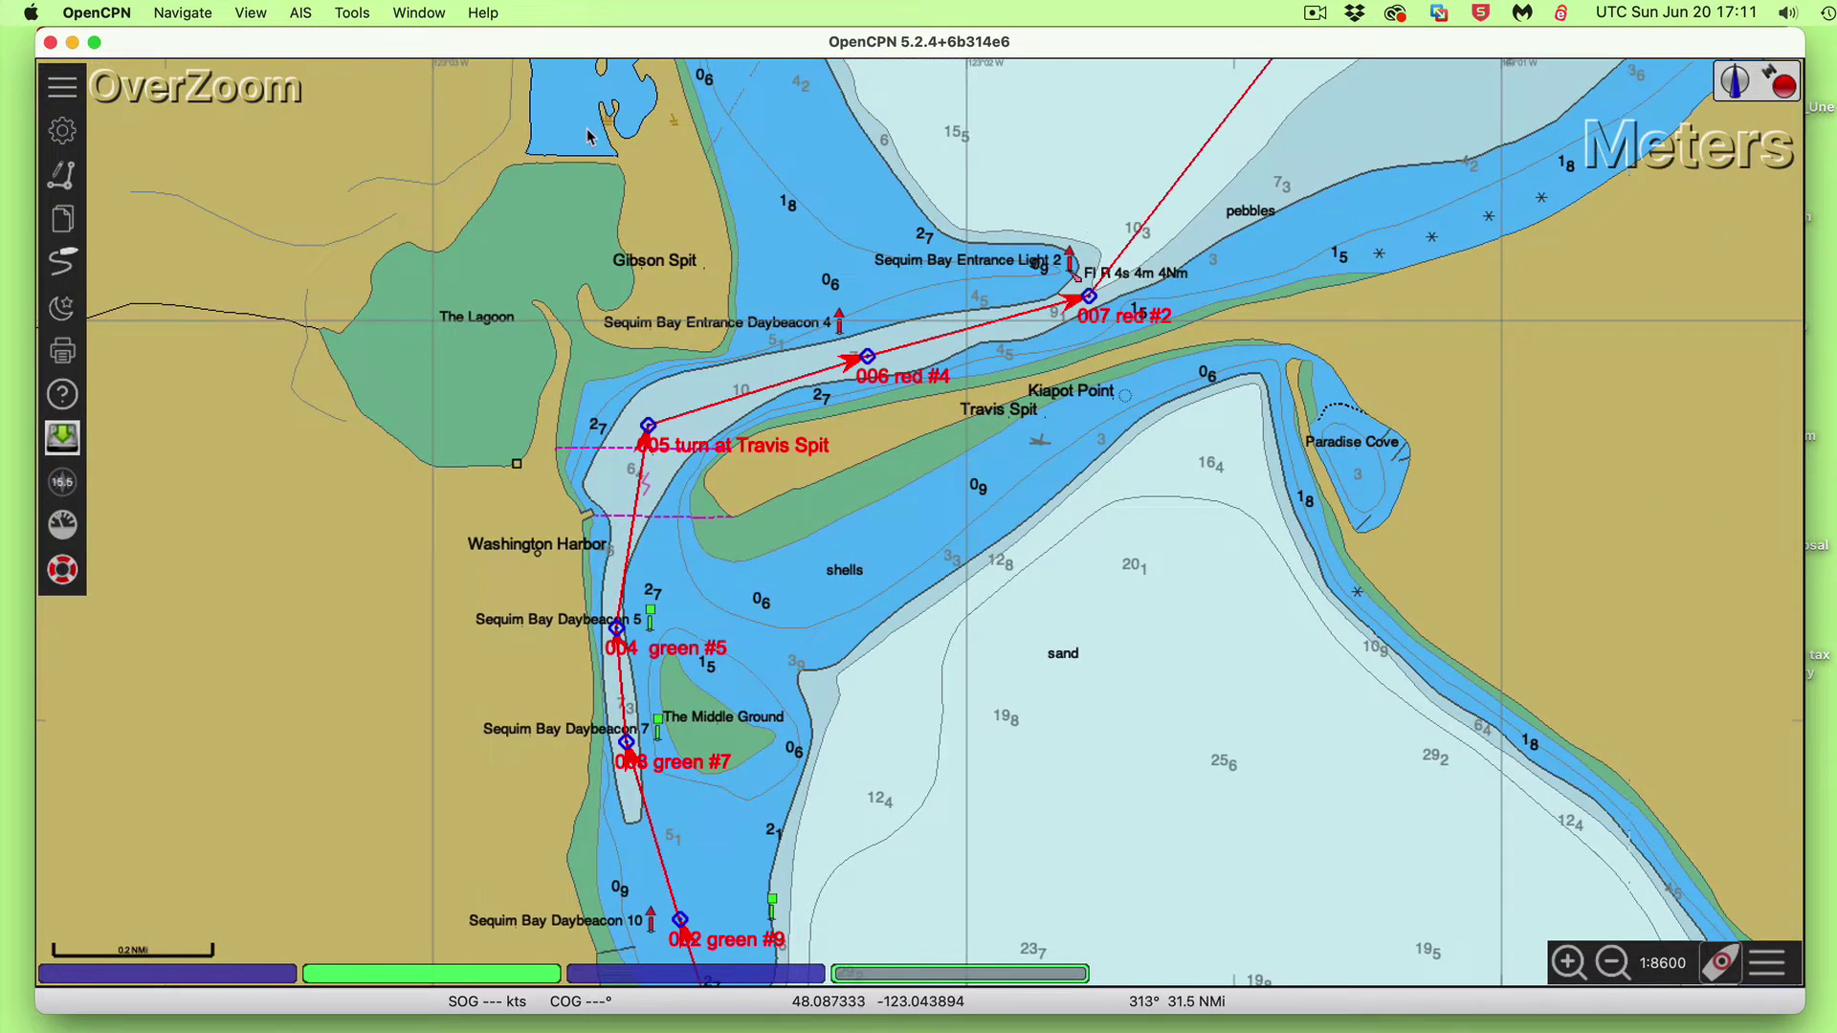
{"action": "scroll", "coordinate": [1153, 212], "scroll_direction": "right", "scroll_amount": 2}
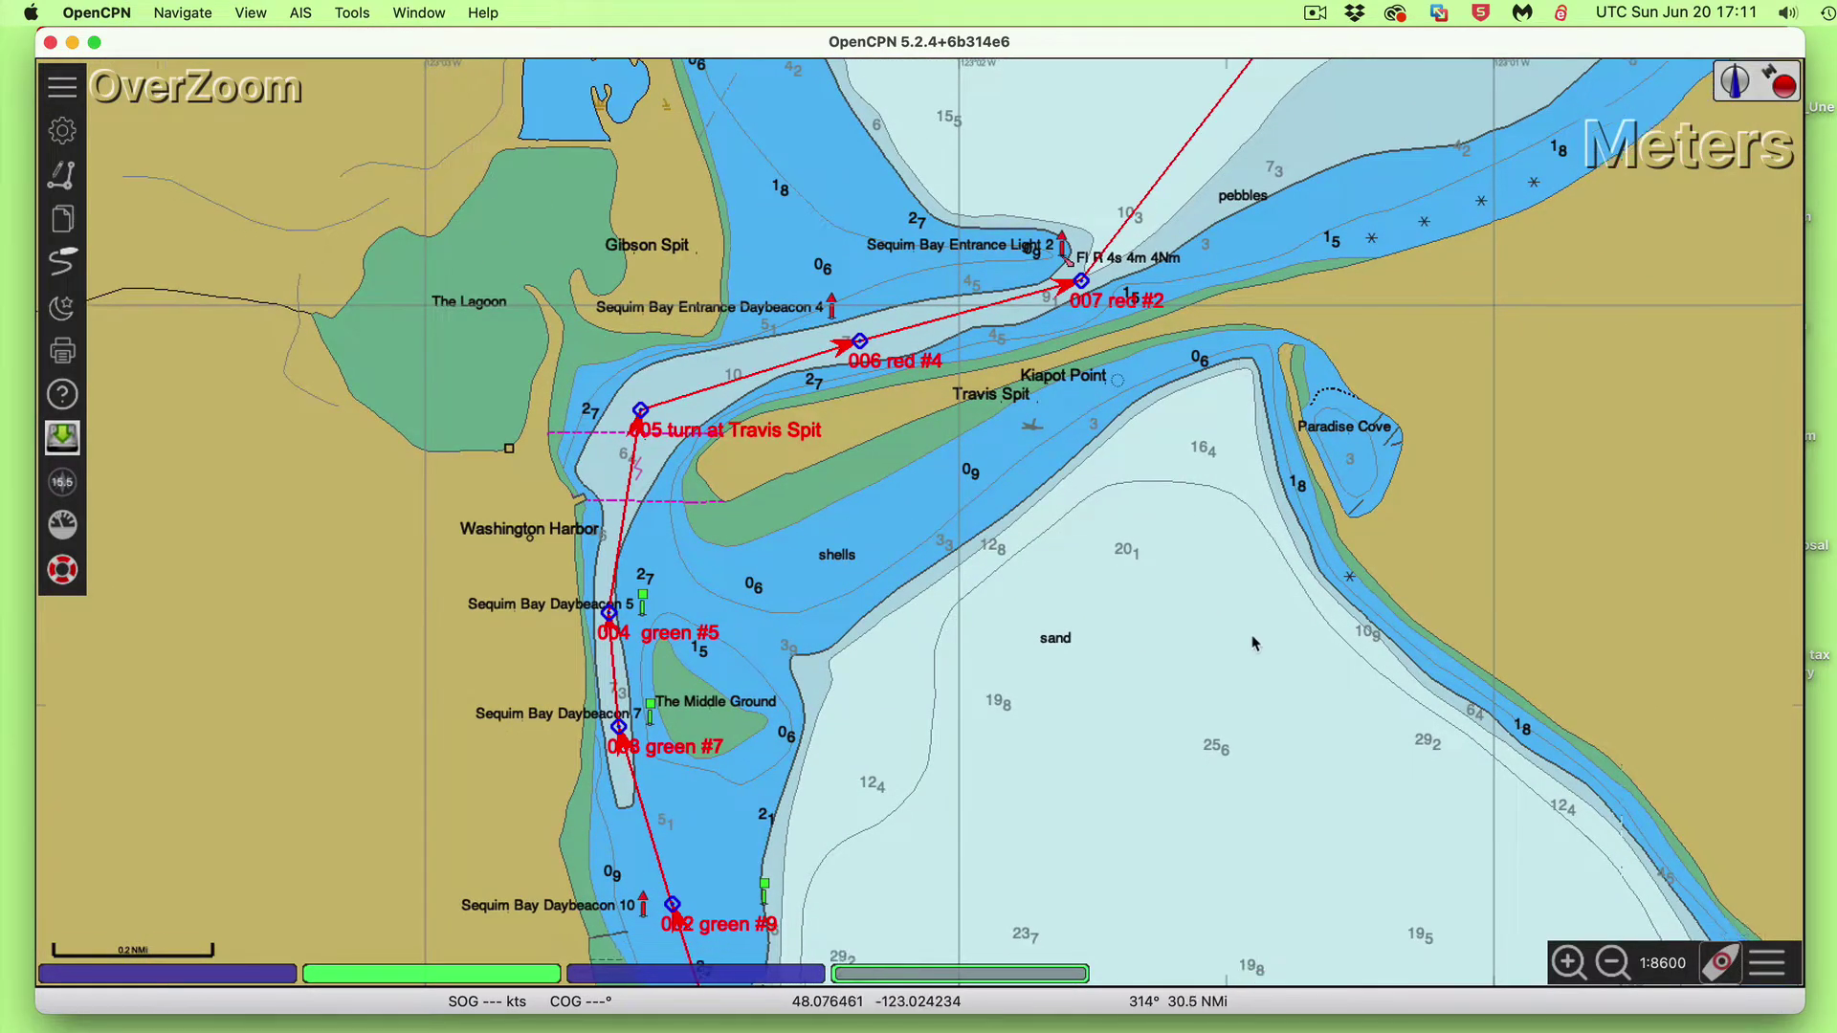
Review the Sequim to PT route's properties, including its plan speed and leg table, and accept them
{"action": "mouse_move", "coordinate": [960, 344]}
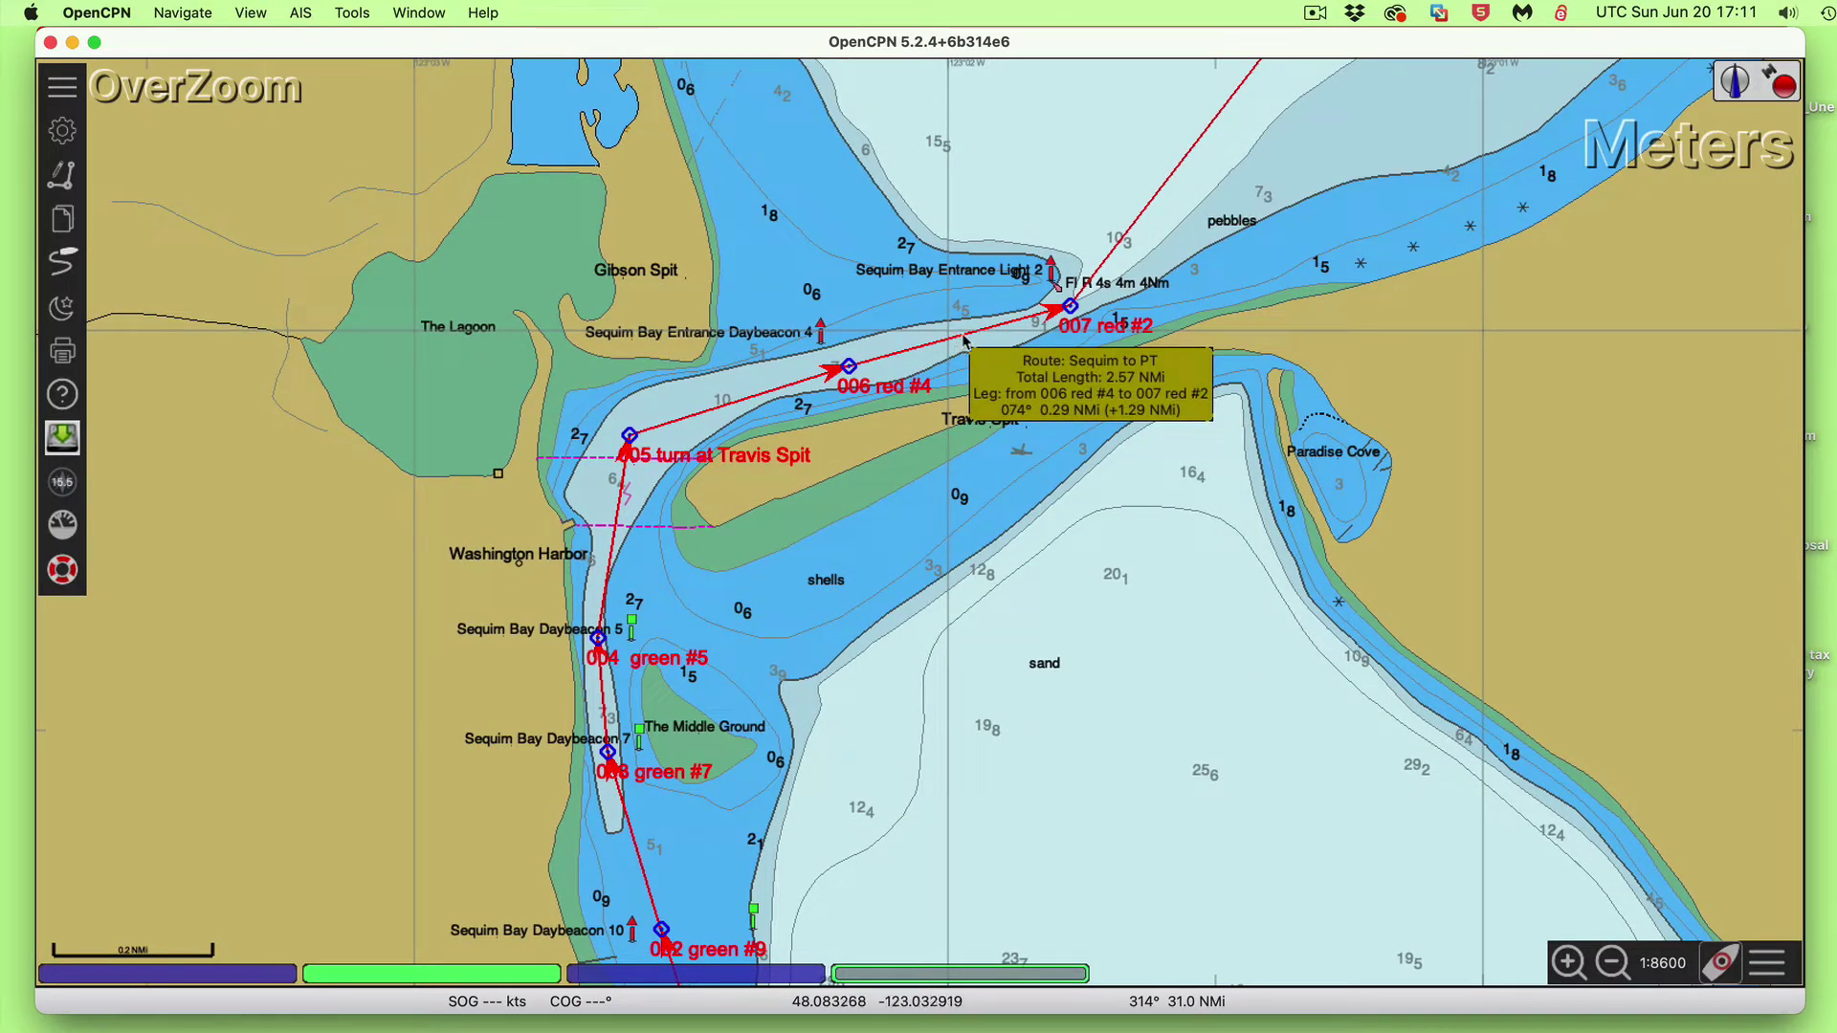
{"action": "right_click", "coordinate": [963, 339]}
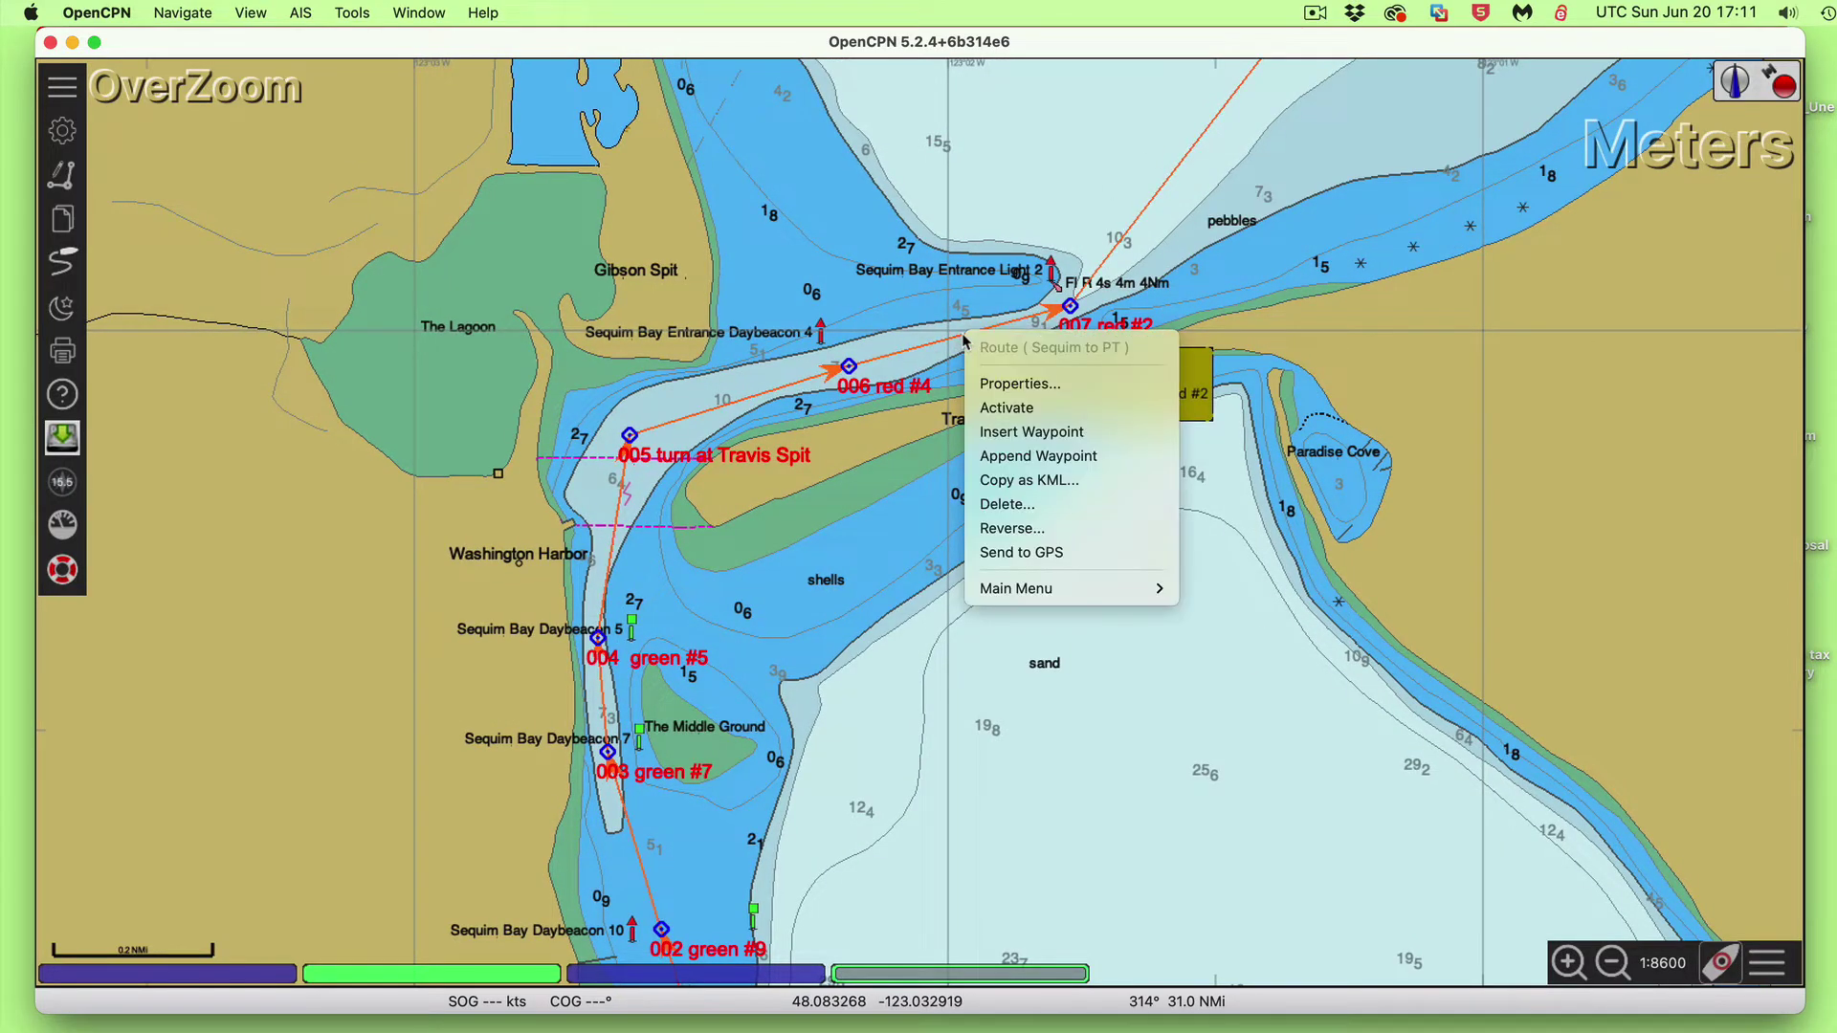
{"action": "left_click", "coordinate": [1027, 386]}
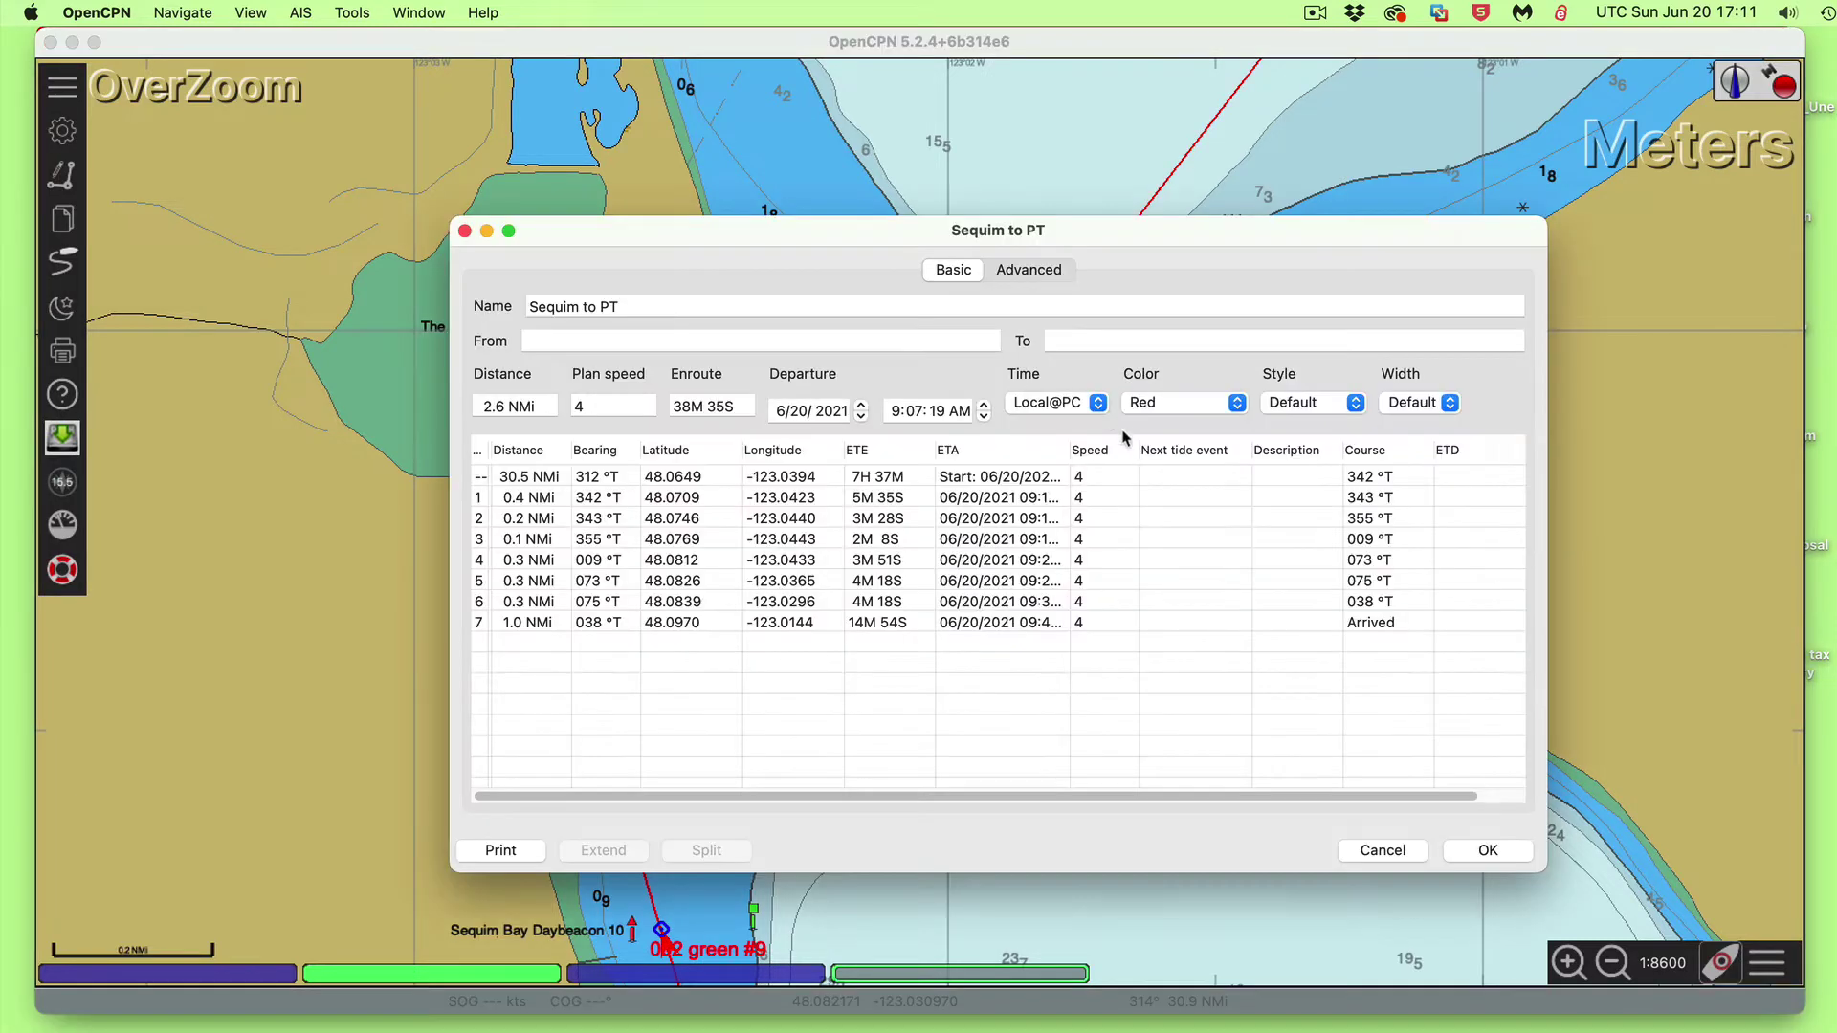
{"action": "double_click", "coordinate": [600, 411]}
{"action": "left_click", "coordinate": [1485, 851]}
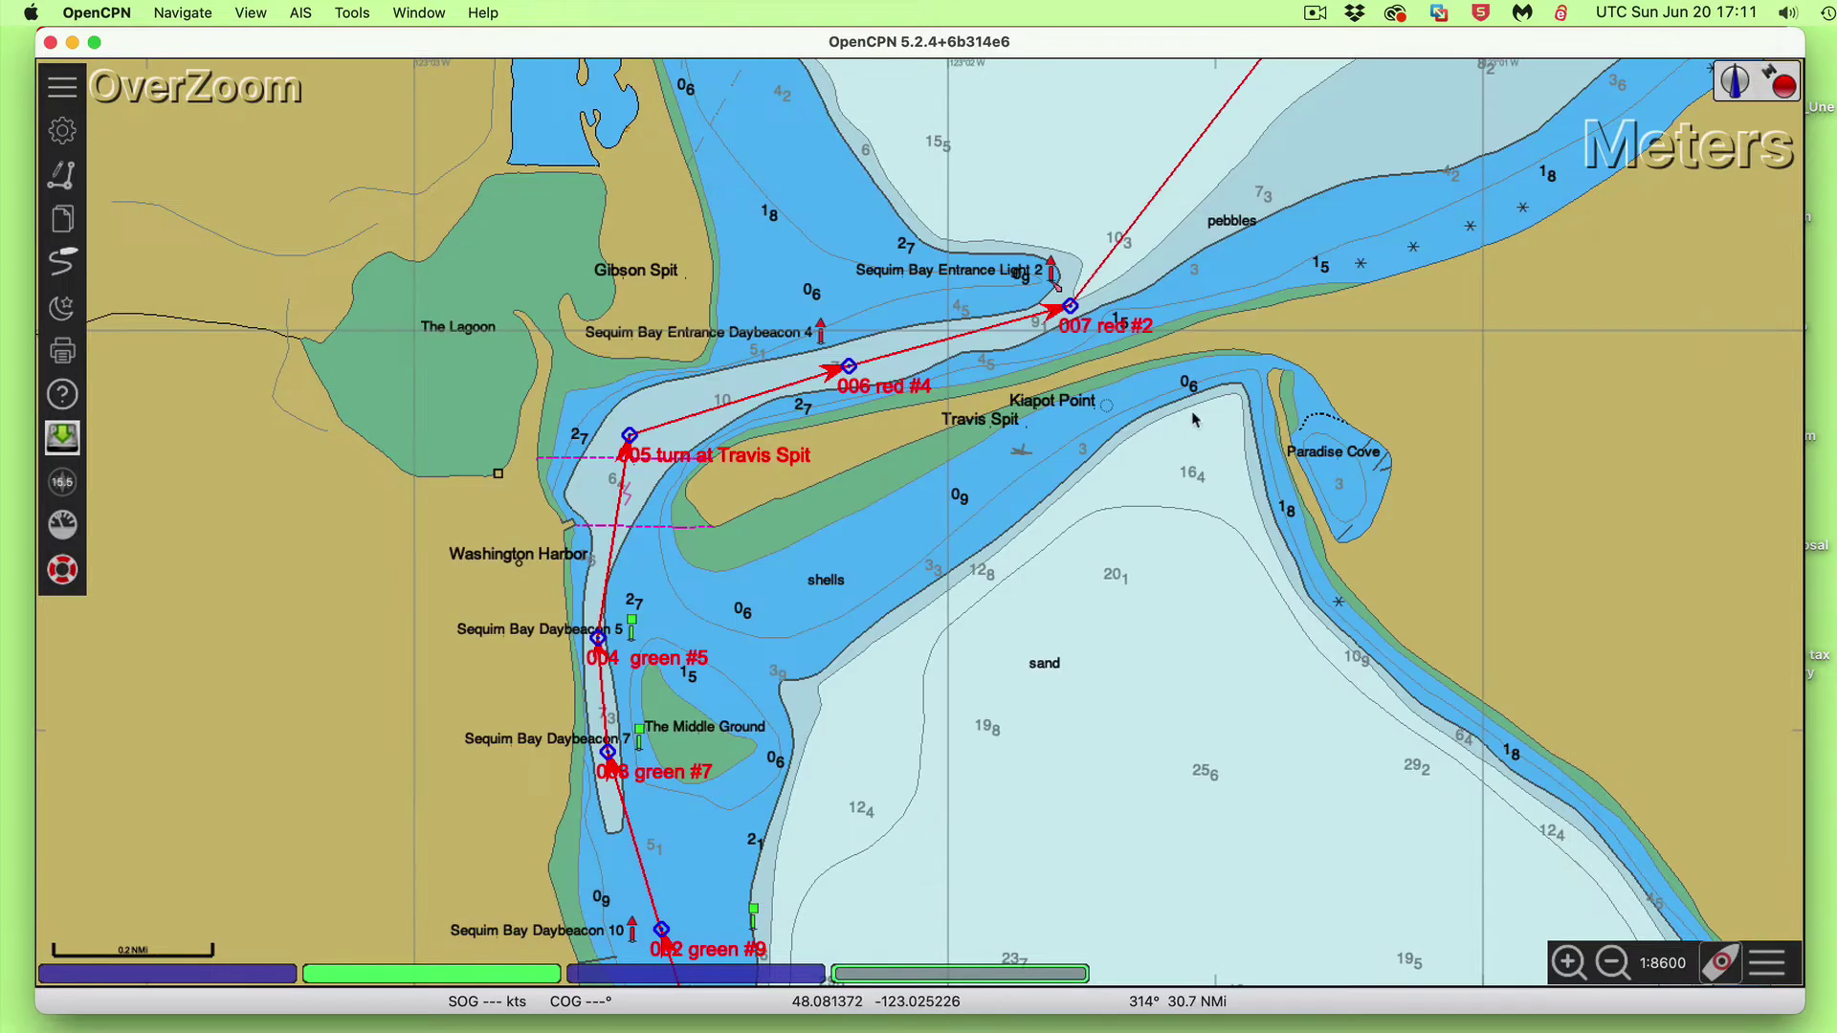
Copy the Sequim to PT route as KML with extended waypoint data (QtVlm)
{"action": "right_click", "coordinate": [966, 338]}
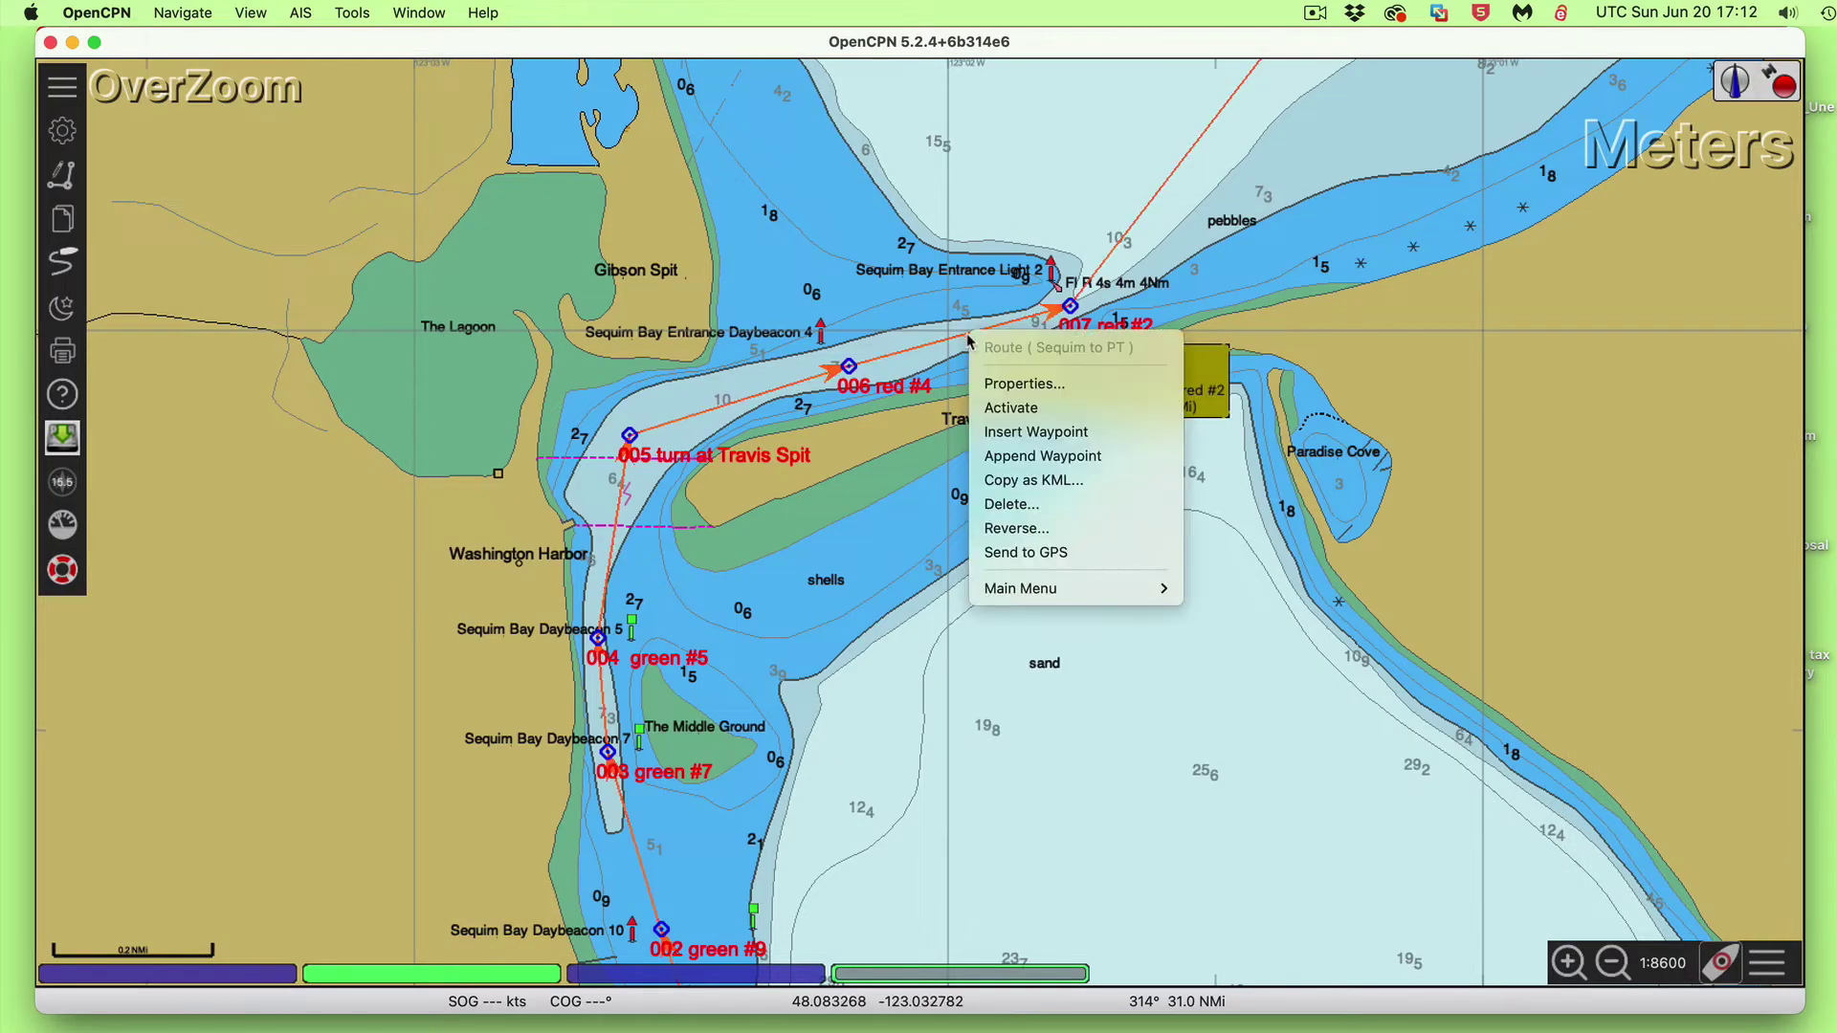
{"action": "left_click", "coordinate": [1014, 487]}
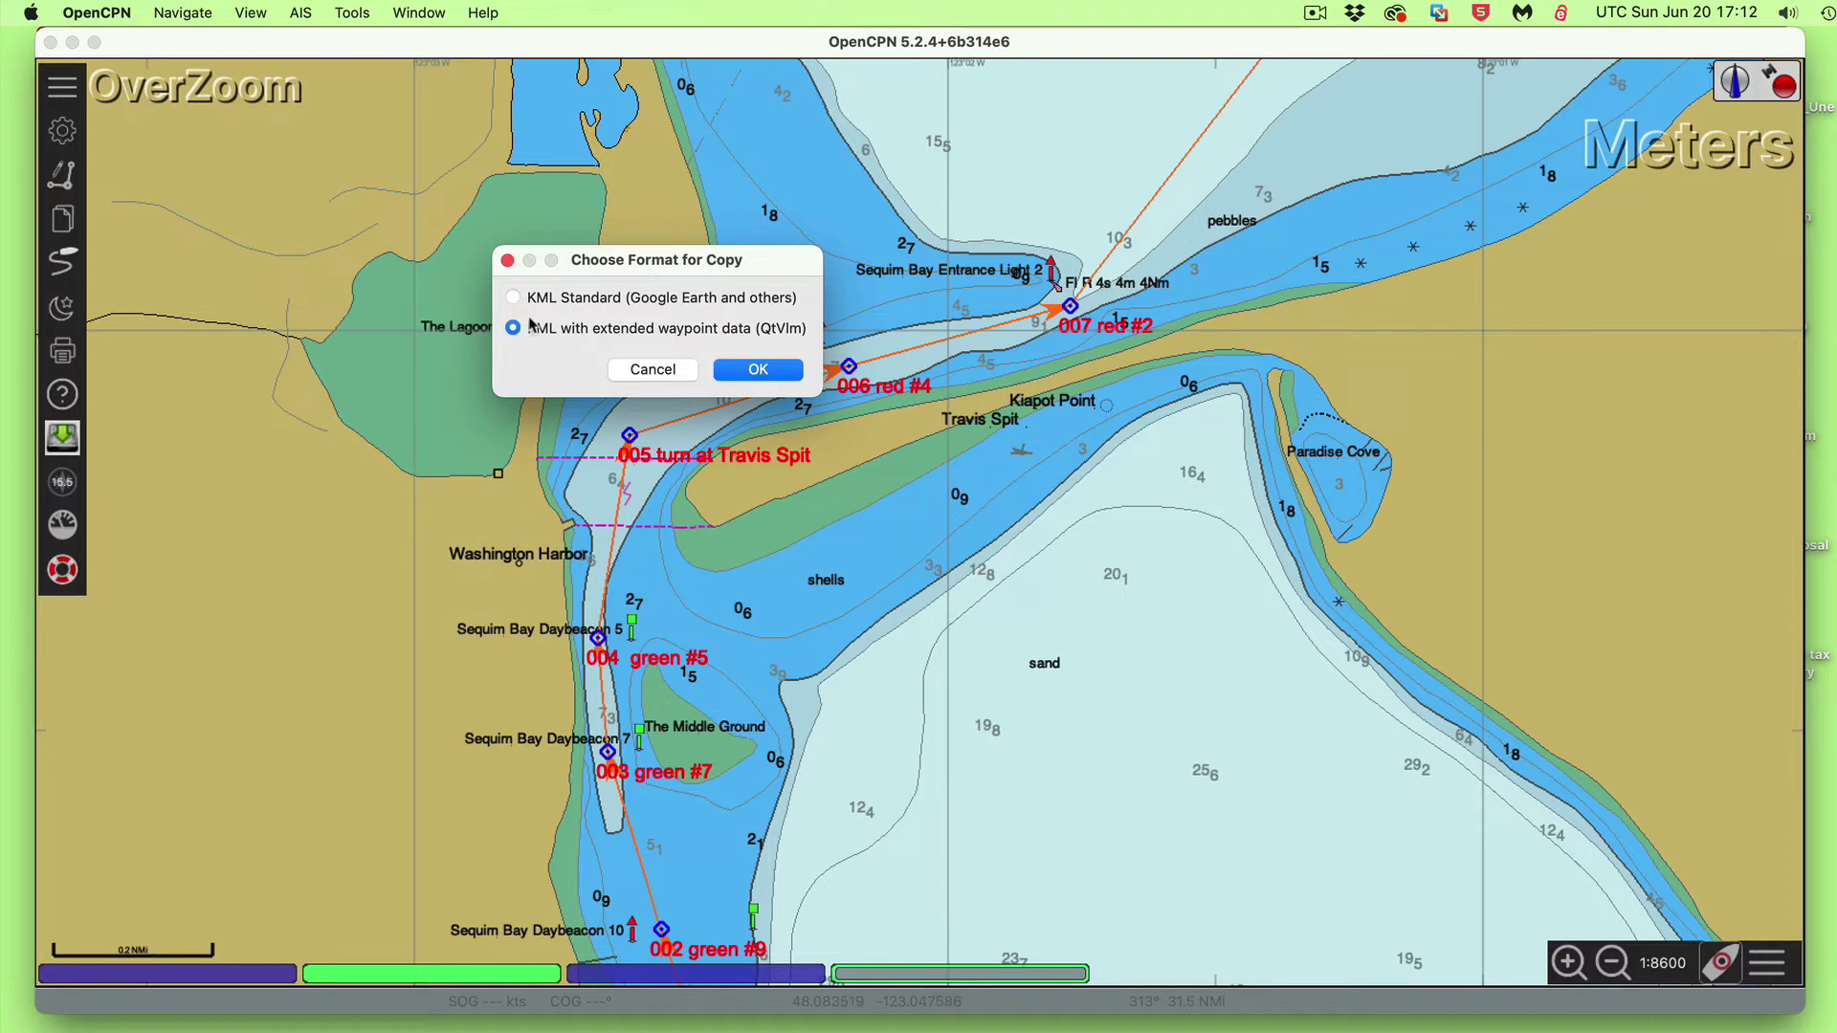
{"action": "left_click", "coordinate": [756, 370]}
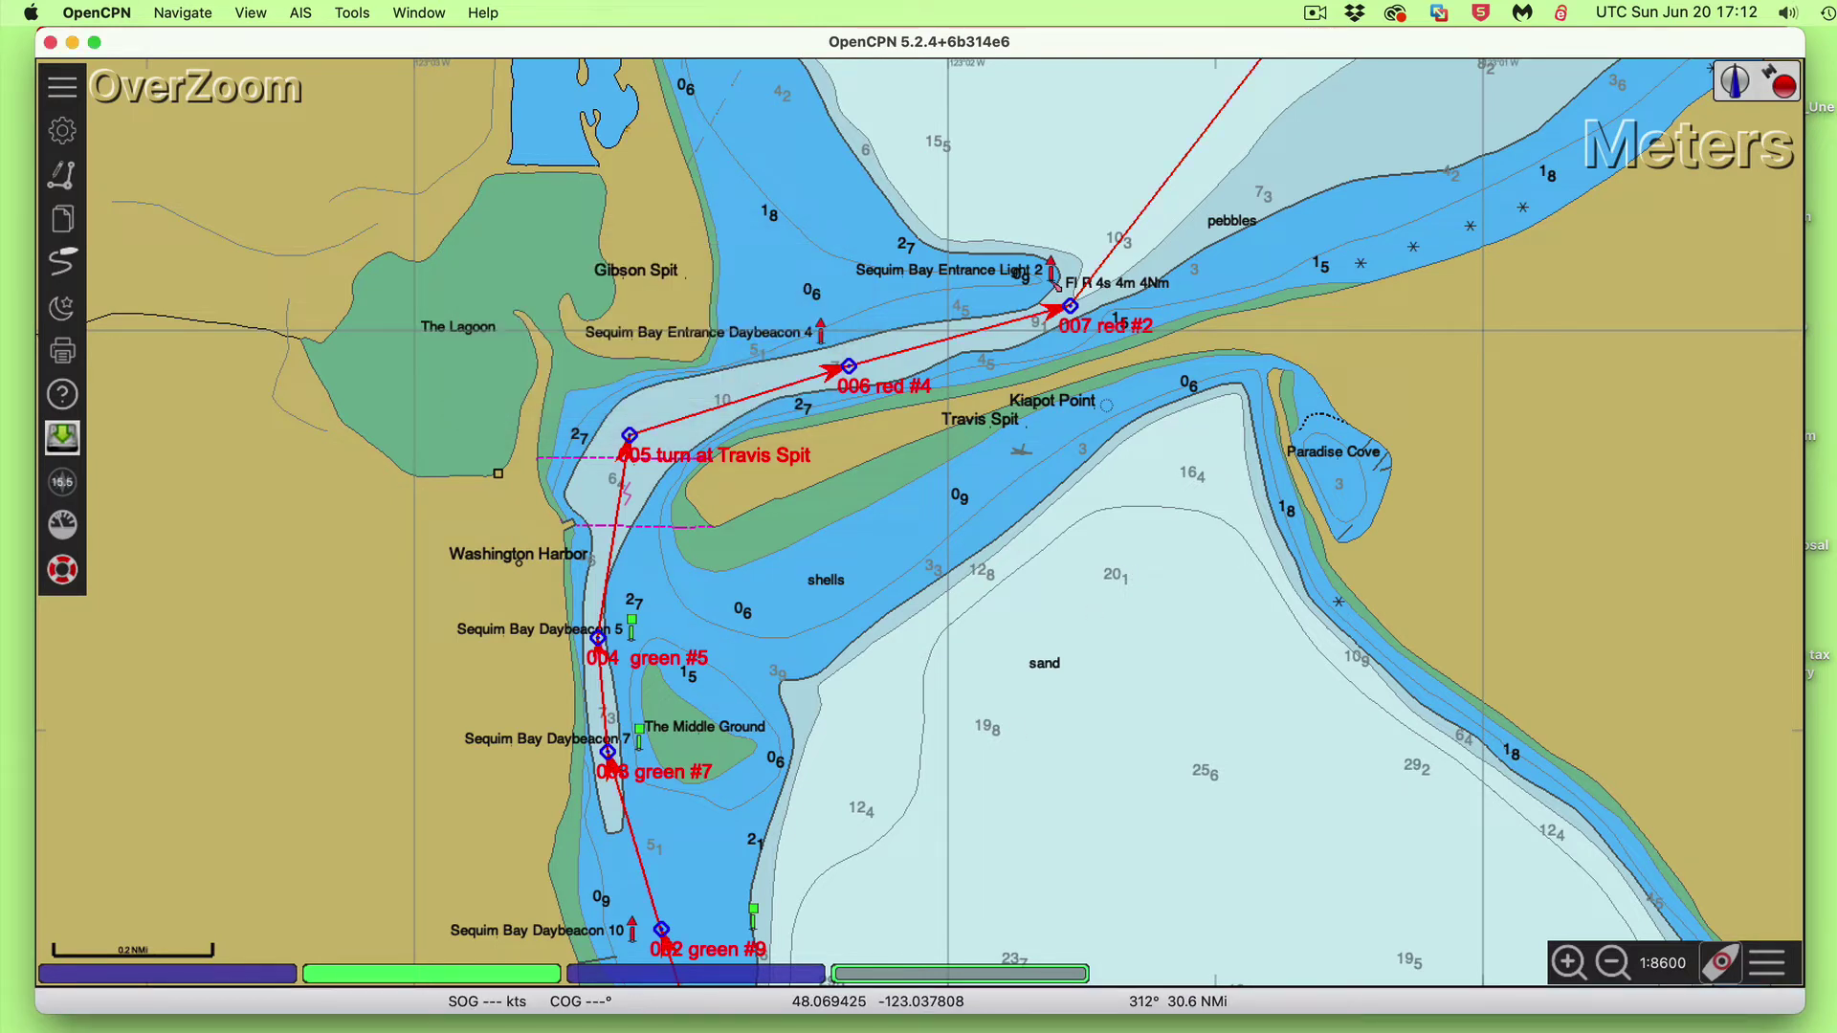
Switch to TextEdit, paste the copied KML into a new document and examine its waypoint entries from the beginning
{"action": "key", "text": "super+Tab"}
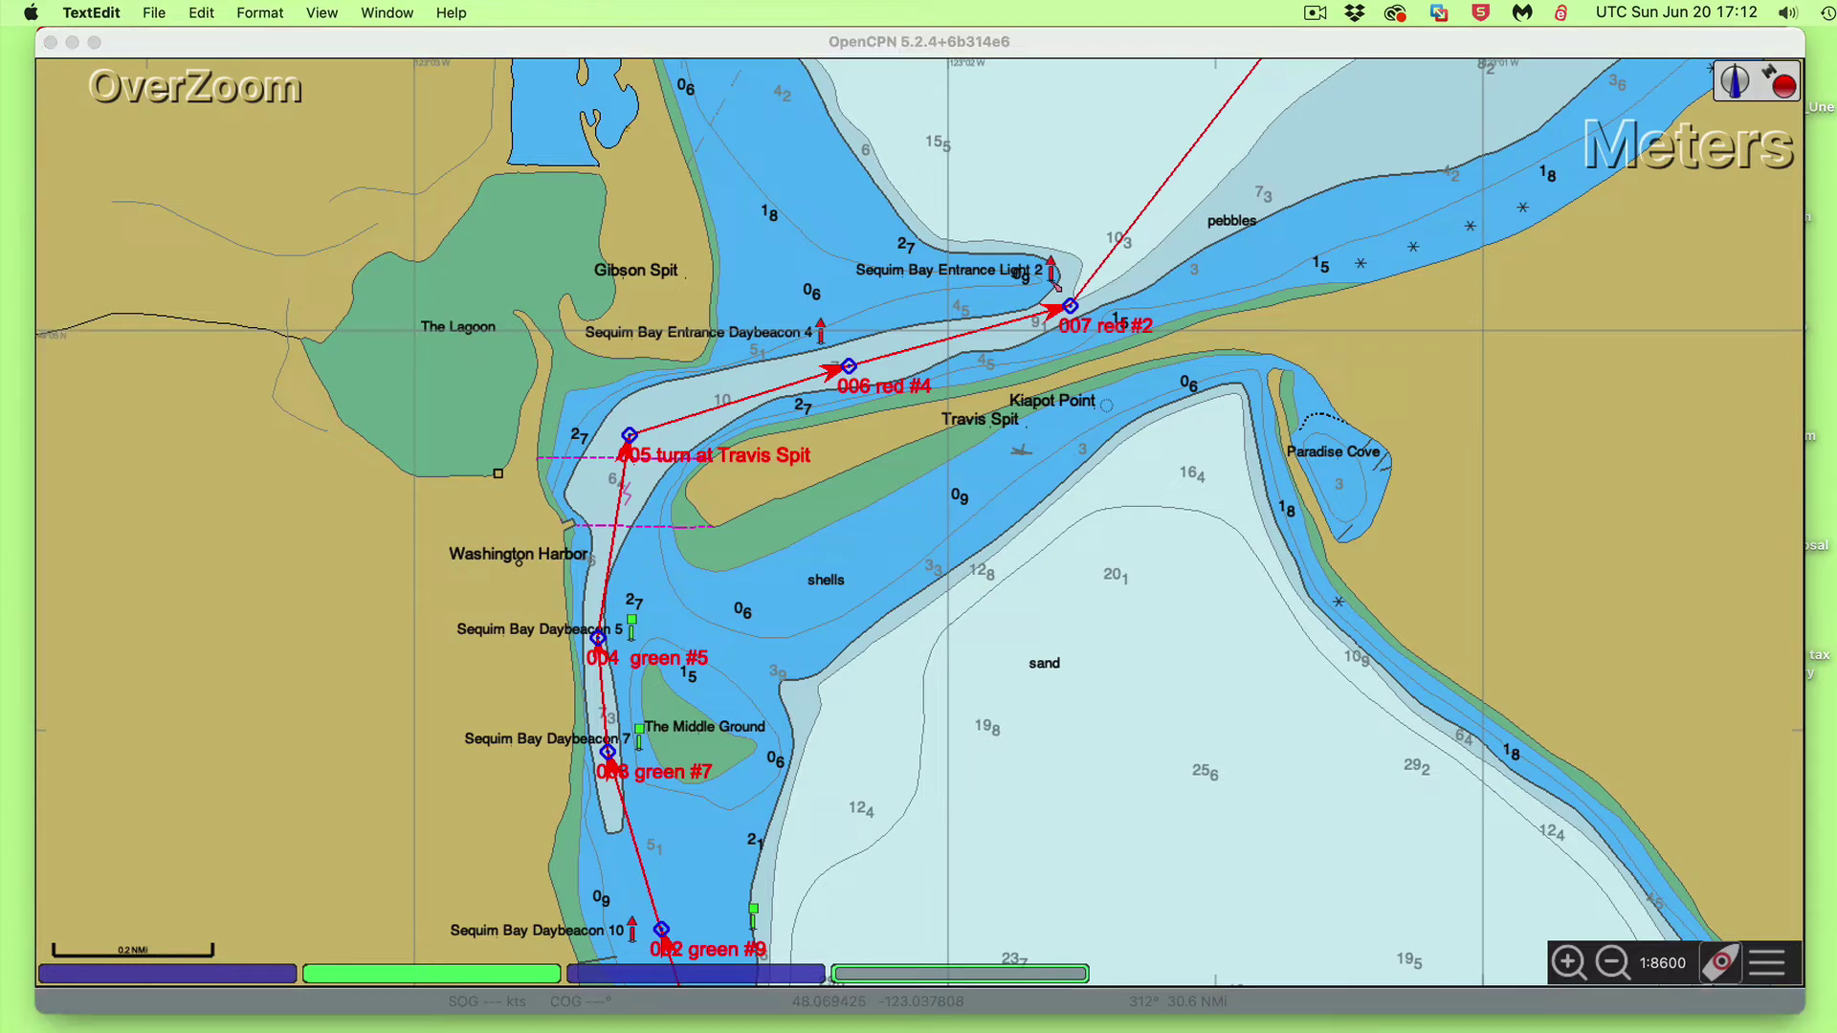
{"action": "key", "text": "super+n"}
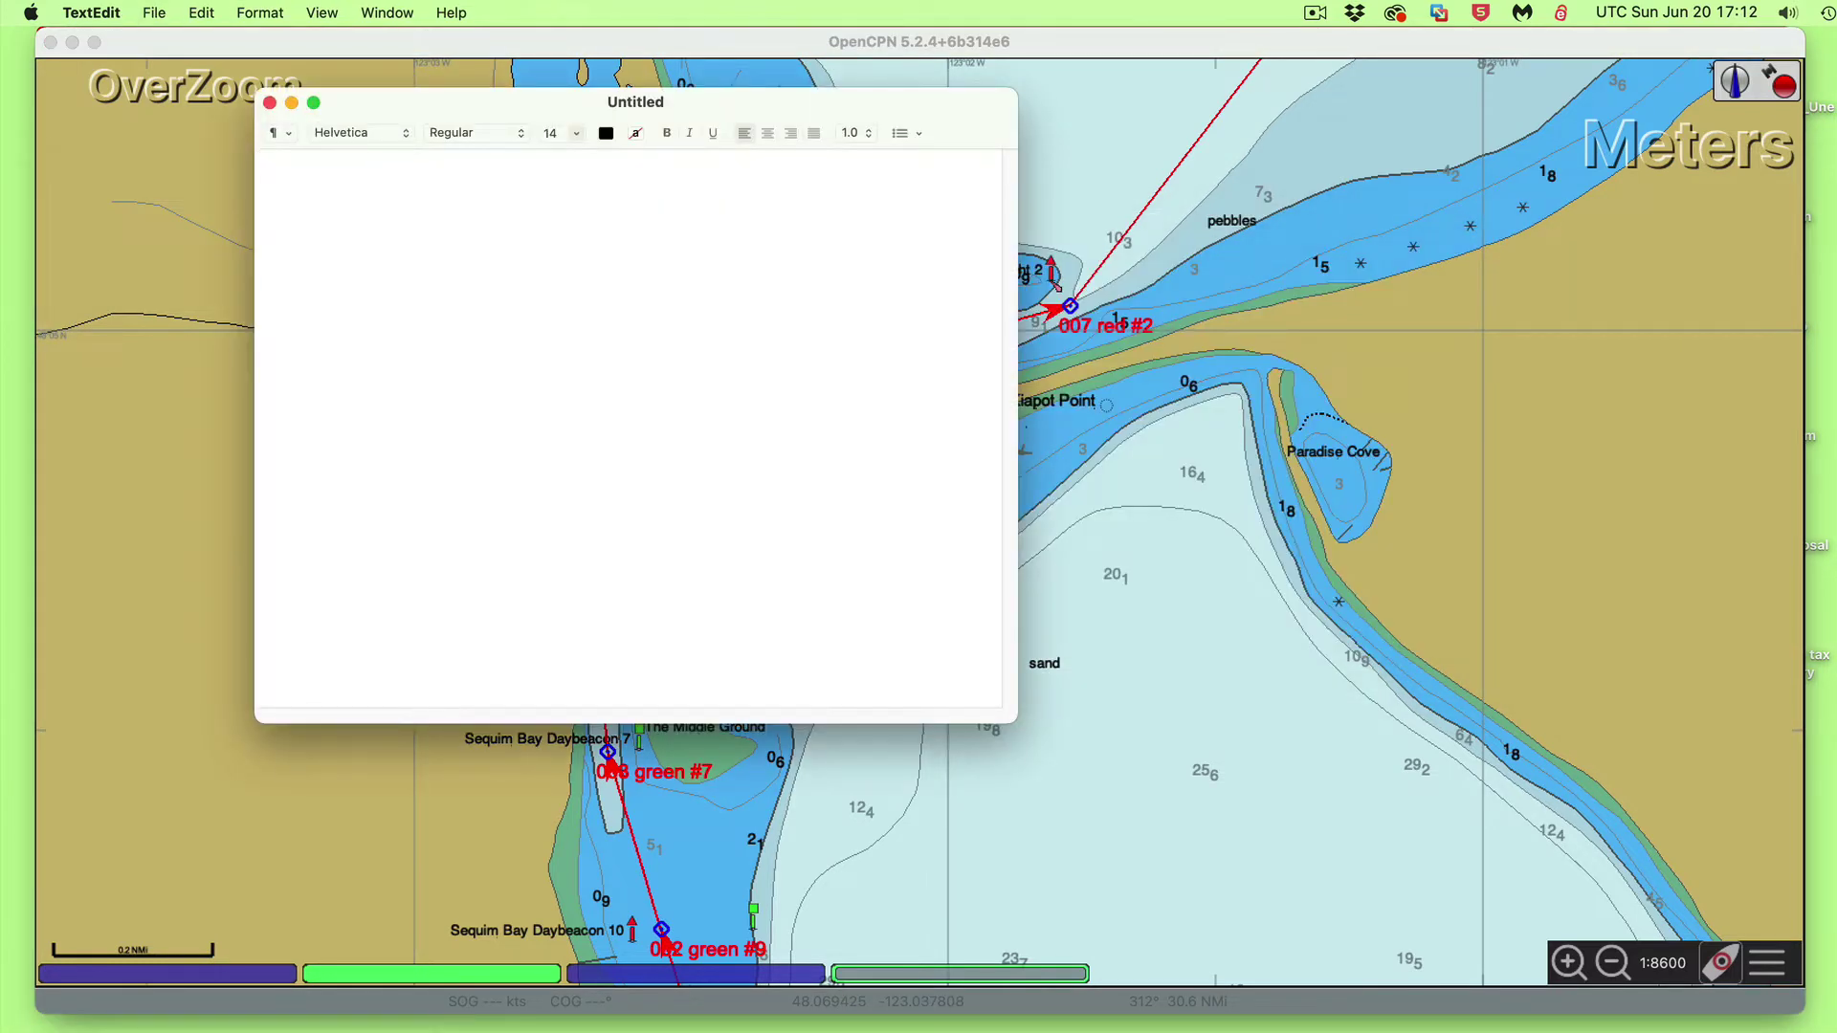
{"action": "key", "text": "super+v"}
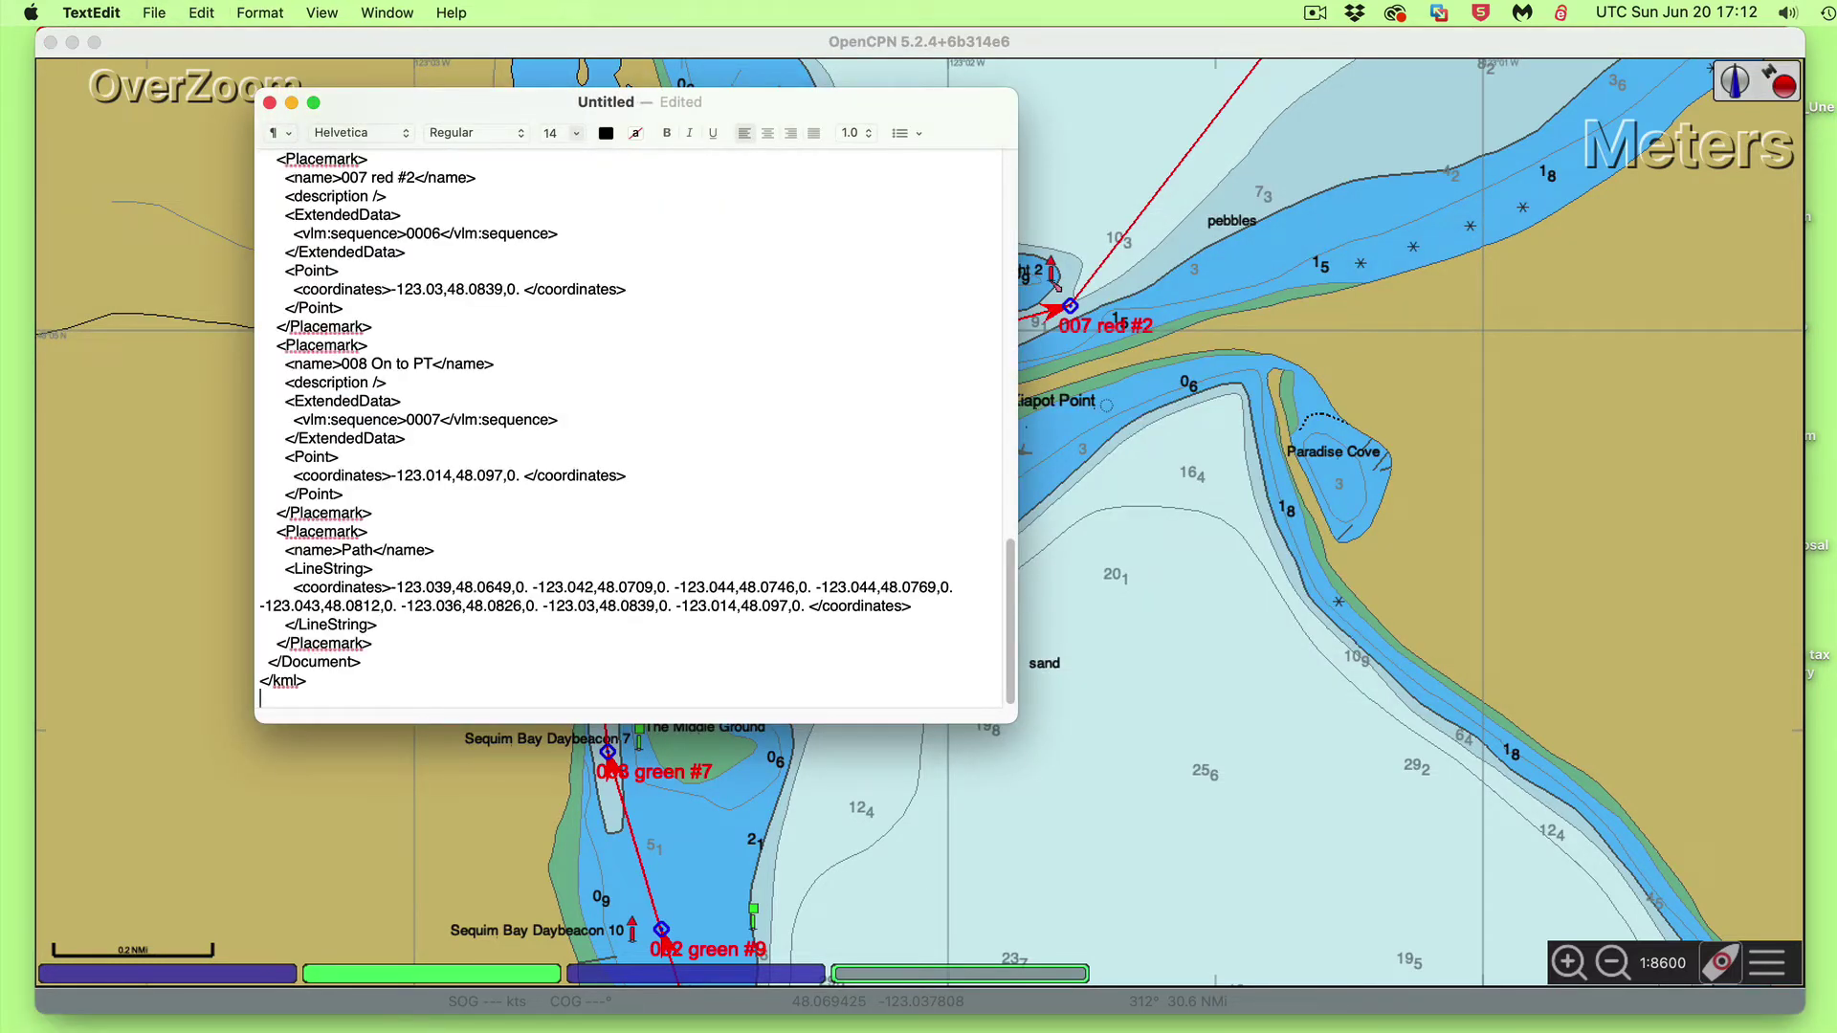
{"action": "scroll", "coordinate": [574, 449], "scroll_direction": "up", "scroll_amount": 15}
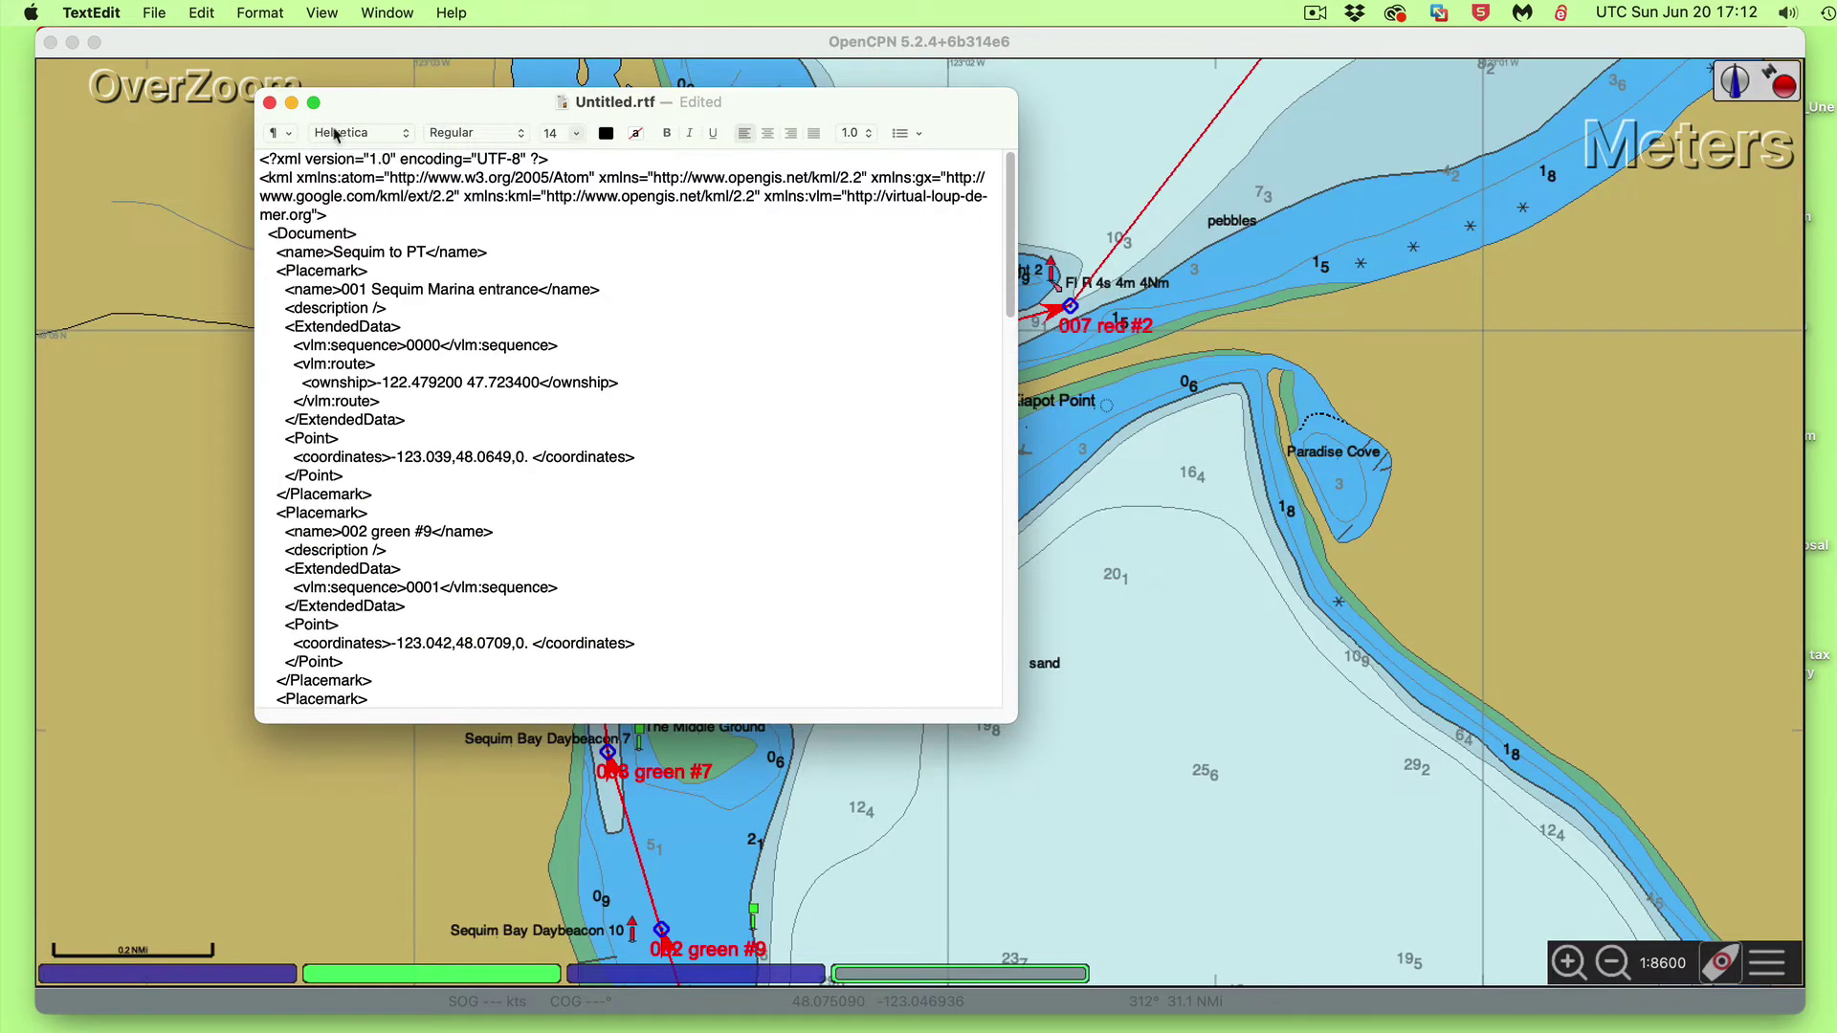
{"action": "scroll", "coordinate": [545, 414], "scroll_direction": "down", "scroll_amount": 2}
{"action": "scroll", "coordinate": [546, 413], "scroll_direction": "up", "scroll_amount": 2}
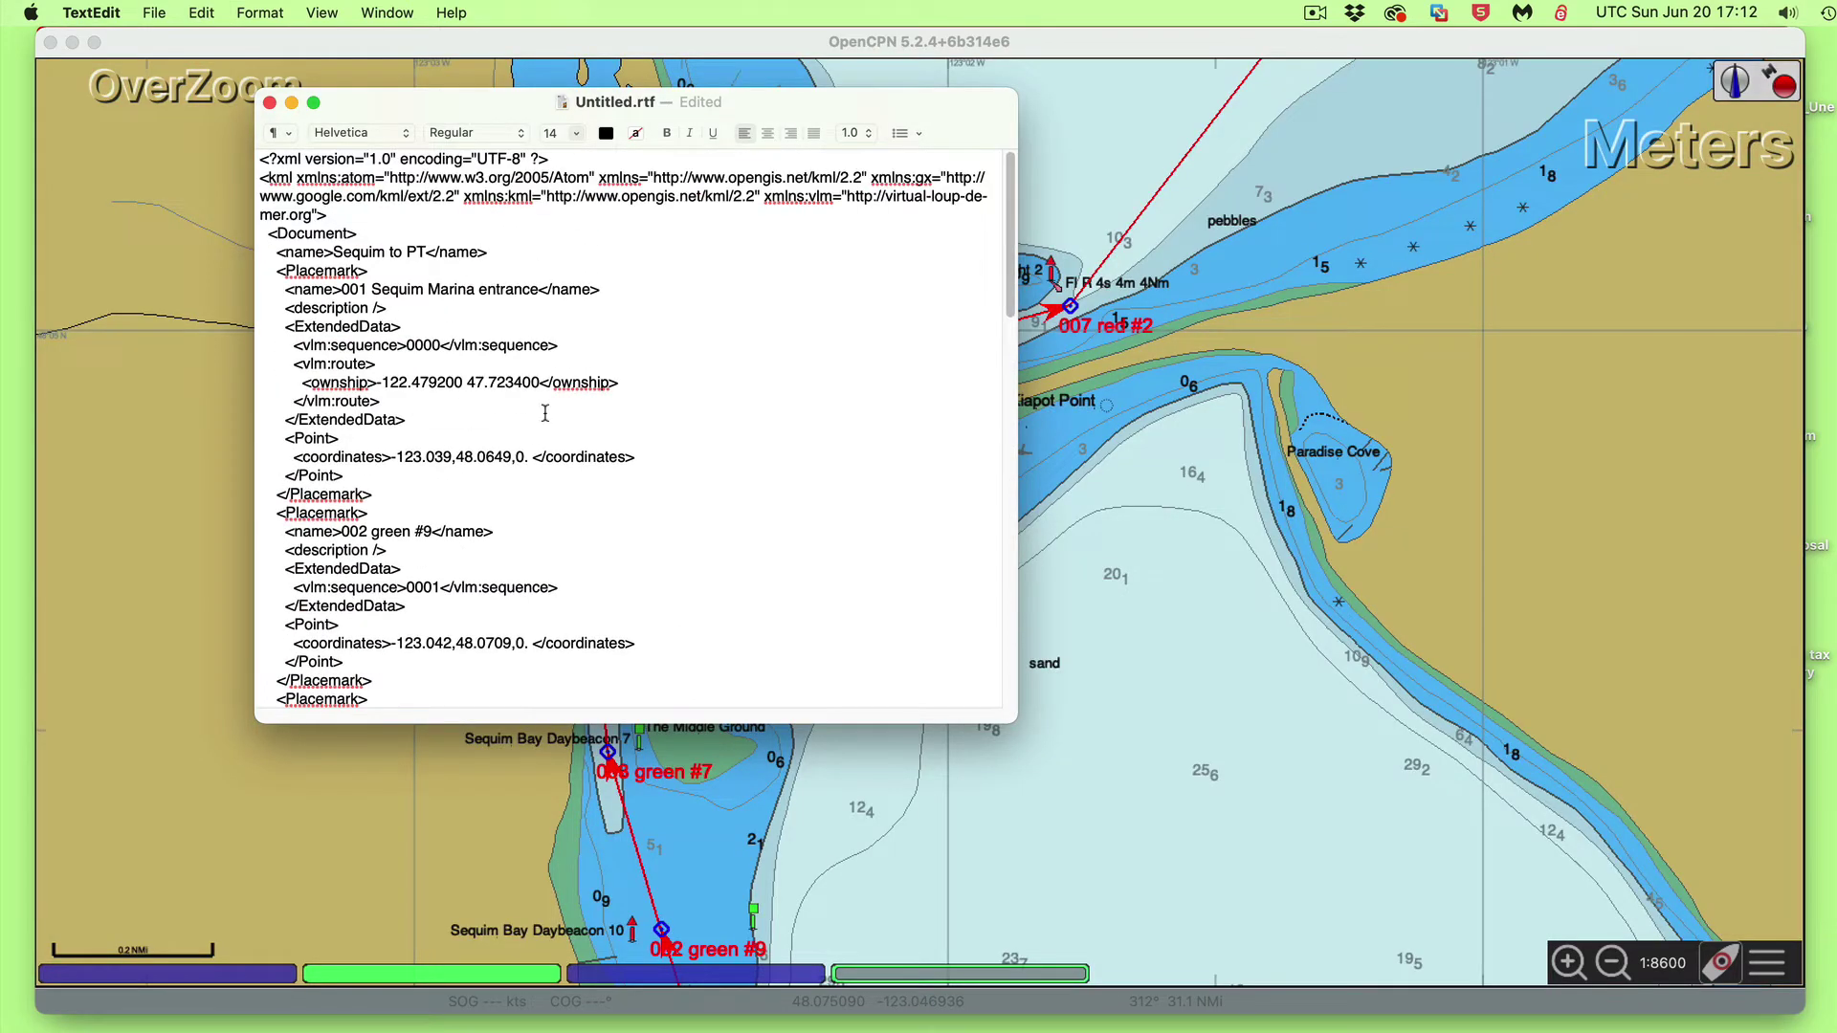
Close the untitled KML text document and delete it instead of saving
{"action": "left_click", "coordinate": [270, 102]}
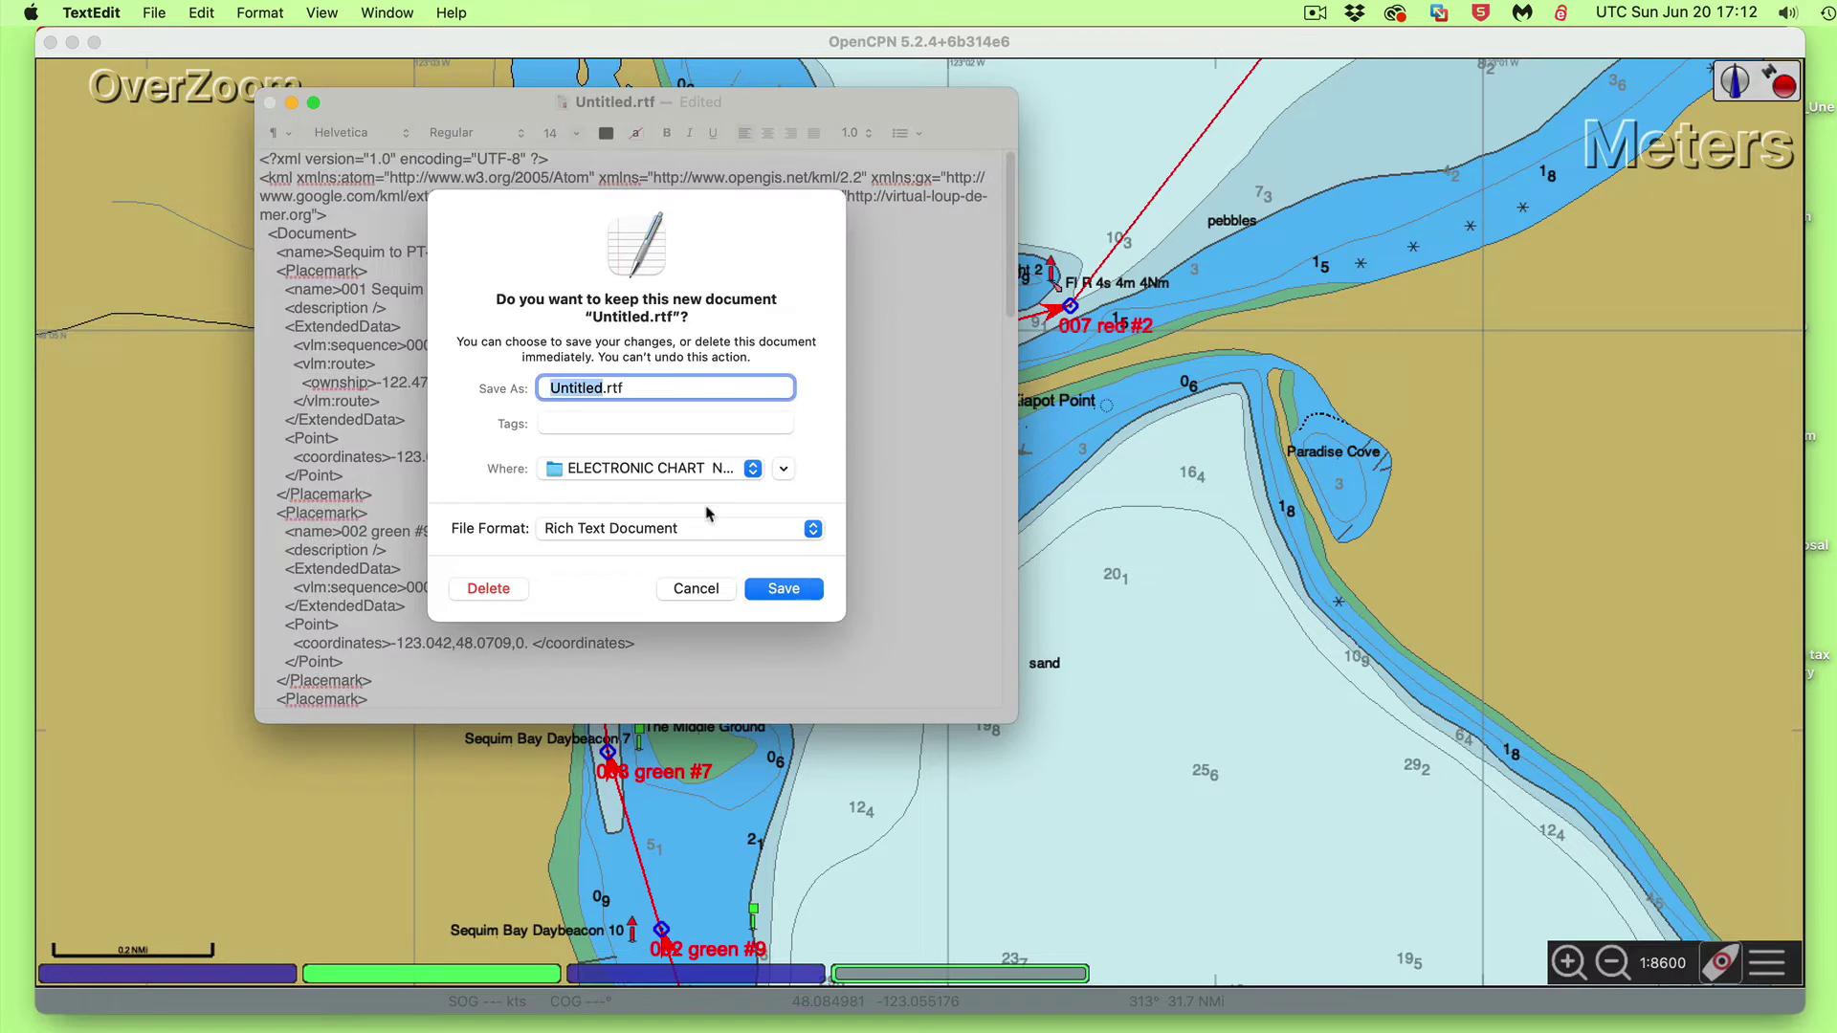
{"action": "left_click", "coordinate": [694, 589]}
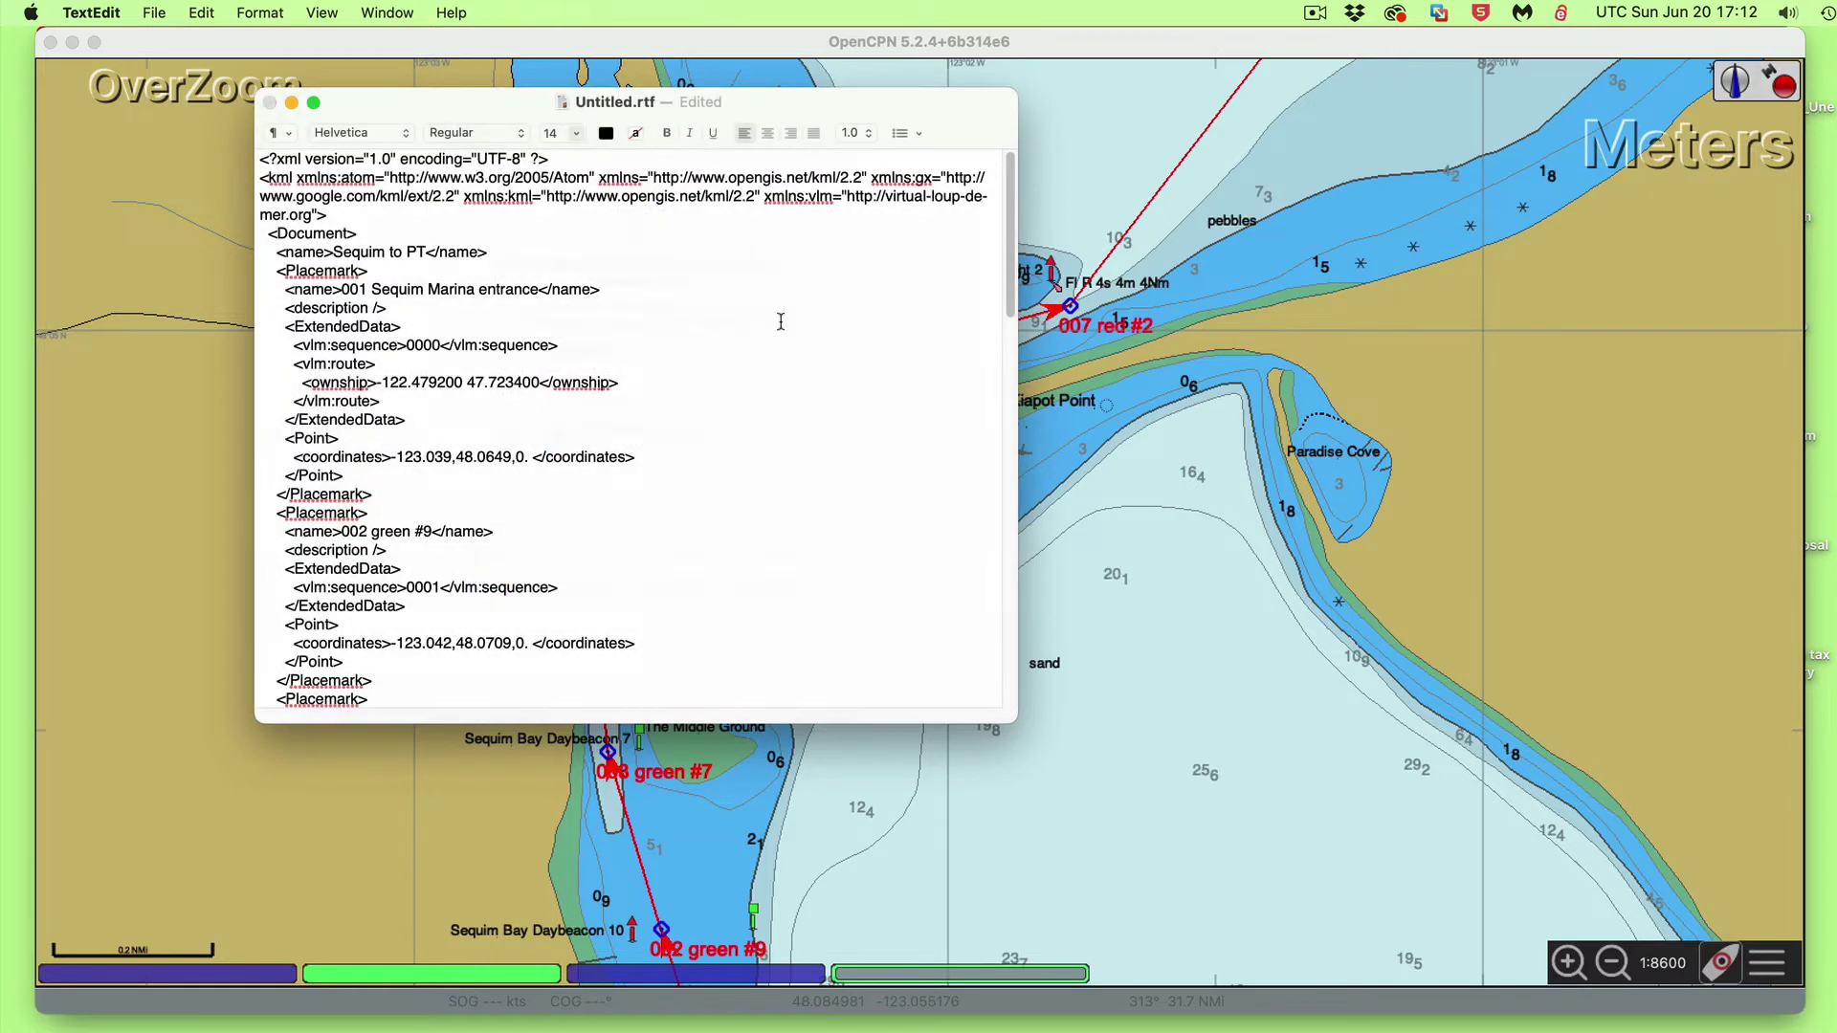
{"action": "left_click", "coordinate": [271, 112]}
{"action": "left_click", "coordinate": [485, 590]}
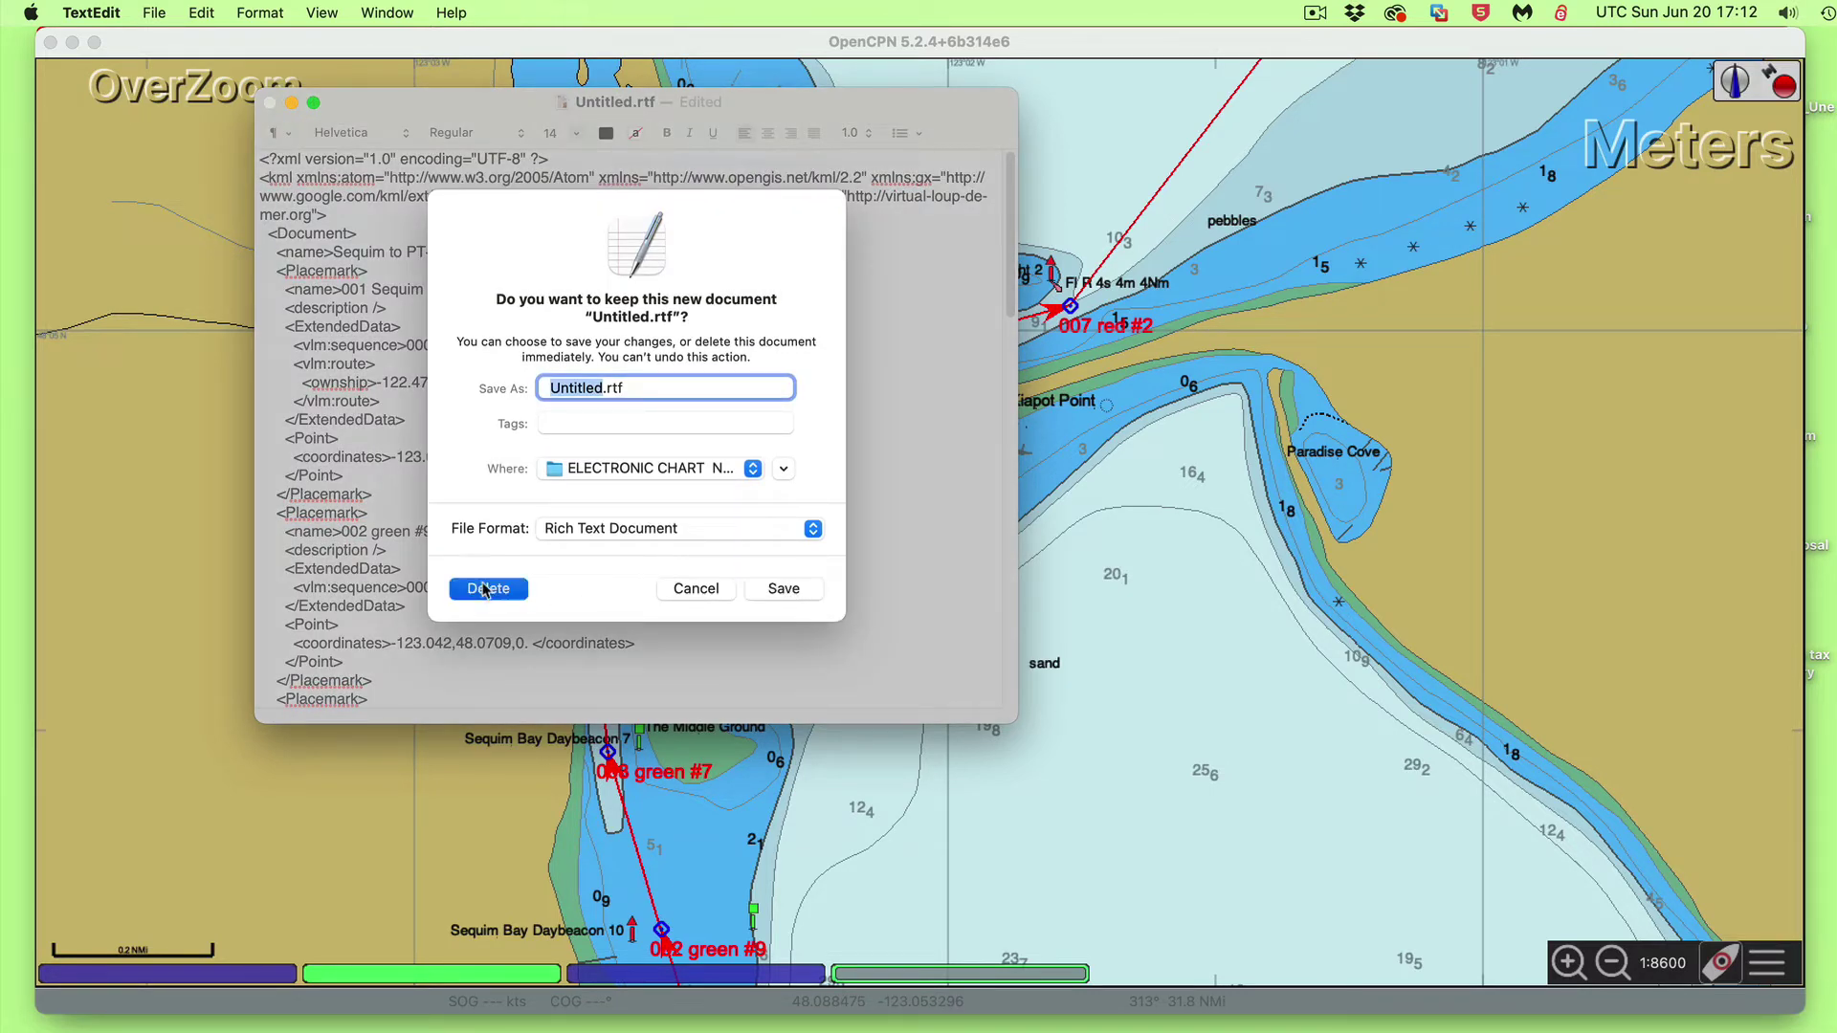
Switch to qtVlm and delete the route PT to Sequim 2 from qtVlm, confirming the deletion
{"action": "left_click", "coordinate": [1359, 143]}
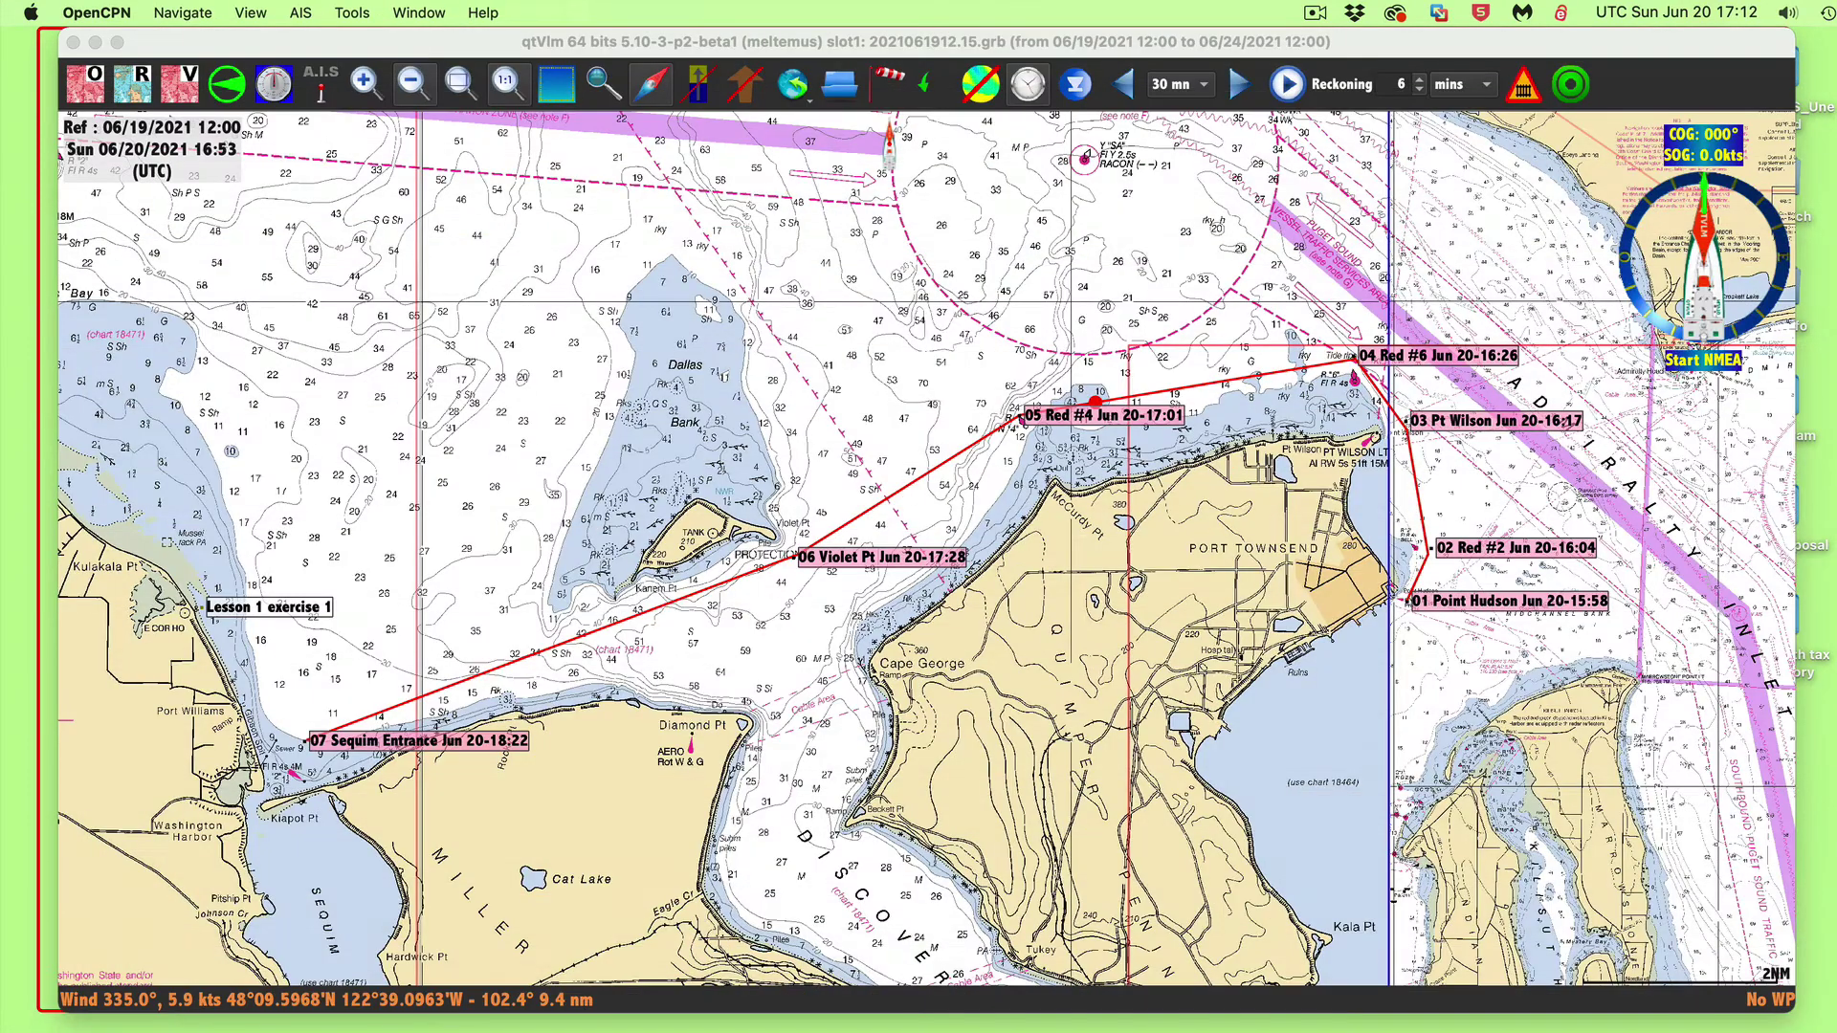
{"action": "left_click", "coordinate": [930, 632]}
{"action": "scroll", "coordinate": [1015, 517], "scroll_direction": "down", "scroll_amount": 3}
{"action": "scroll", "coordinate": [957, 497], "scroll_direction": "left", "scroll_amount": 4}
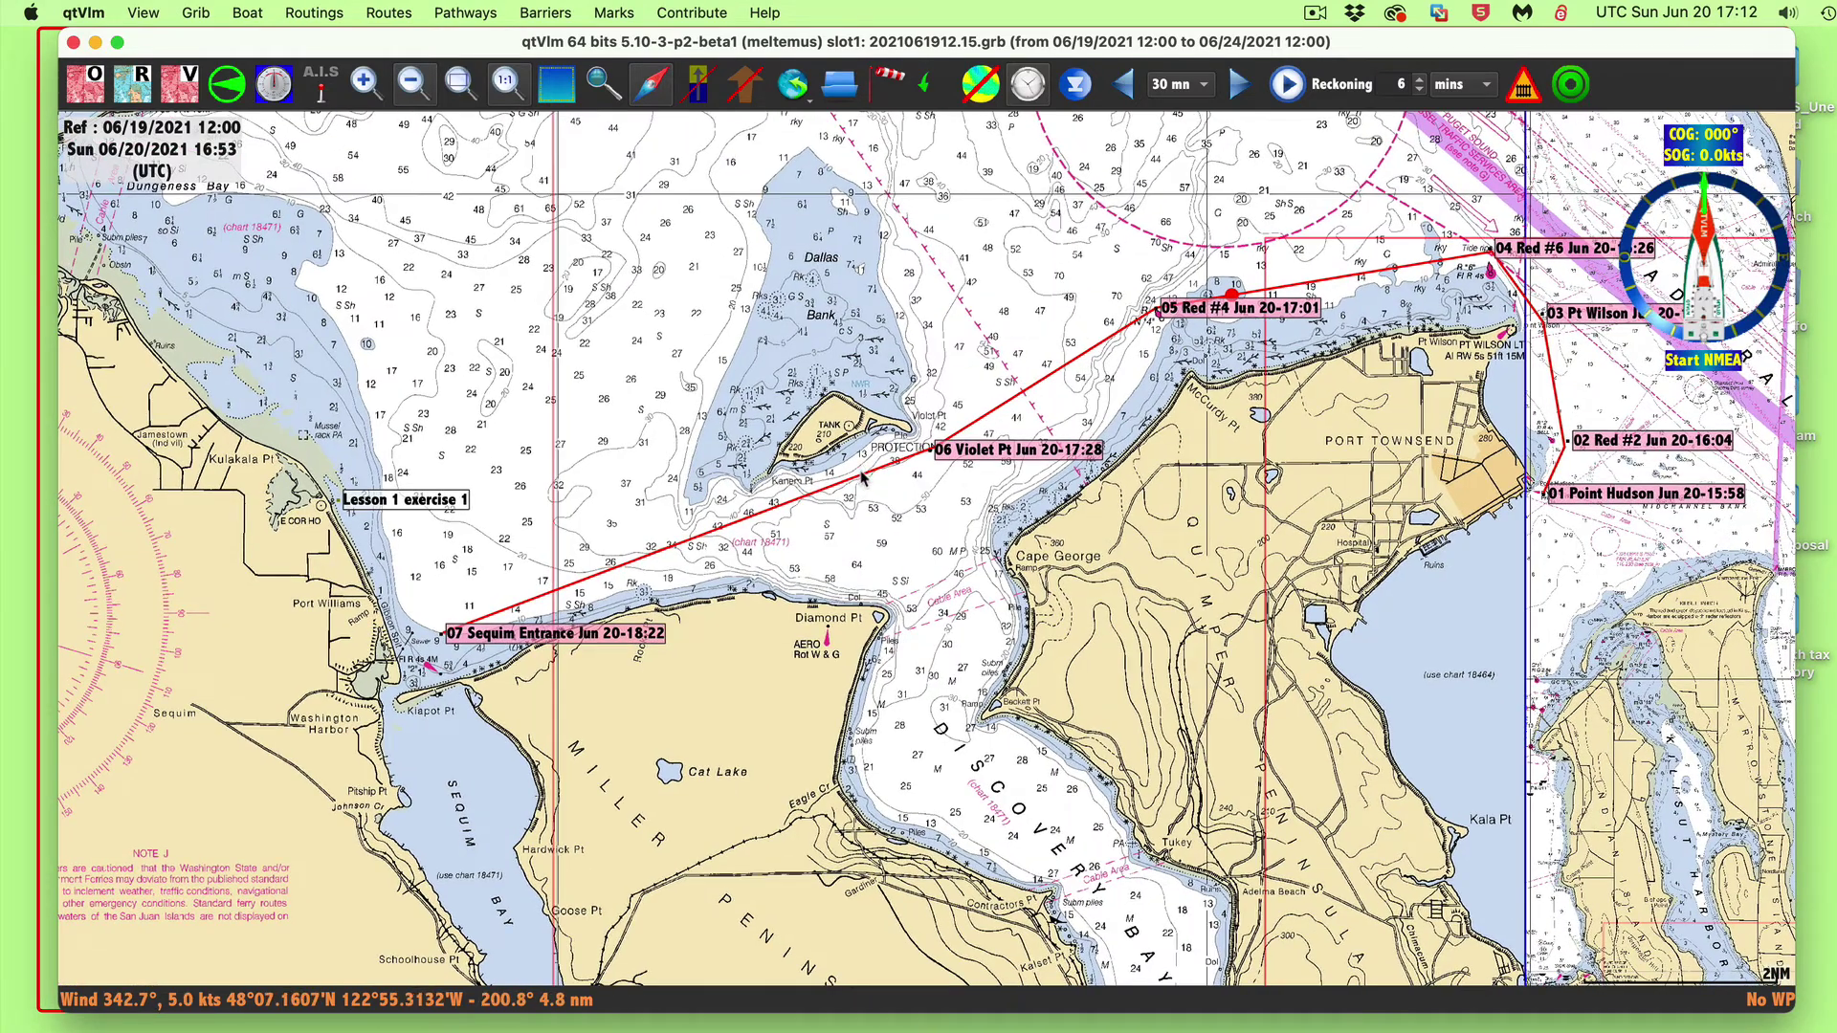
{"action": "right_click", "coordinate": [860, 481]}
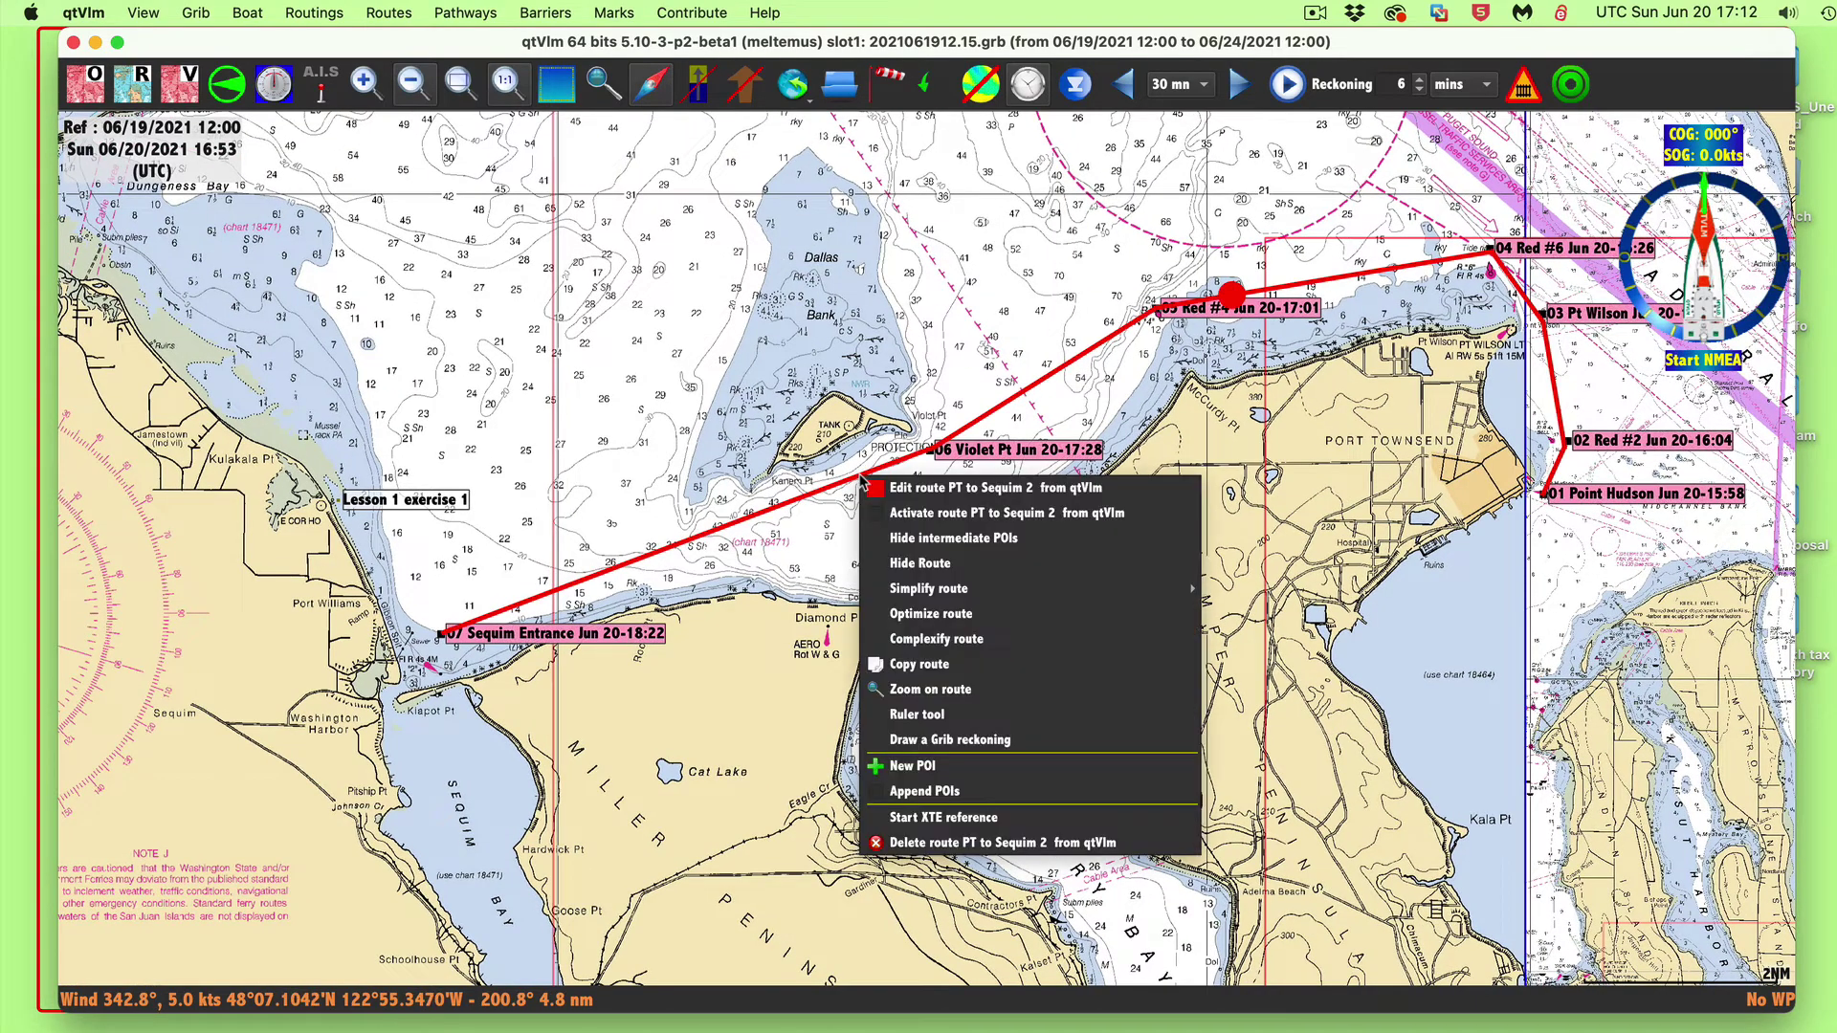
{"action": "left_click", "coordinate": [931, 847]}
{"action": "left_click", "coordinate": [1075, 545]}
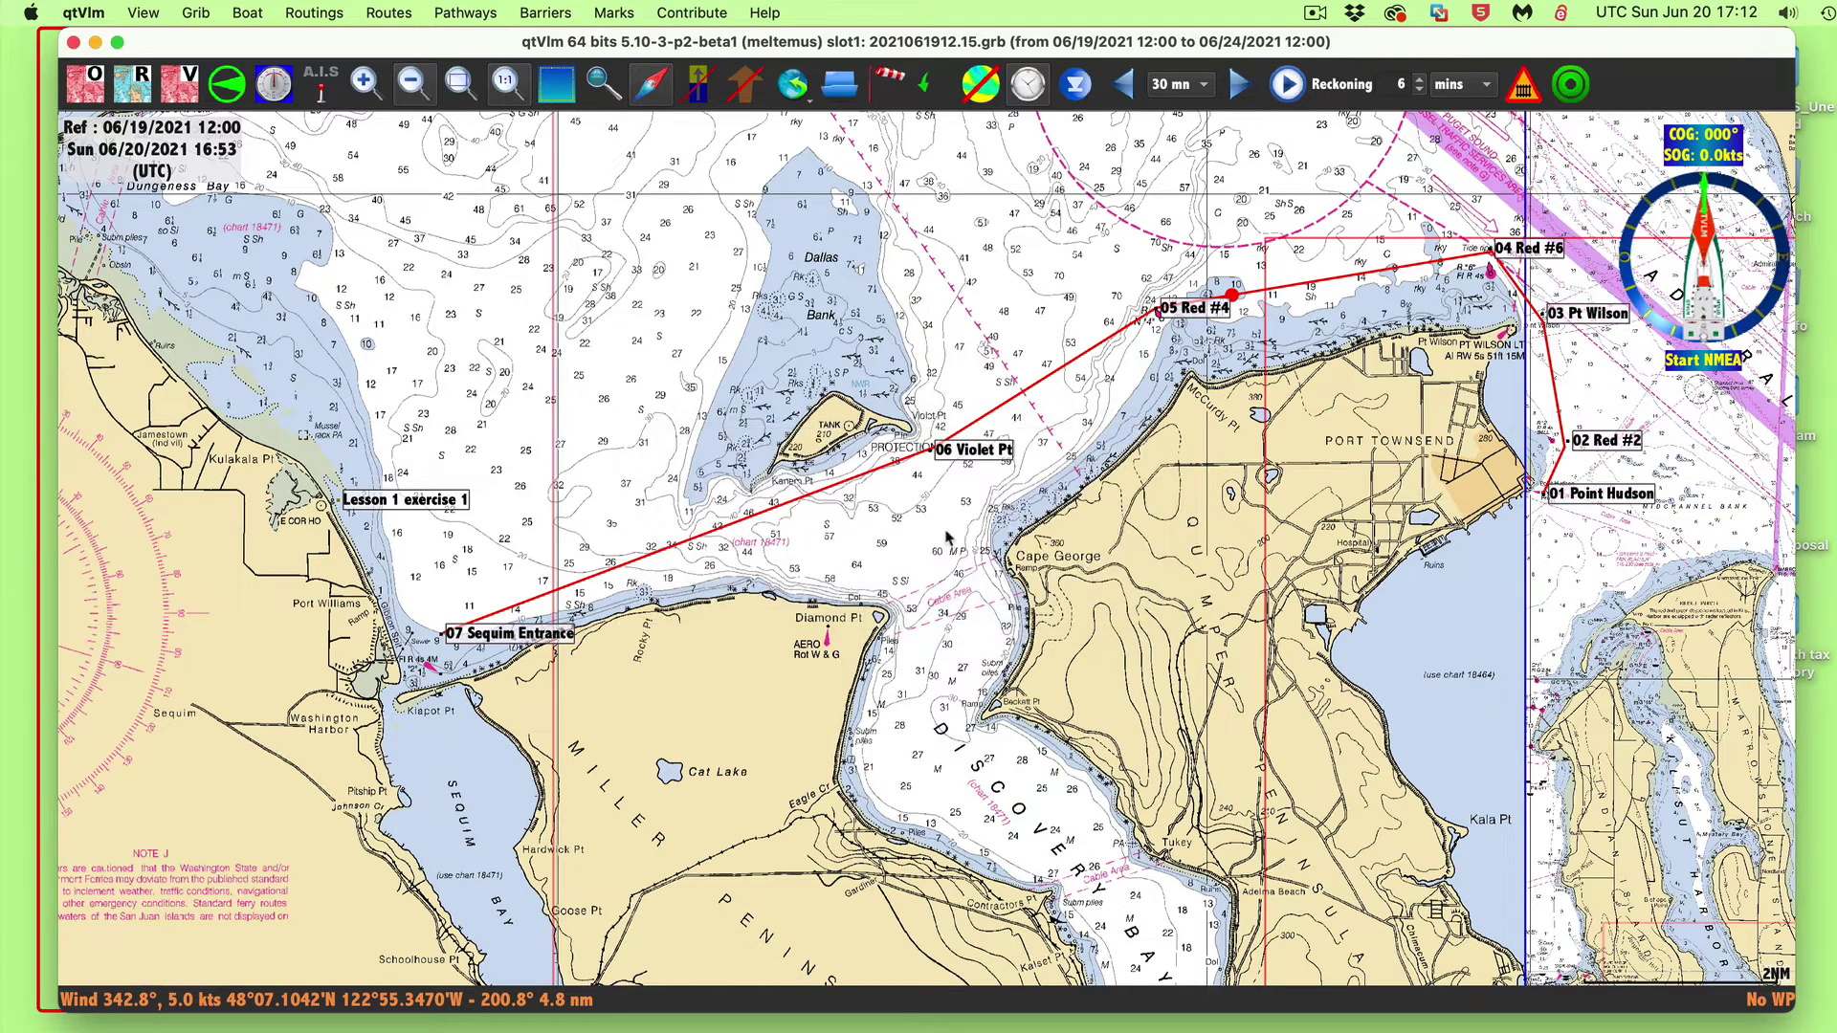
Paste the copied Sequim to PT route onto the qtVlm chart and view it up close in Sequim Bay
{"action": "right_click", "coordinate": [600, 450]}
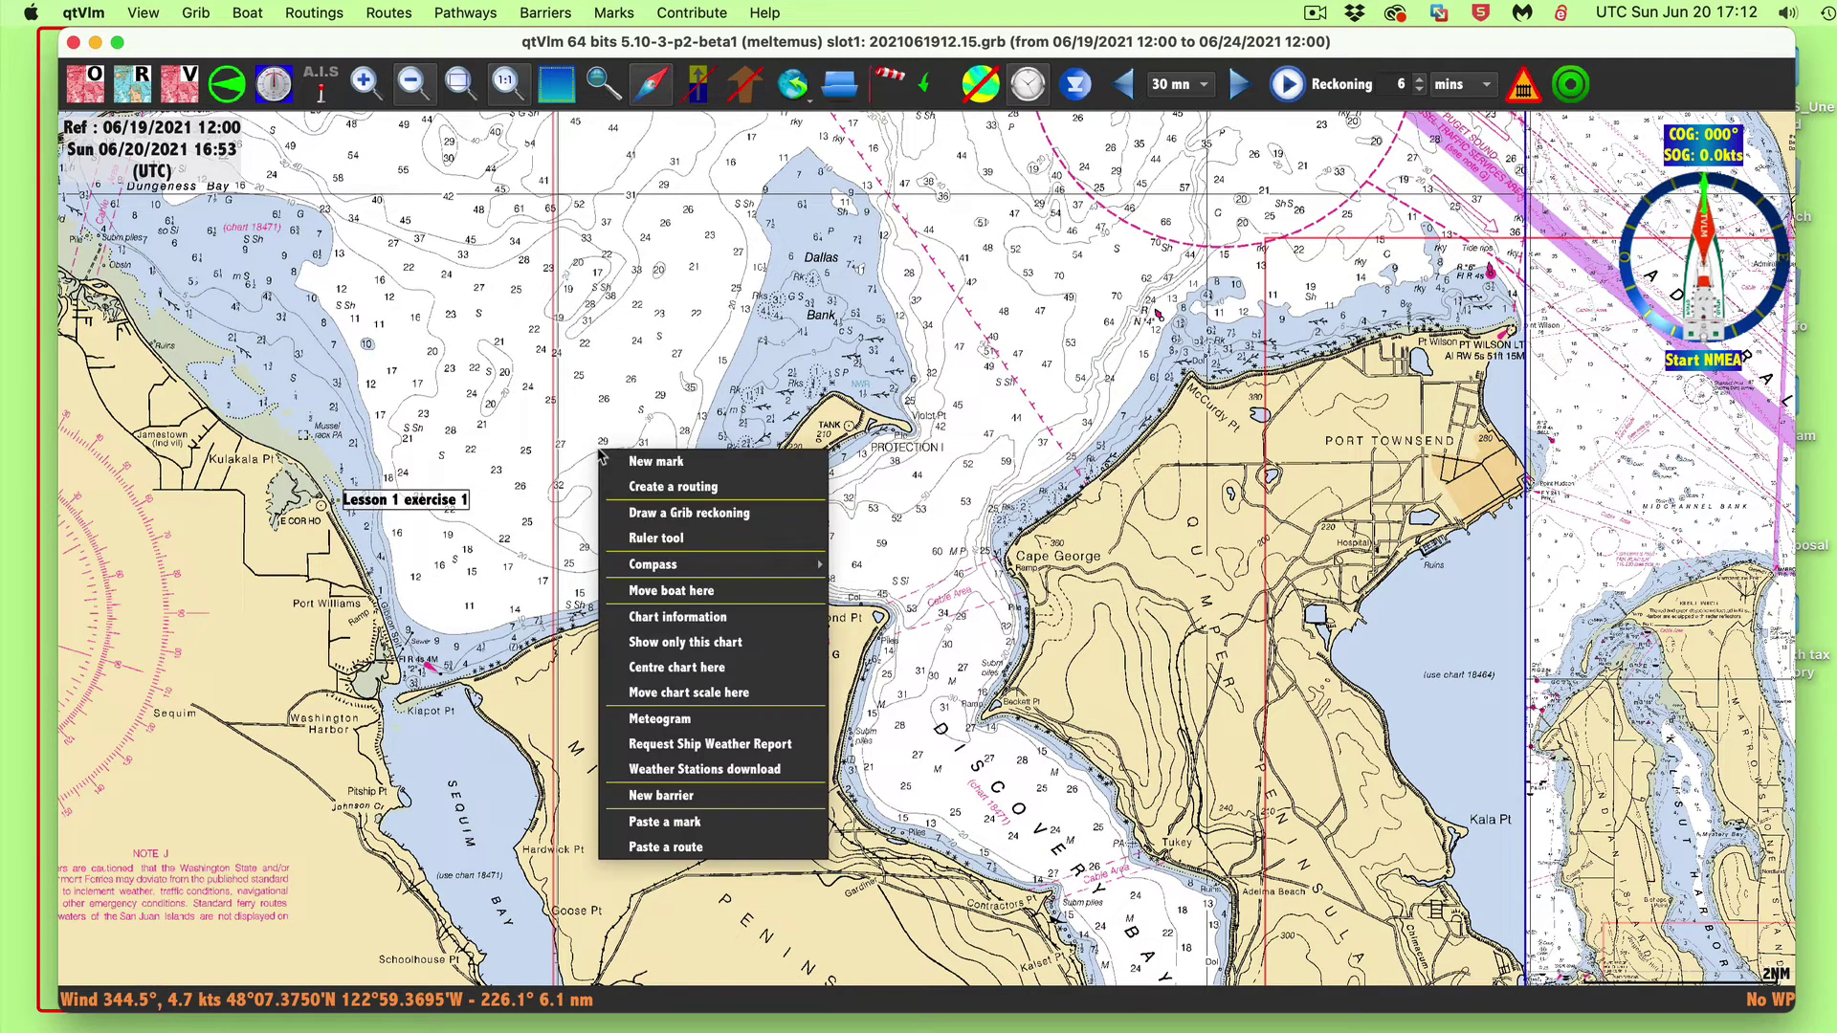
{"action": "left_click", "coordinate": [687, 848]}
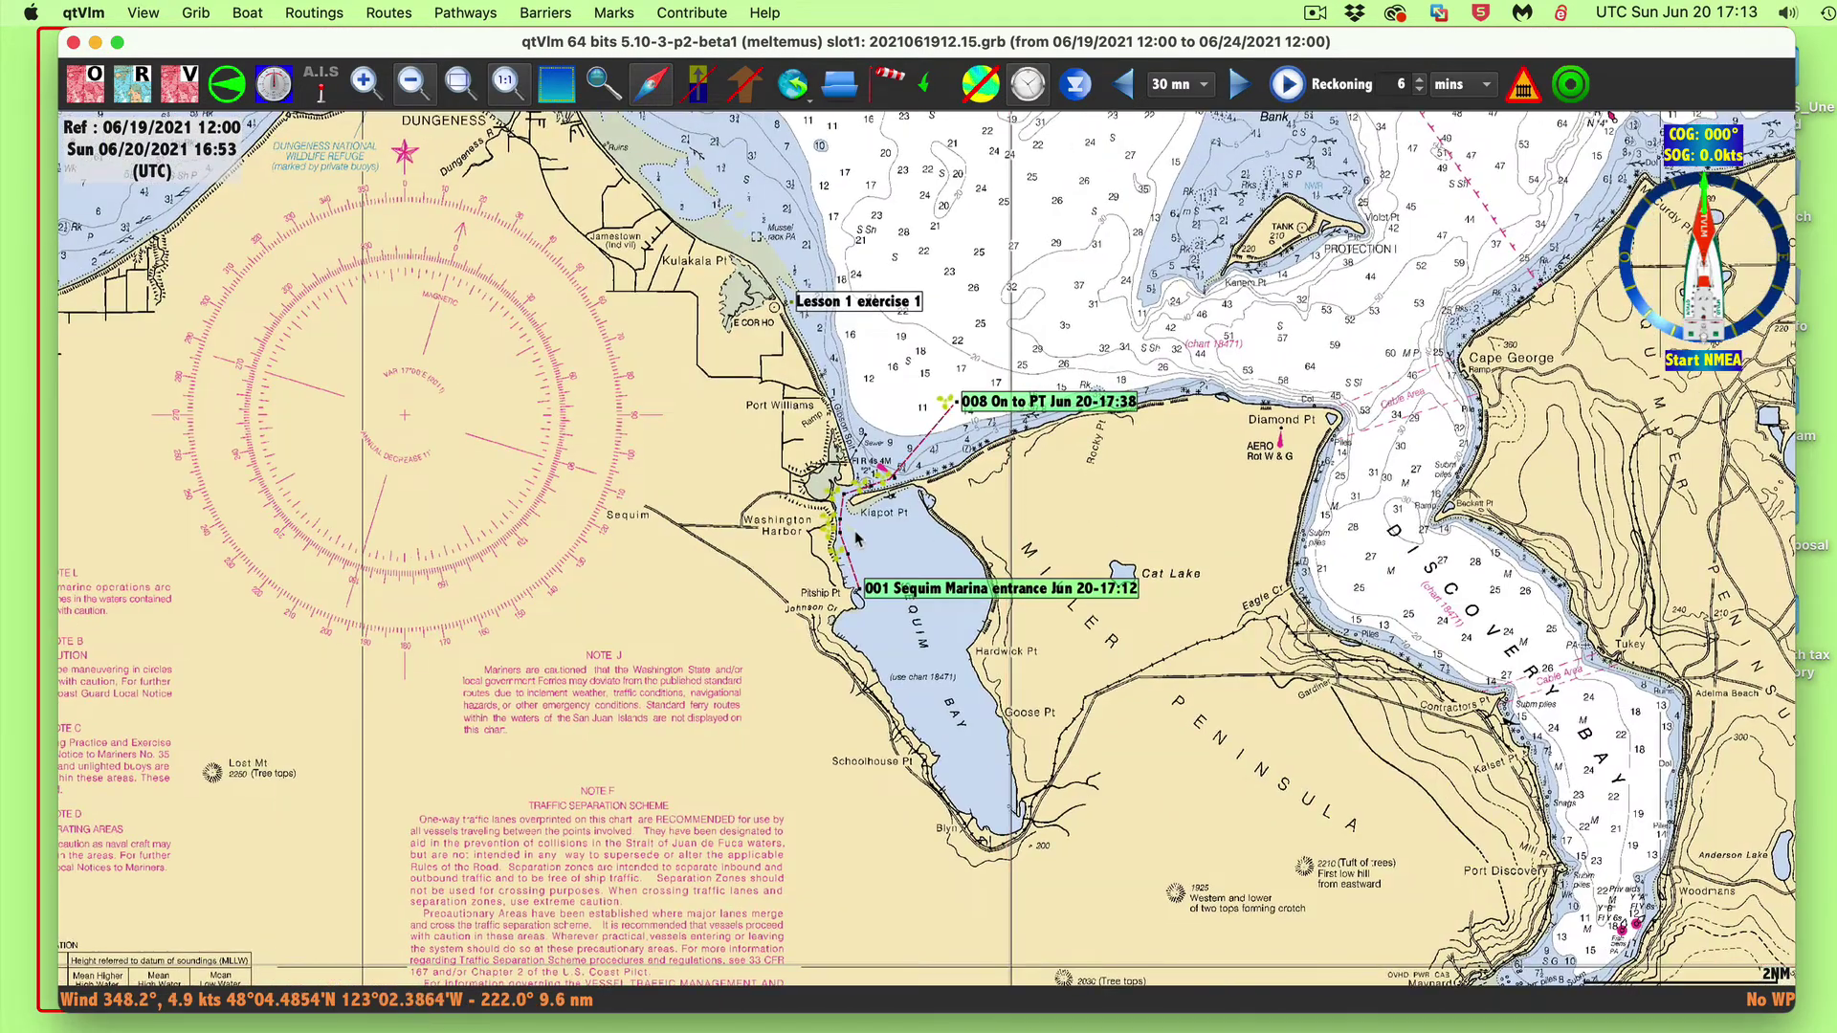
{"action": "scroll", "coordinate": [855, 539], "scroll_direction": "up", "scroll_amount": 3}
{"action": "scroll", "coordinate": [855, 538], "scroll_direction": "up", "scroll_amount": 3}
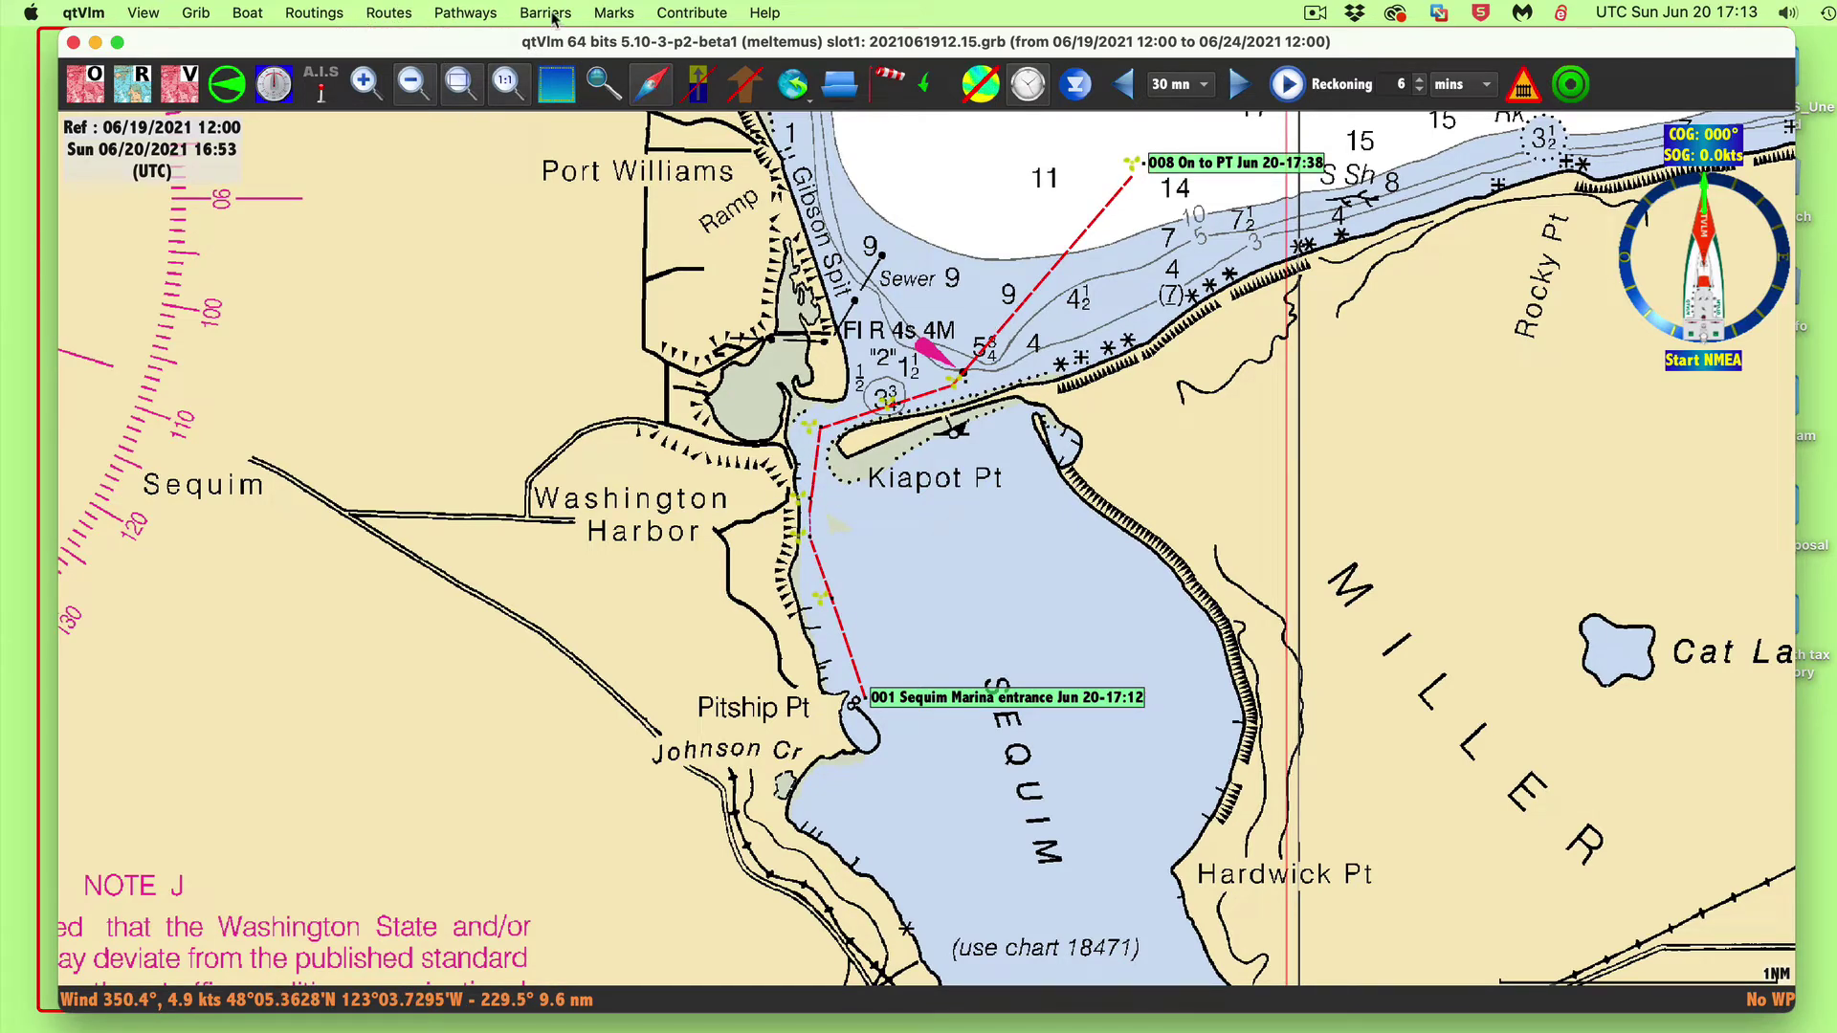
Edit the Sequim to PT route to show its intermediate POIs and stop drawing wind arrows at POIs, and inspect its waypoints up close
{"action": "left_click", "coordinate": [383, 19]}
{"action": "mouse_move", "coordinate": [395, 76]}
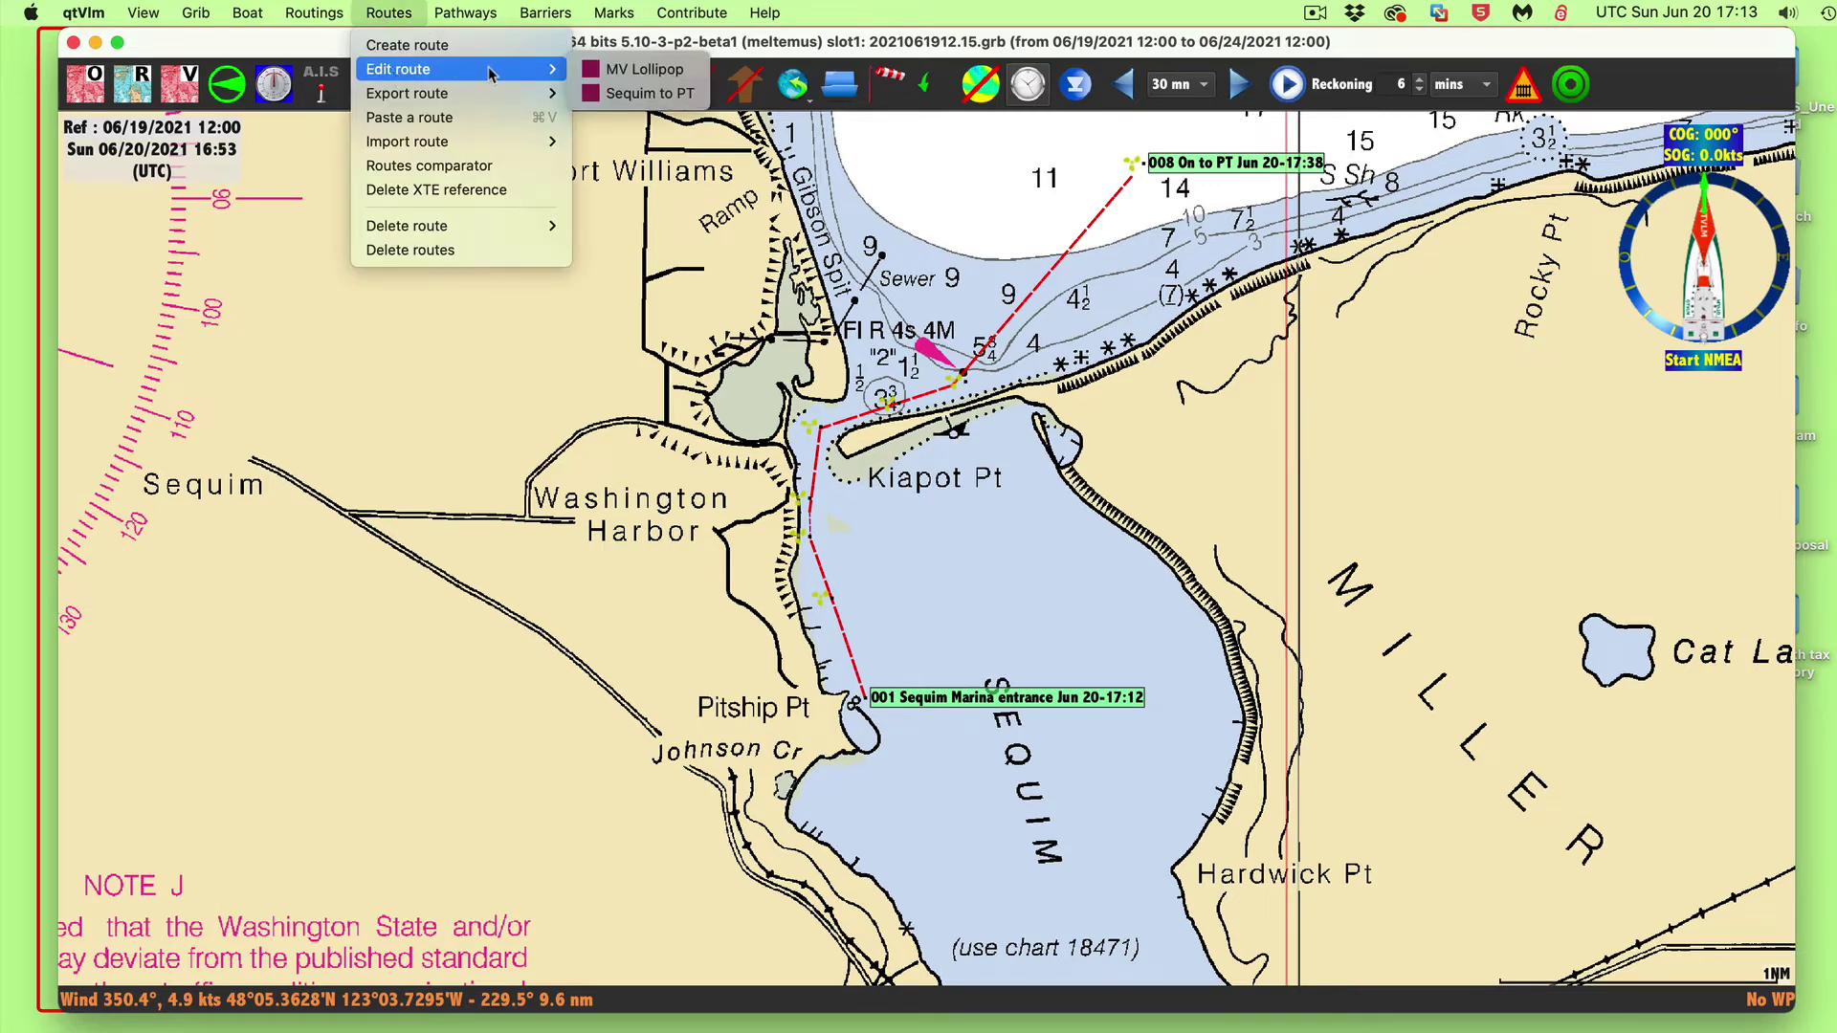
{"action": "left_click", "coordinate": [650, 95]}
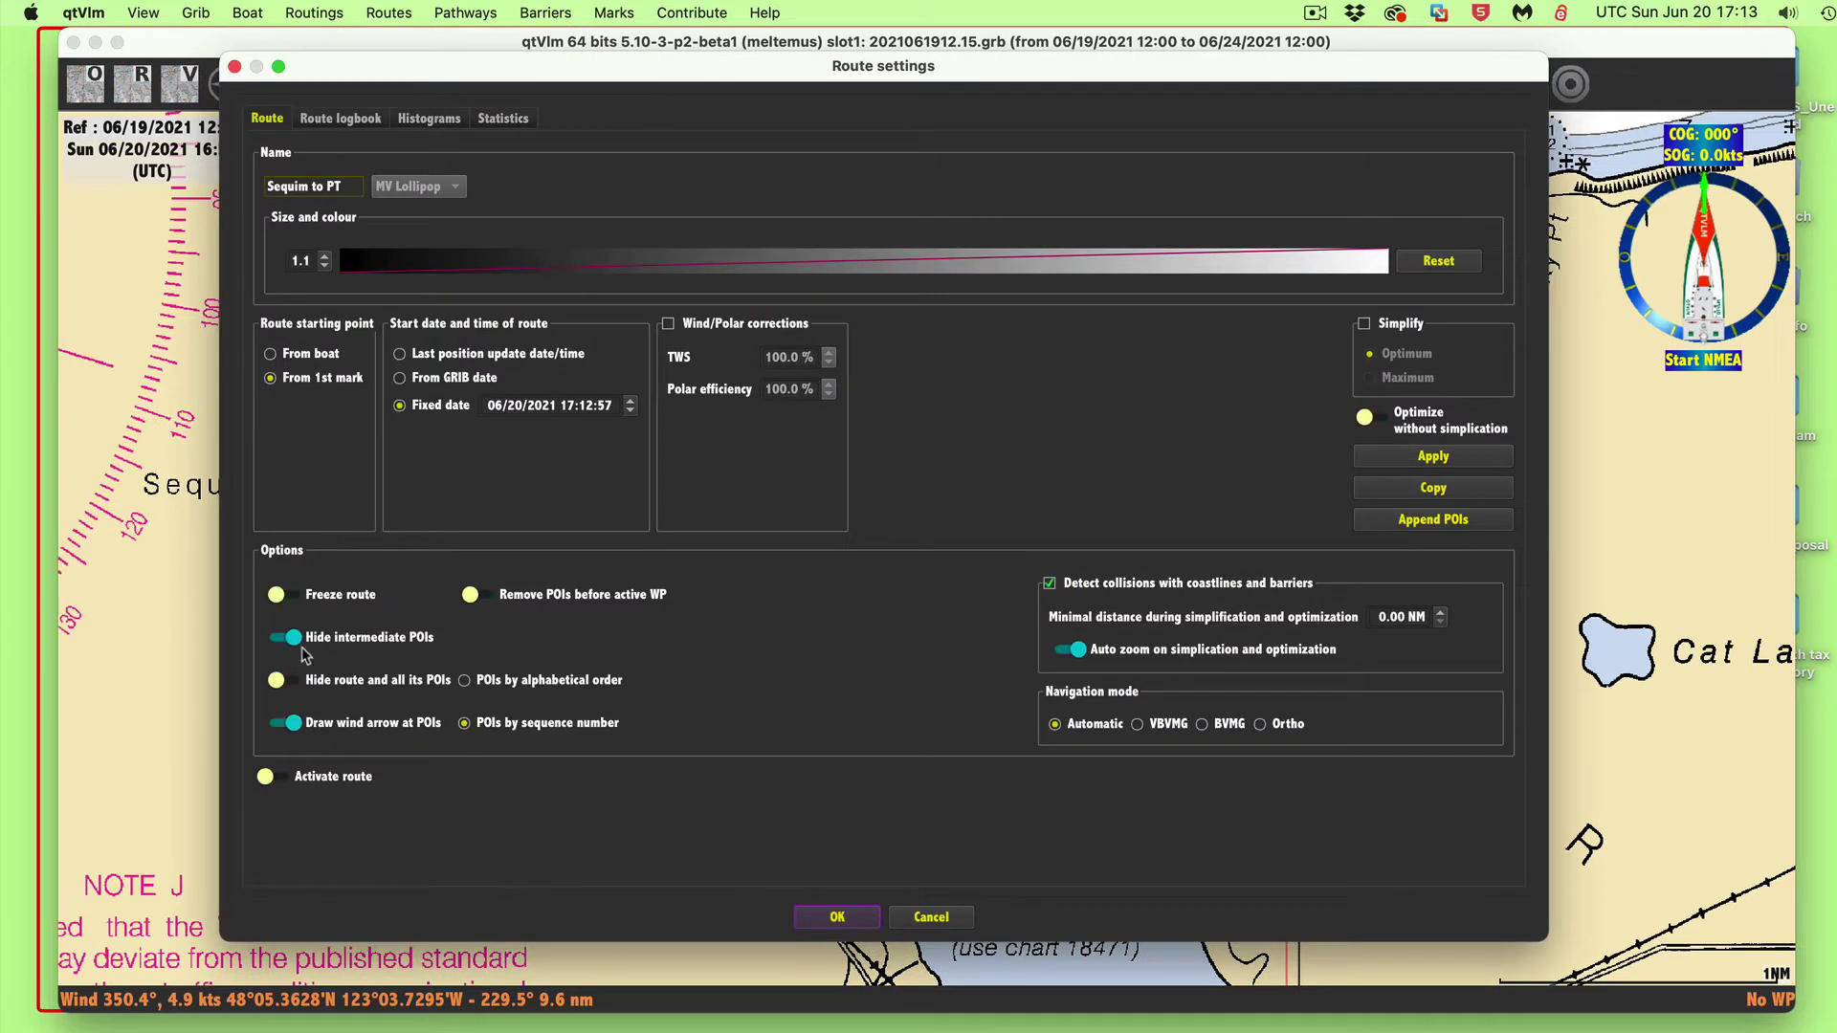
{"action": "left_click", "coordinate": [301, 641]}
{"action": "left_click", "coordinate": [293, 724]}
{"action": "left_click", "coordinate": [847, 915]}
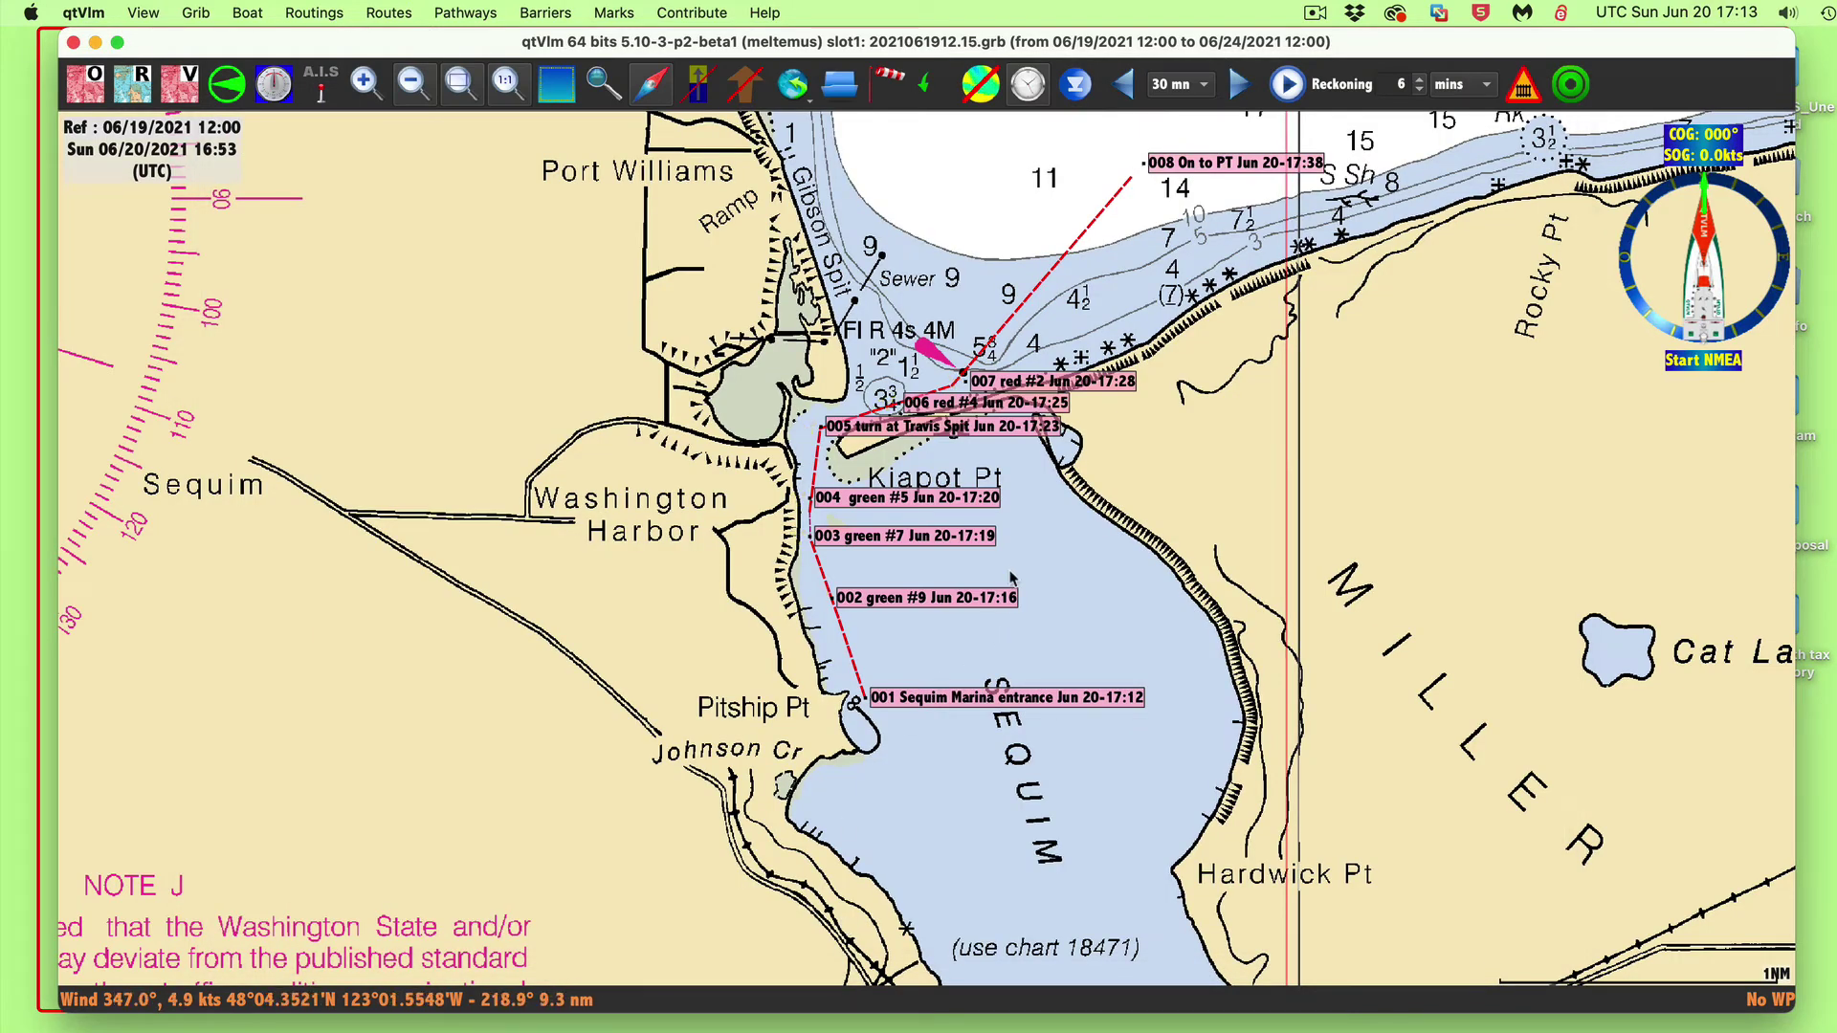
{"action": "scroll", "coordinate": [1011, 577], "scroll_direction": "up", "scroll_amount": 3}
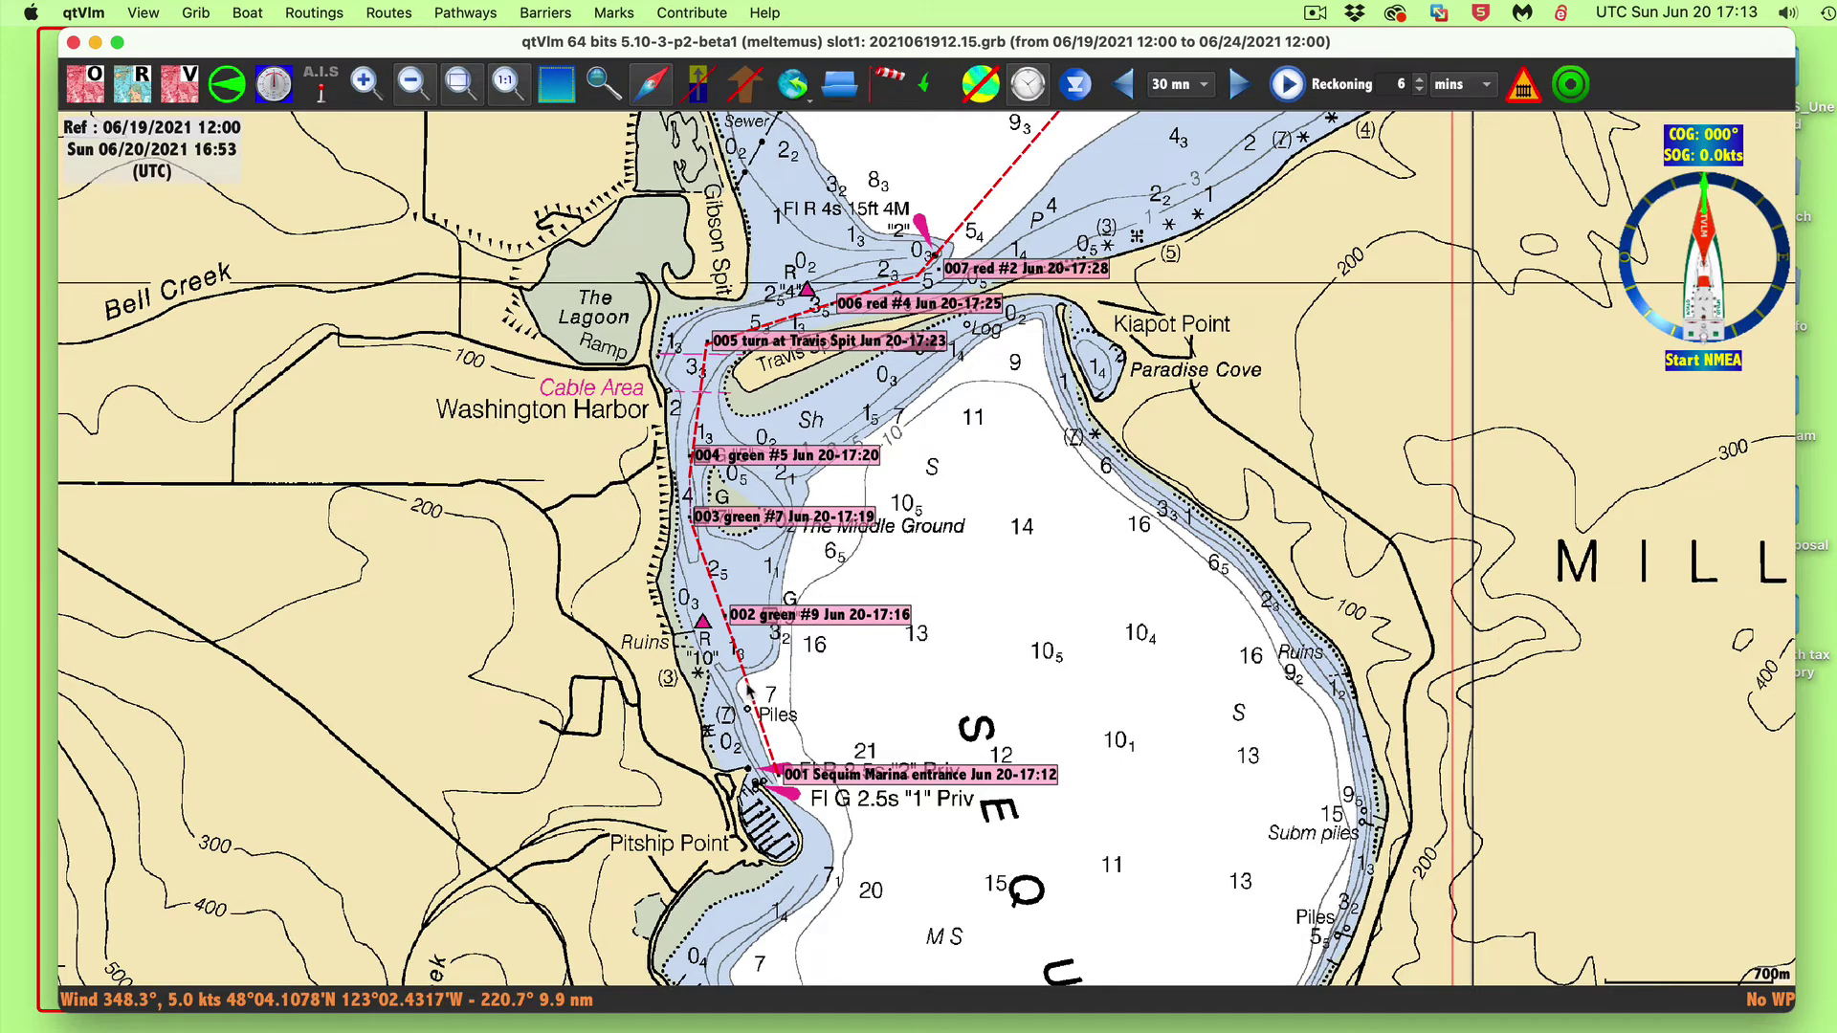
Replace the raster chart display with the vector charts and view the Sequim to PT route more closely in Sequim Bay
{"action": "mouse_move", "coordinate": [747, 688]}
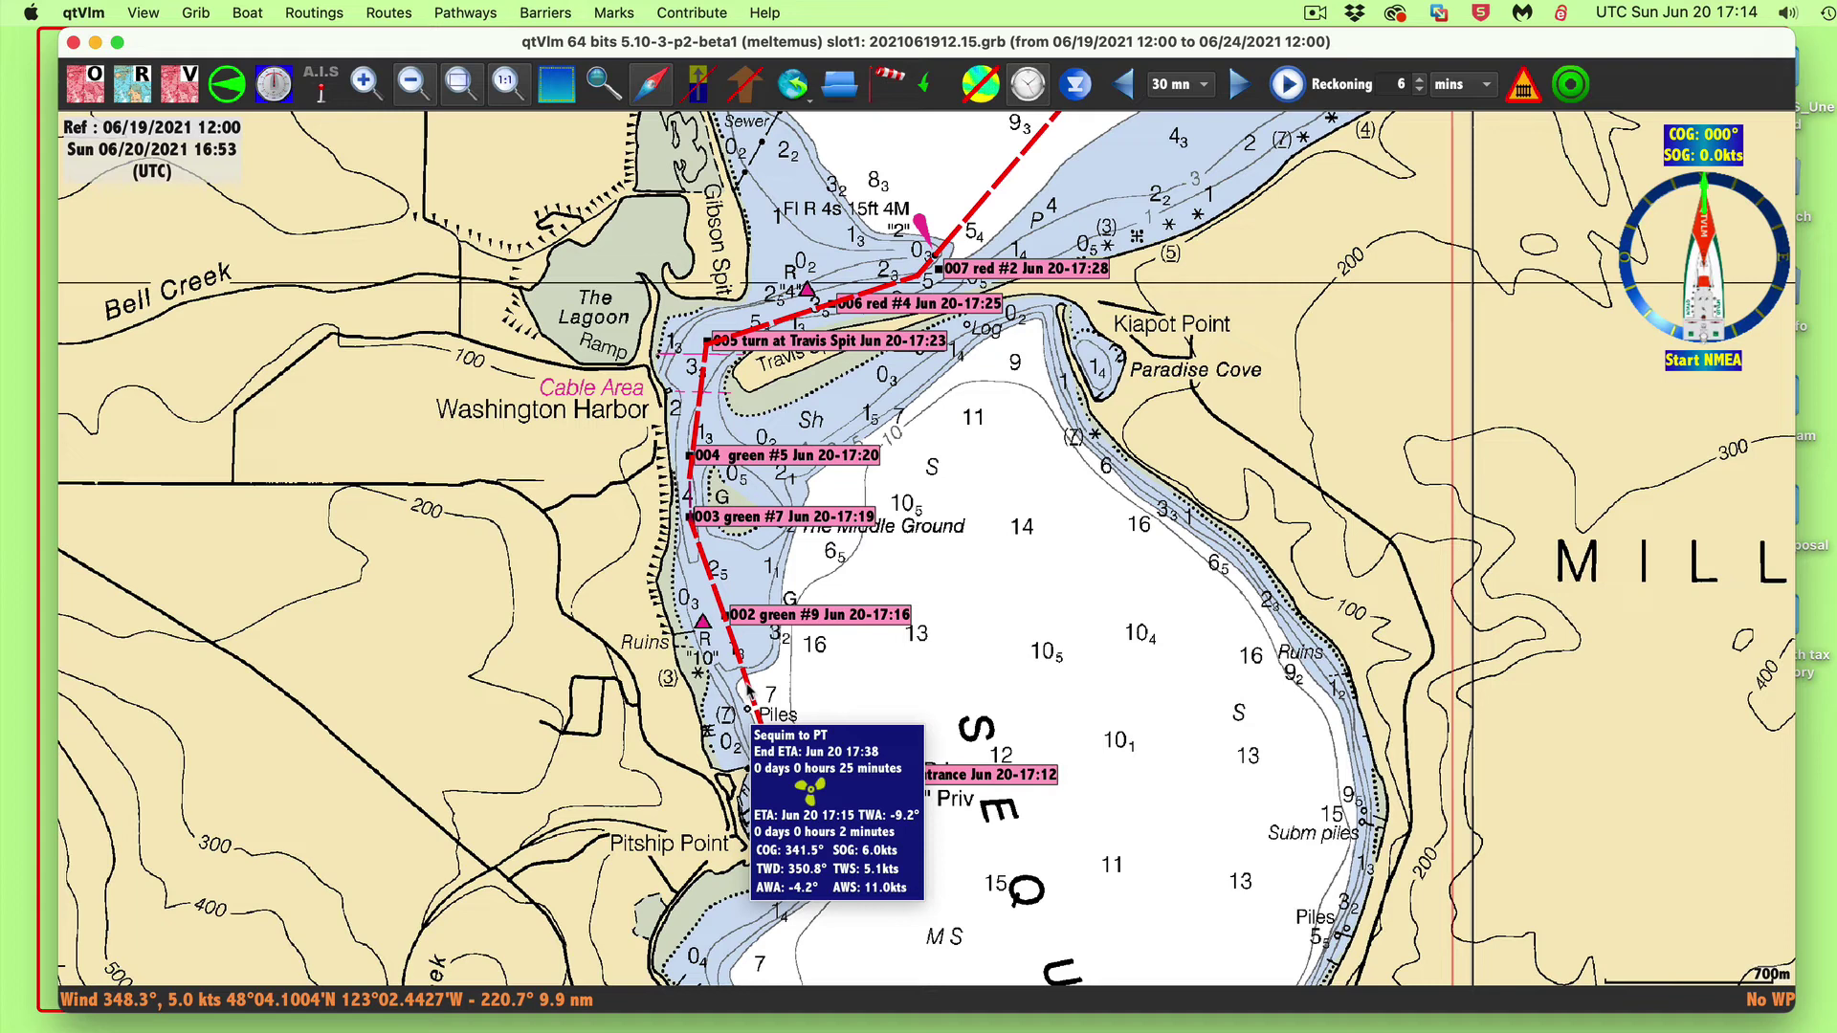
{"action": "left_click", "coordinate": [141, 86]}
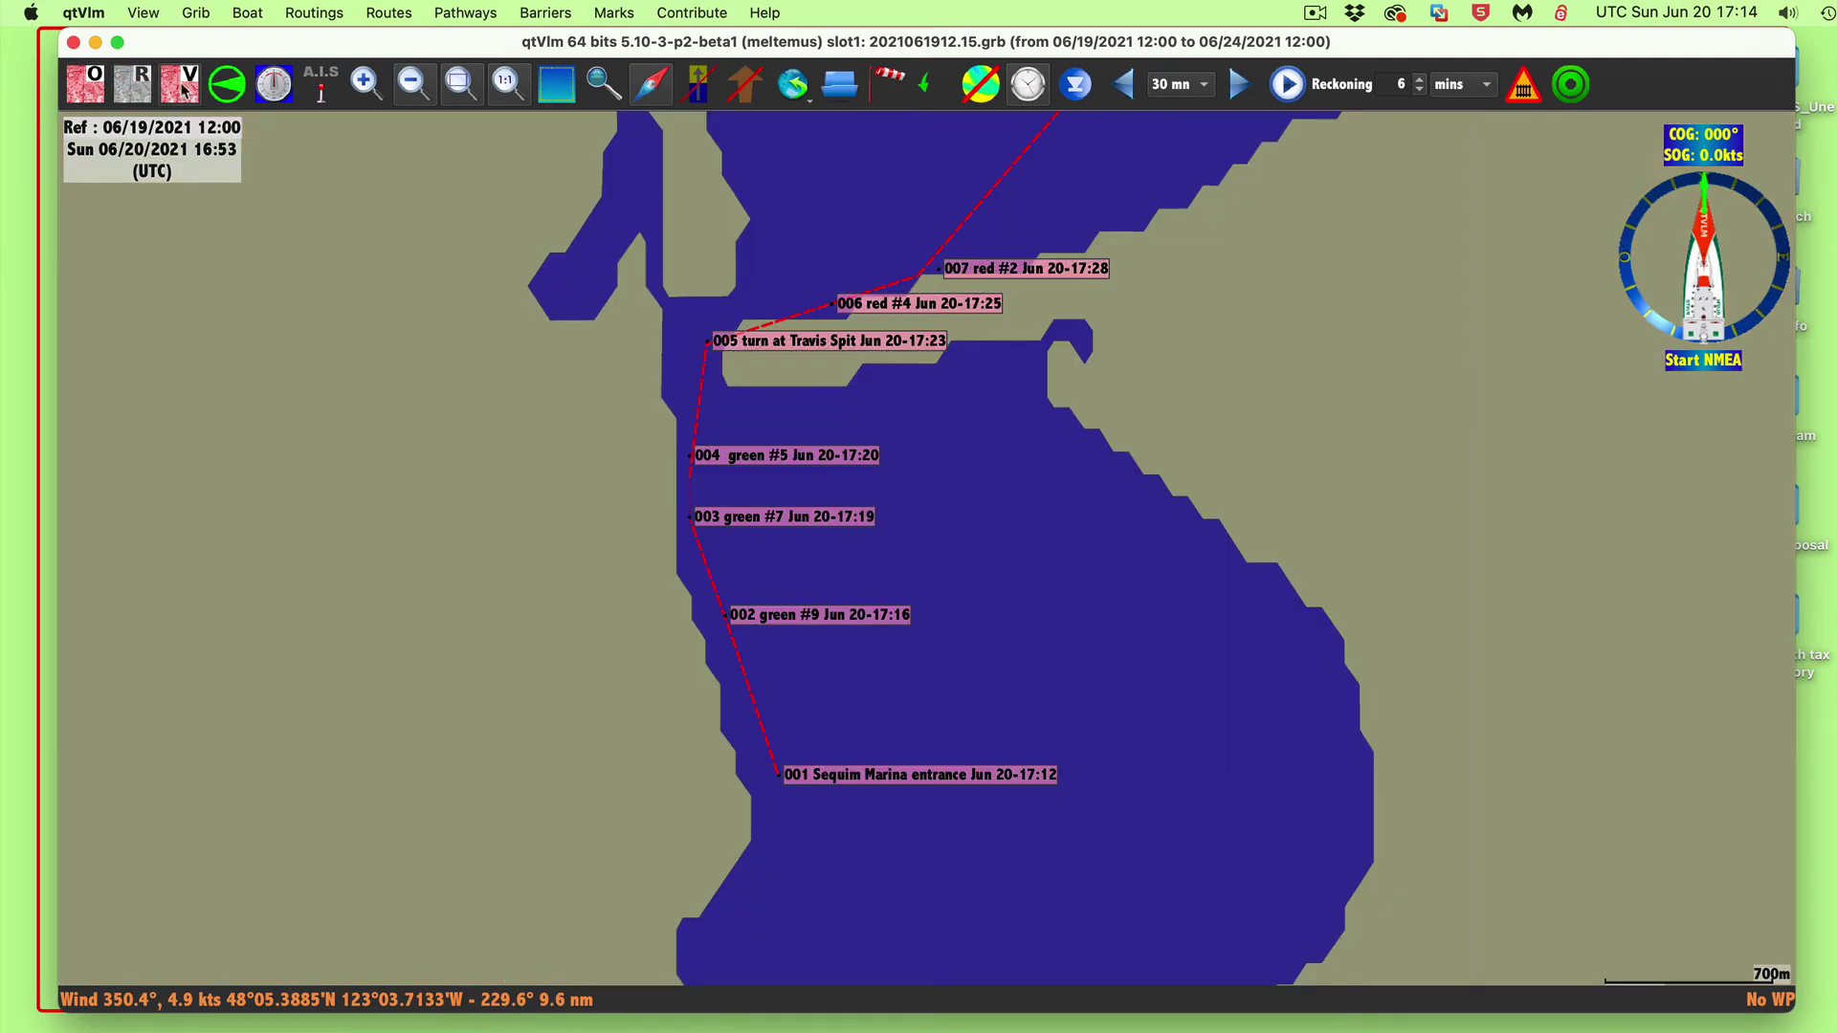
{"action": "left_click", "coordinate": [183, 89]}
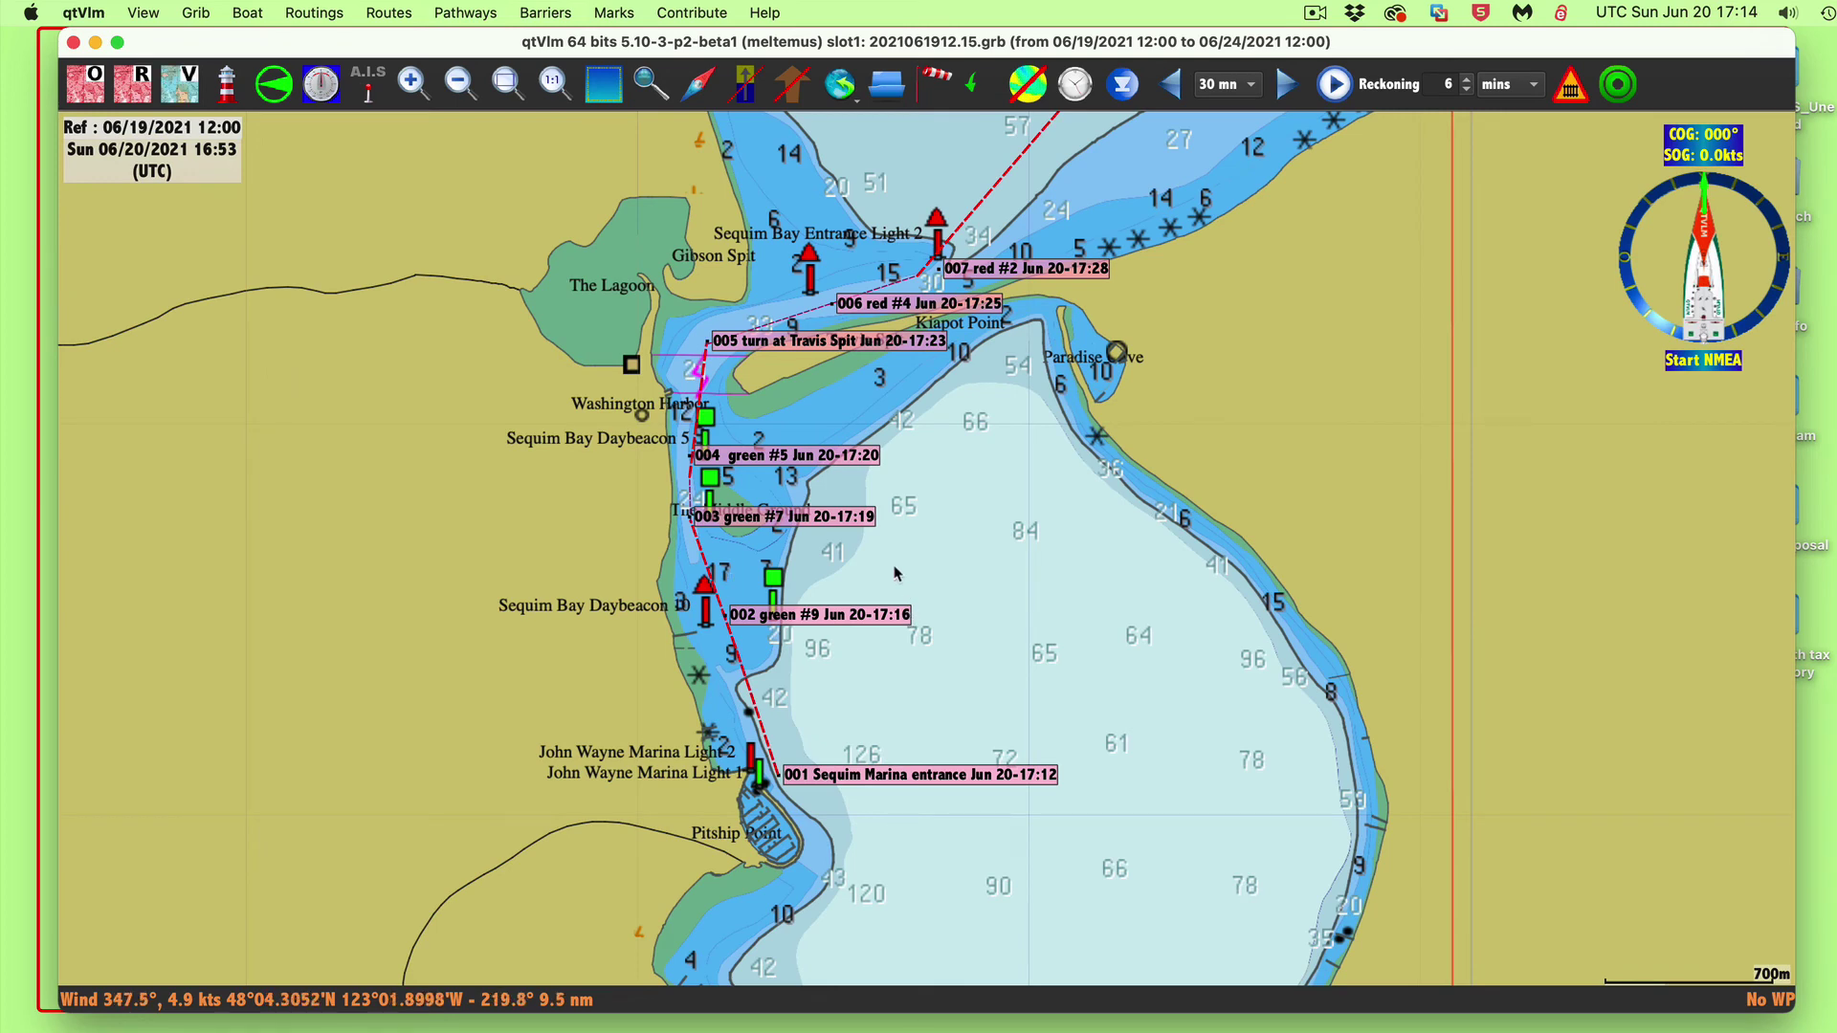
{"action": "left_click", "coordinate": [413, 84]}
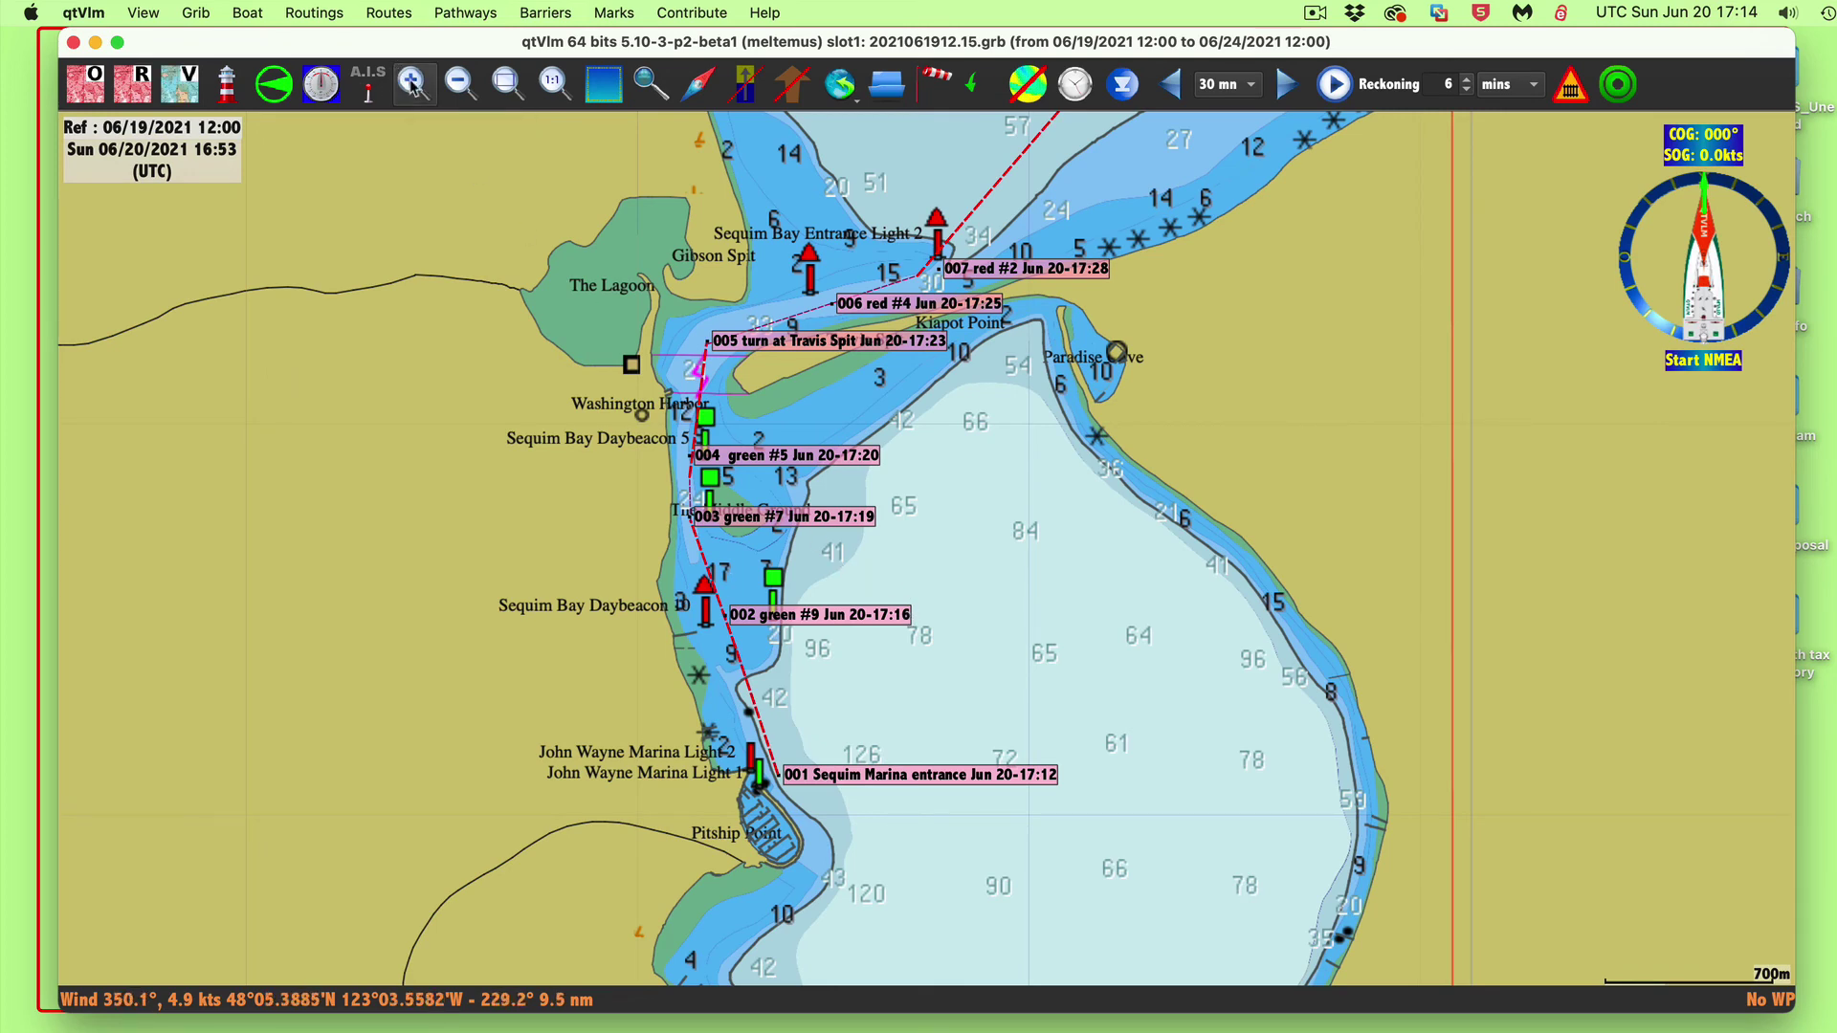
{"action": "left_click", "coordinate": [413, 84]}
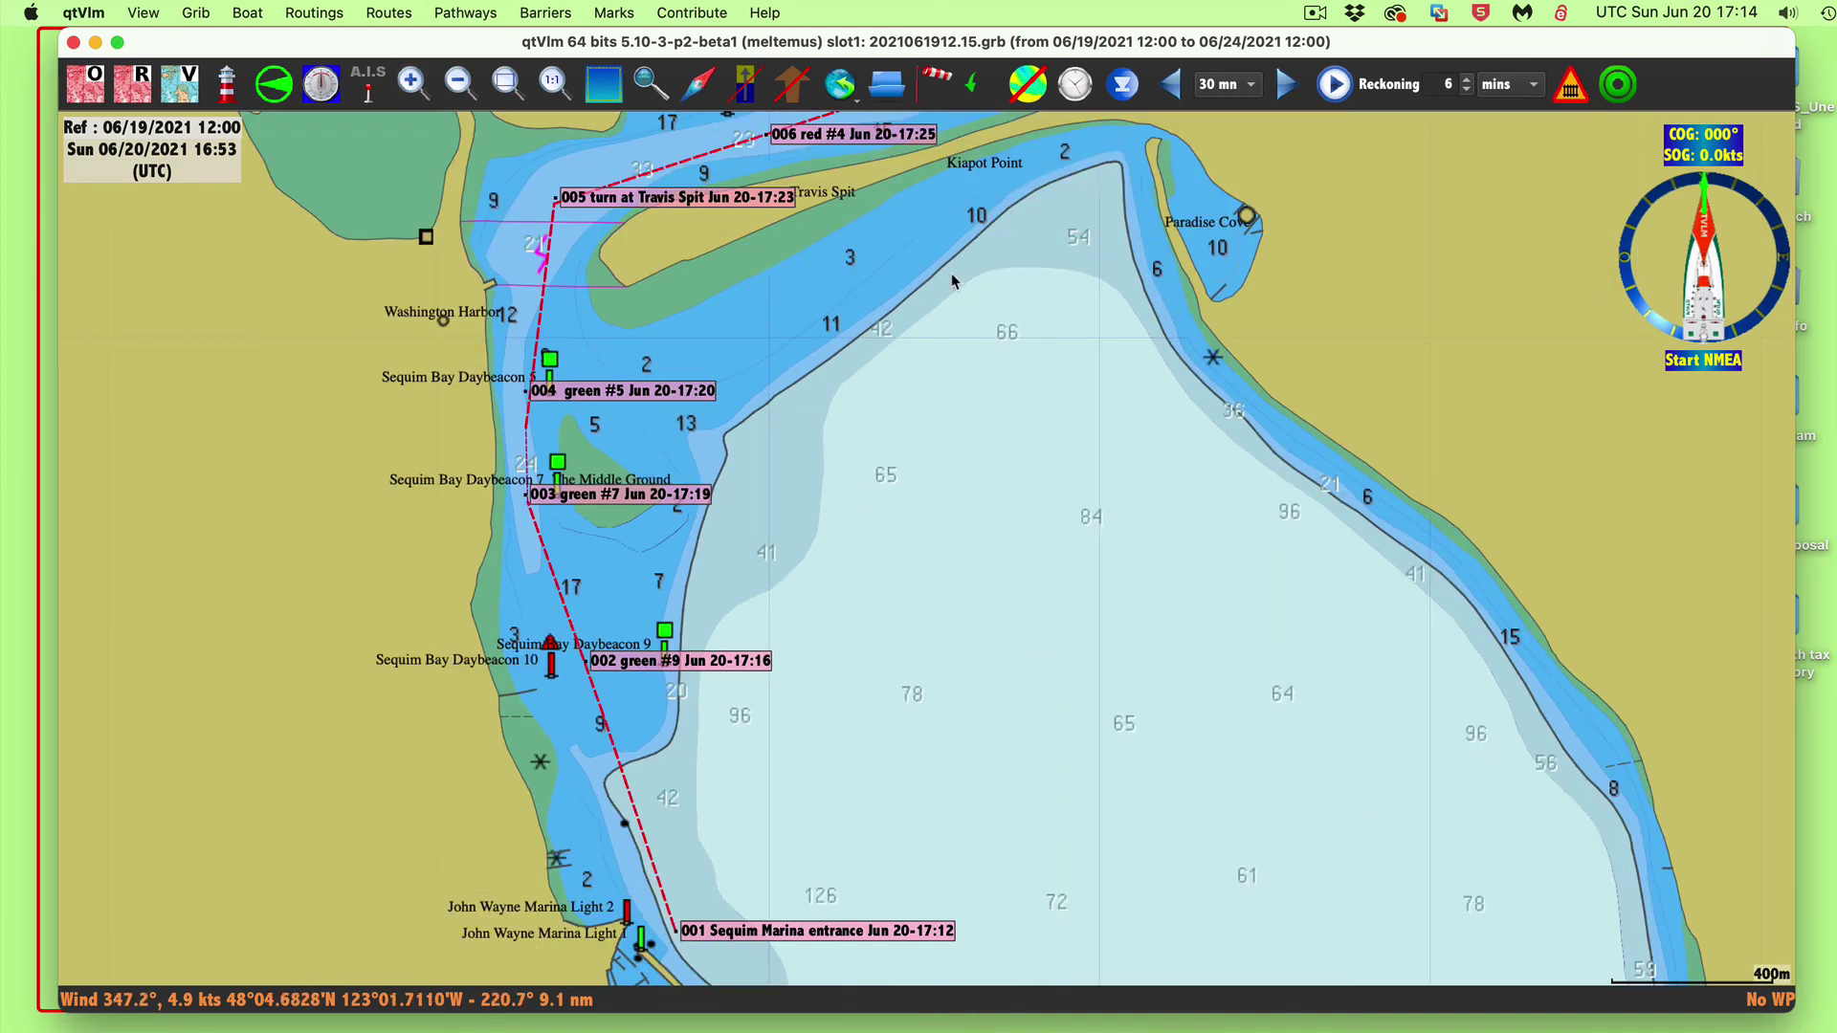
{"action": "left_click", "coordinate": [1314, 14]}
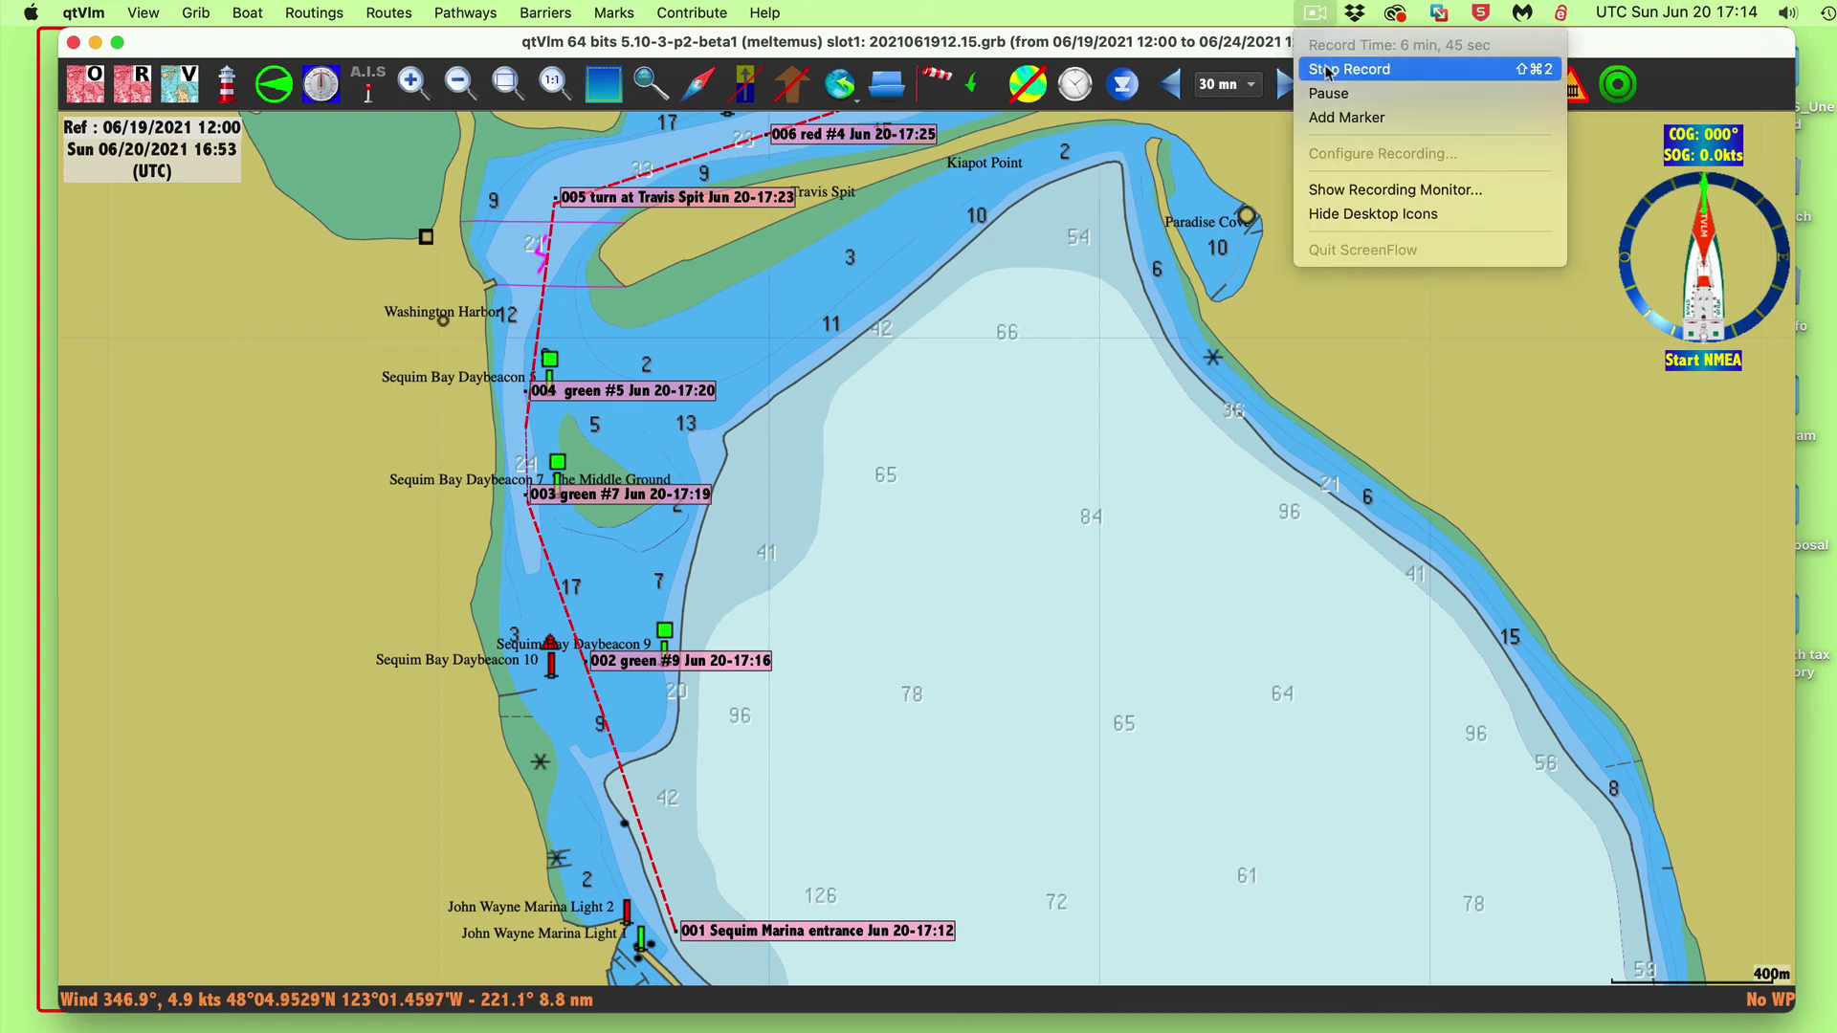